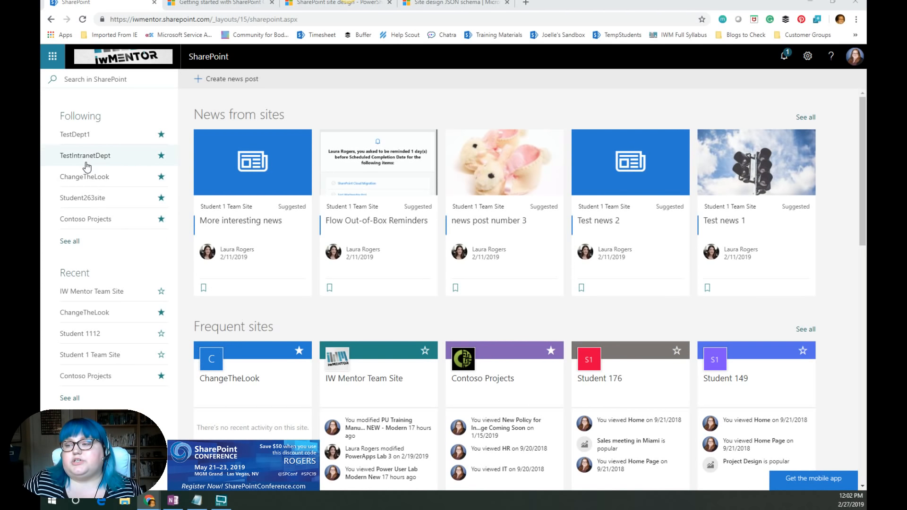
{"action": "left_click", "coordinate": [85, 178]}
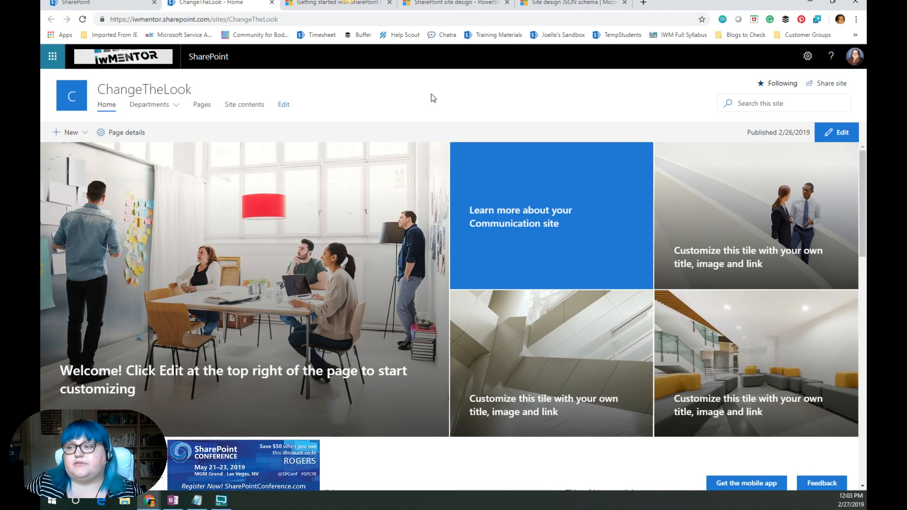
{"action": "left_click", "coordinate": [53, 58]}
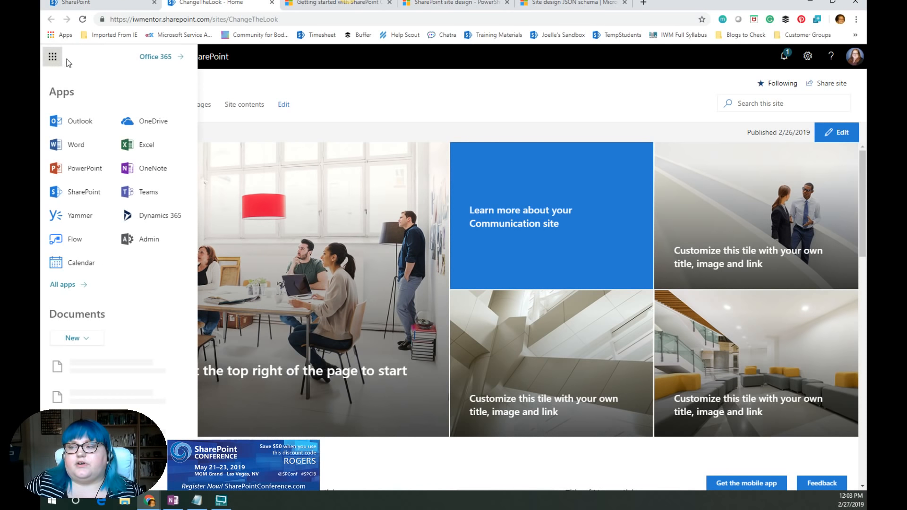
{"action": "left_click", "coordinate": [84, 21]}
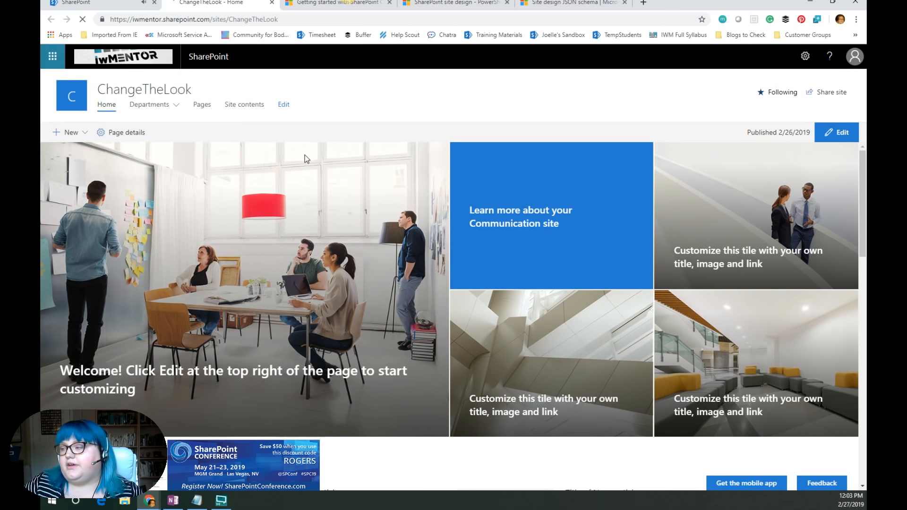
{"action": "left_click", "coordinate": [52, 57]}
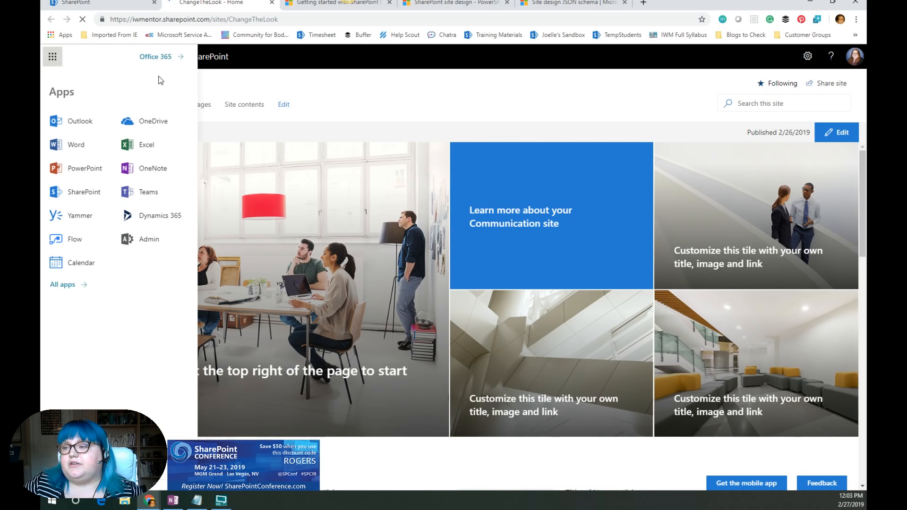
{"action": "left_click", "coordinate": [280, 78]}
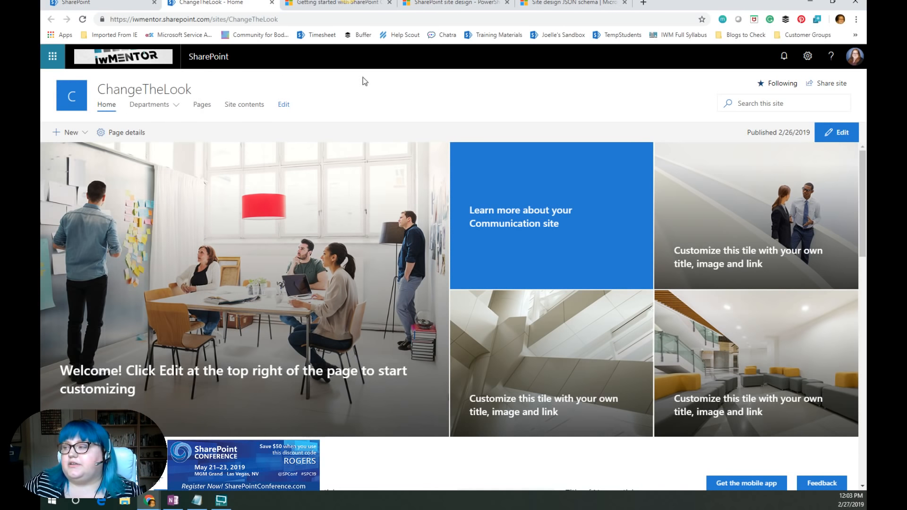
{"action": "left_click", "coordinate": [806, 65]}
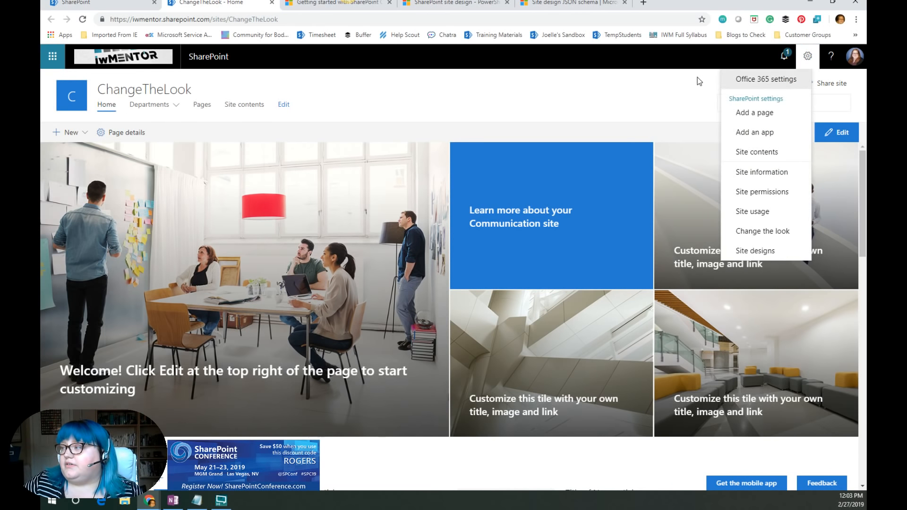
{"action": "left_click", "coordinate": [641, 75]}
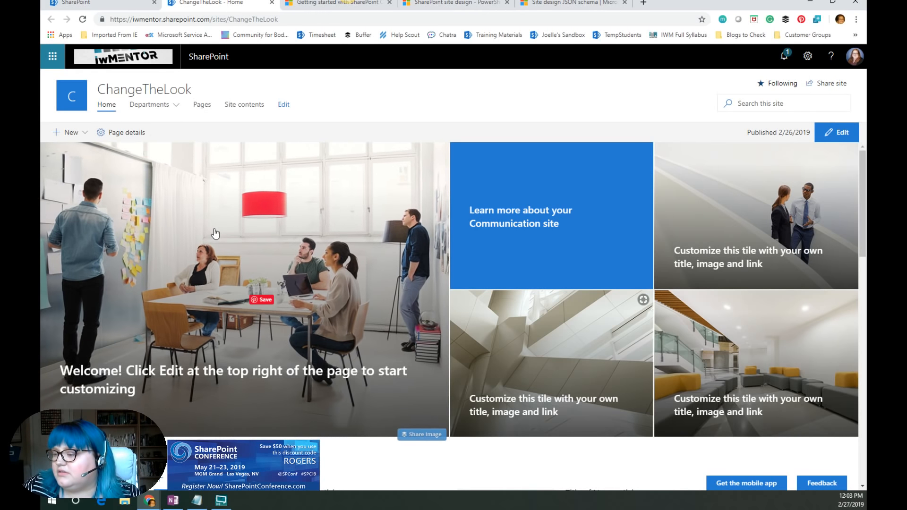
{"action": "left_click", "coordinate": [84, 20]}
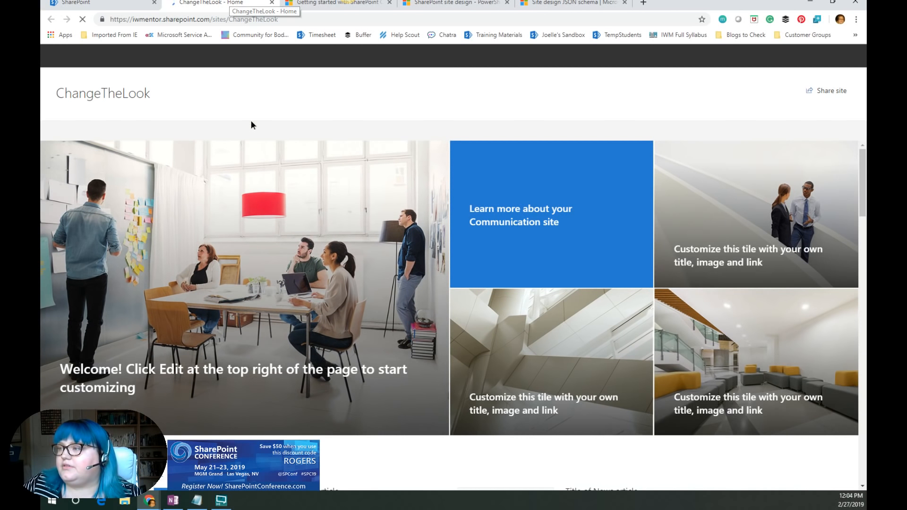
{"action": "key", "text": "ctrl+w"}
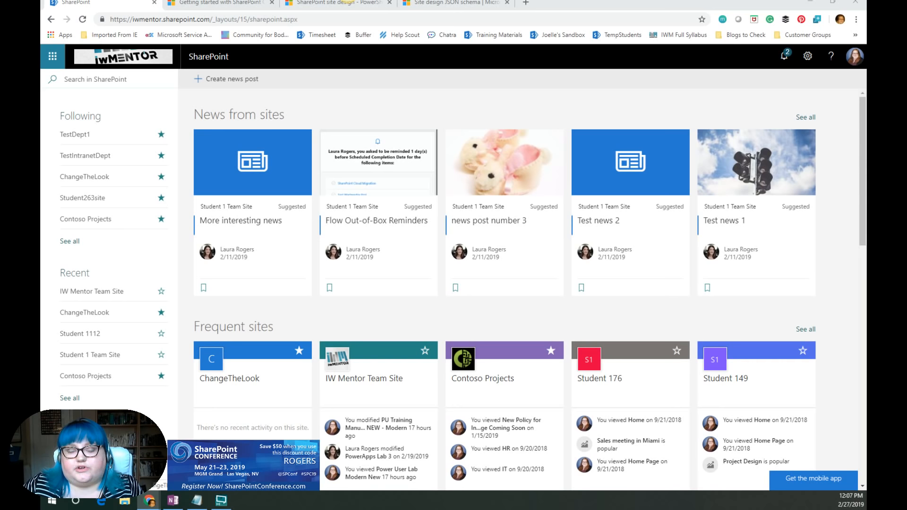
- Switch to the other browser window and open the Change the look panel on the HUB site
{"action": "left_click_drag", "start_coordinate": [40, 171], "coordinate": [216, 19]}
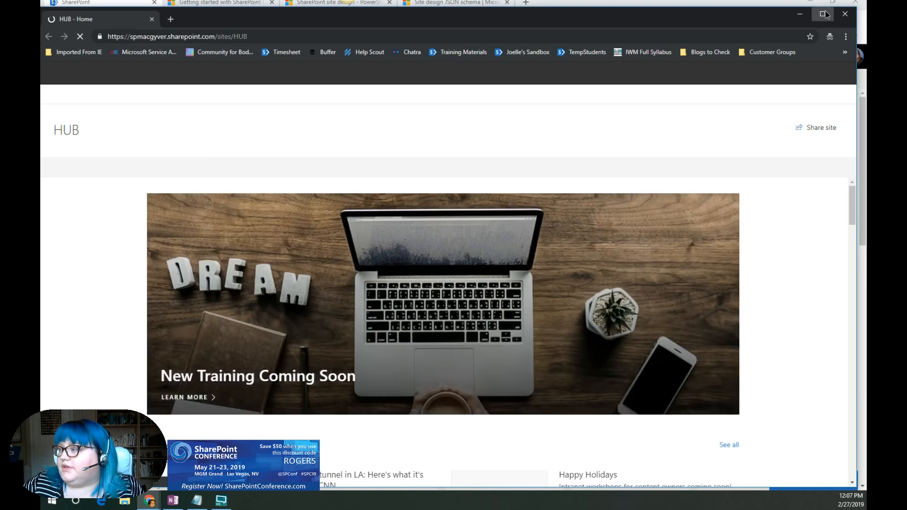
{"action": "left_click_drag", "start_coordinate": [821, 24], "coordinate": [825, 10]}
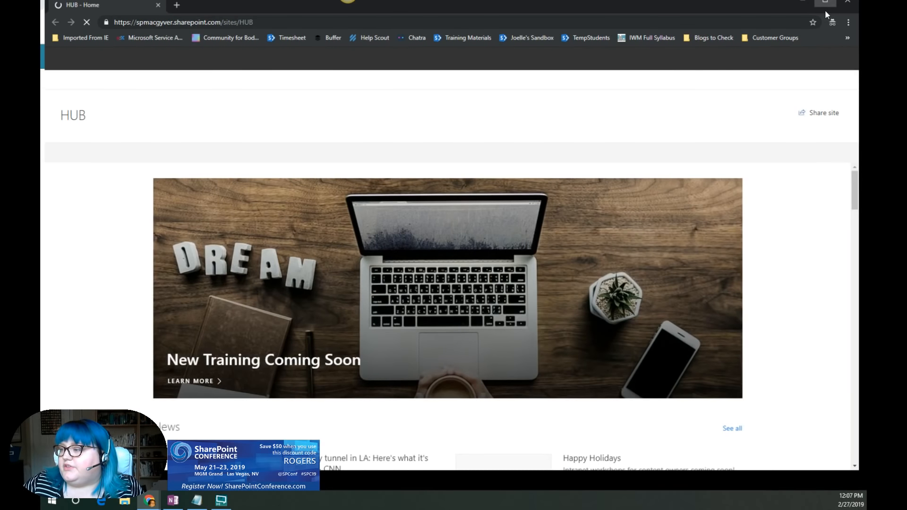
{"action": "left_click", "coordinate": [825, 10]}
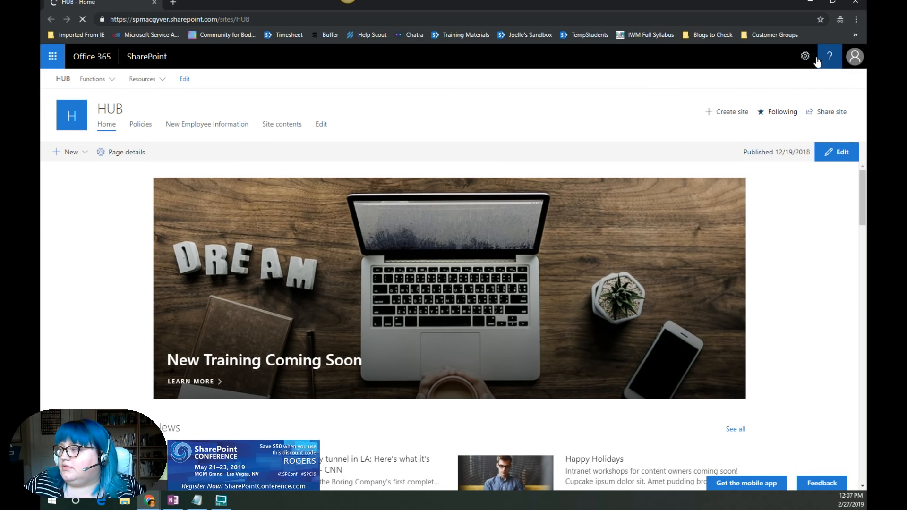
{"action": "left_click", "coordinate": [805, 56]}
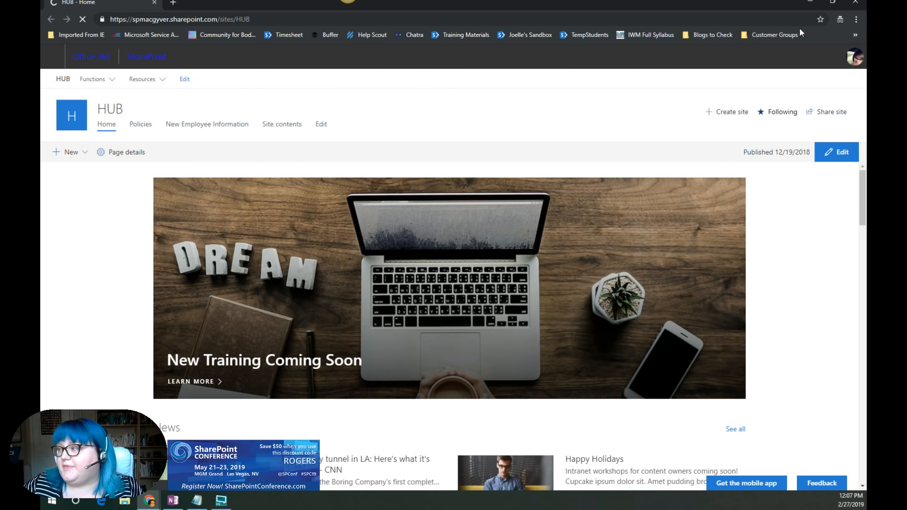
{"action": "left_click", "coordinate": [808, 58]}
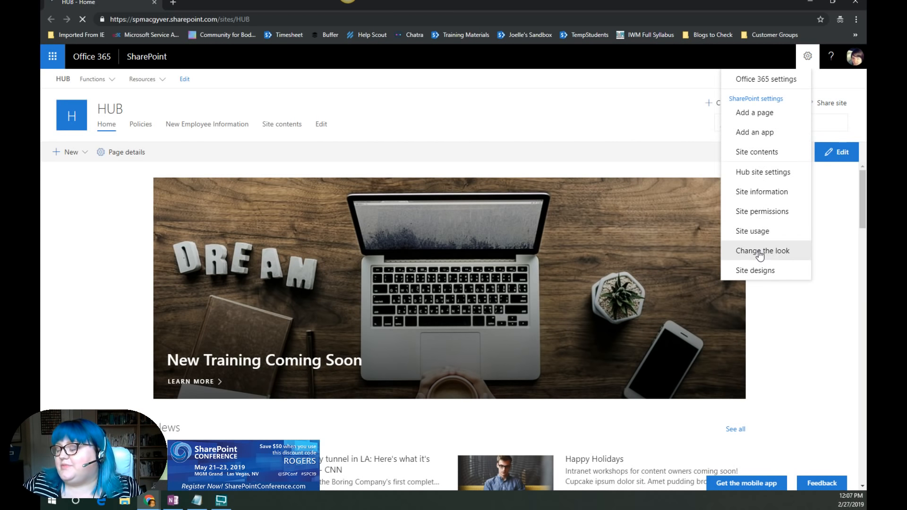
{"action": "left_click", "coordinate": [809, 250]}
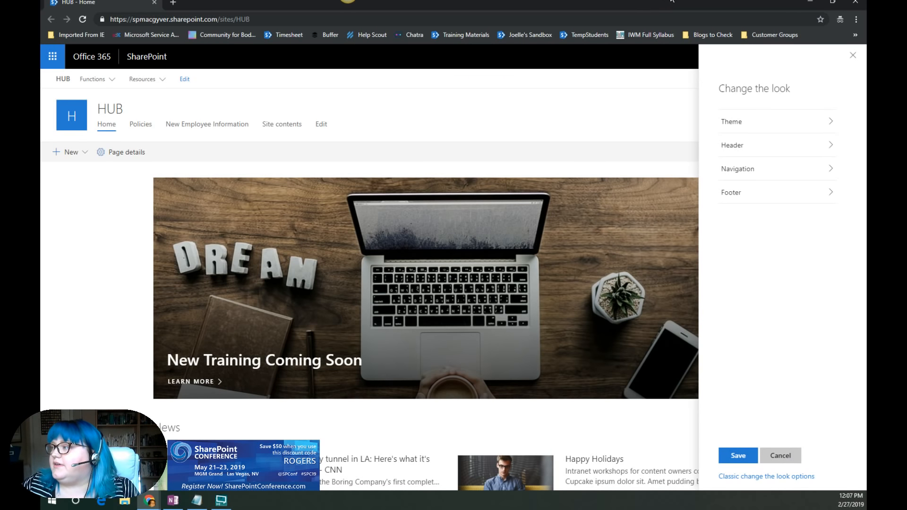
- Return to the first window, open the ChangeTheLook site, and open its Change the look panel
{"action": "left_click_drag", "start_coordinate": [672, 1], "coordinate": [40, 130]}
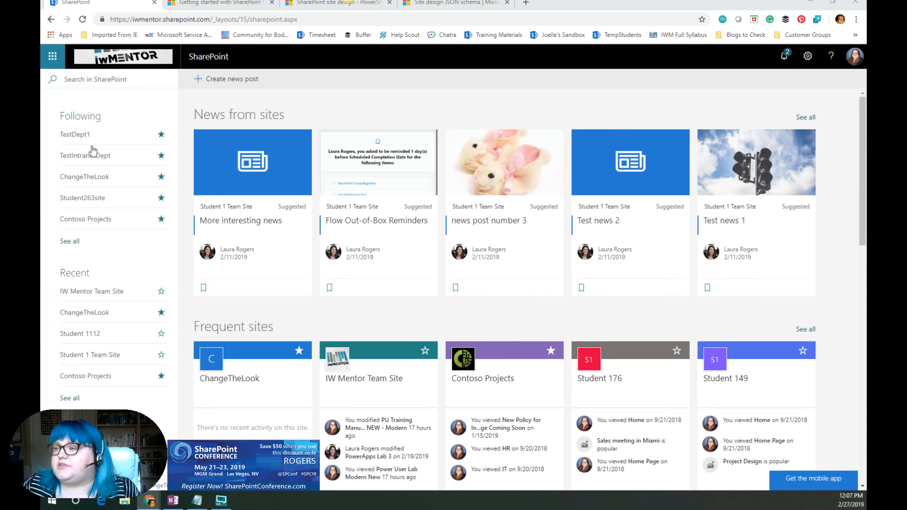
{"action": "left_click", "coordinate": [87, 176]}
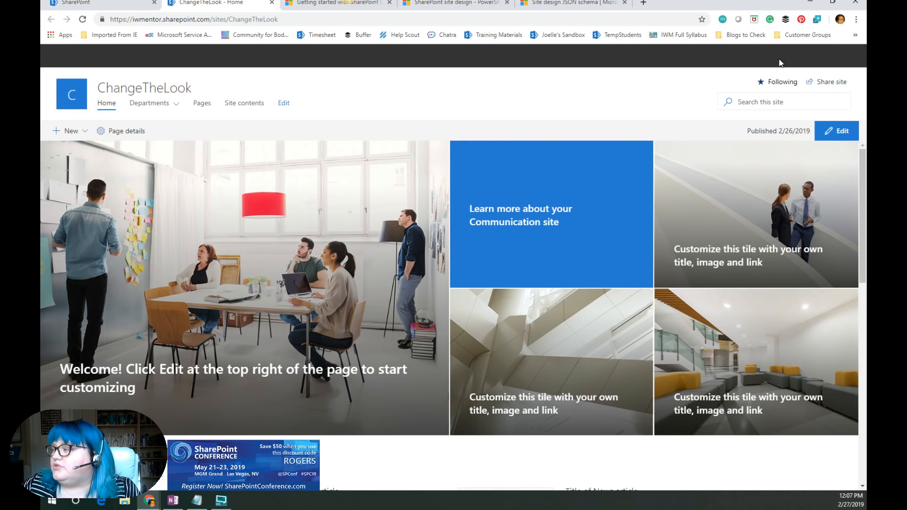
{"action": "left_click", "coordinate": [807, 57]}
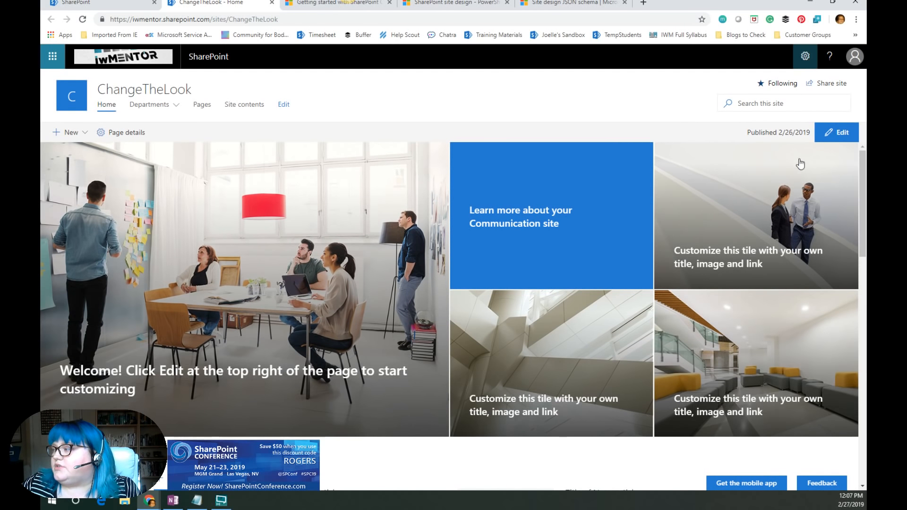
{"action": "left_click", "coordinate": [768, 231]}
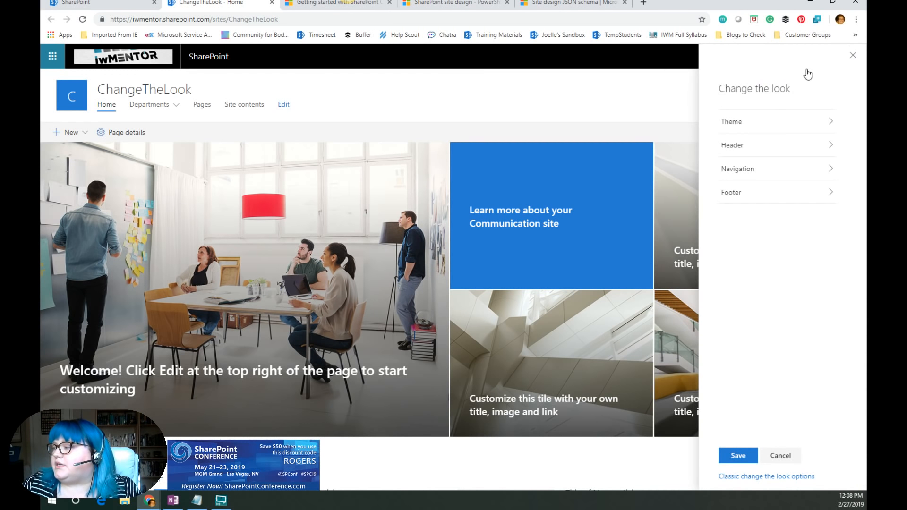
{"action": "left_click", "coordinate": [854, 58]}
{"action": "left_click", "coordinate": [853, 59]}
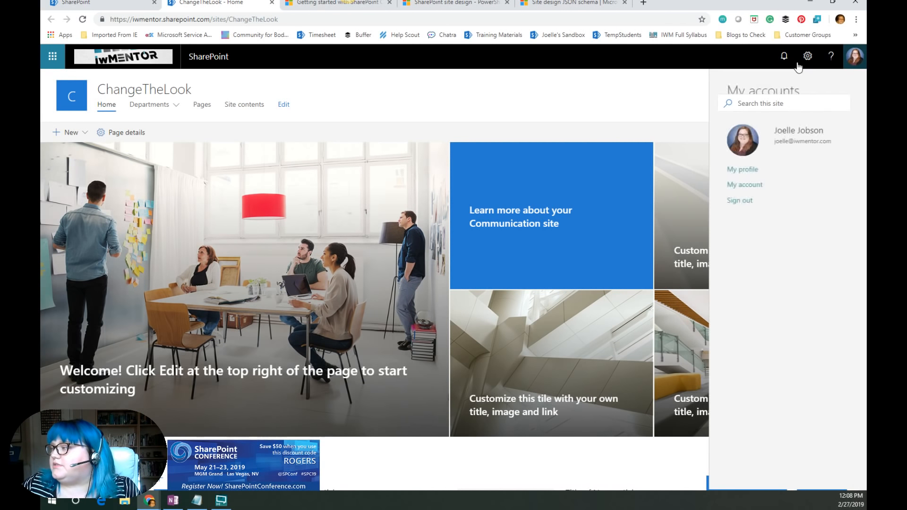
{"action": "left_click", "coordinate": [805, 57]}
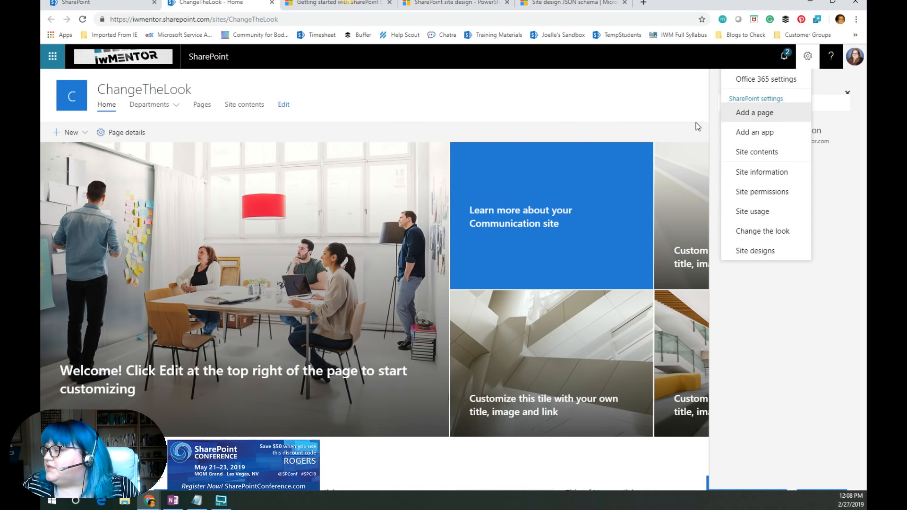
{"action": "left_click", "coordinate": [854, 59]}
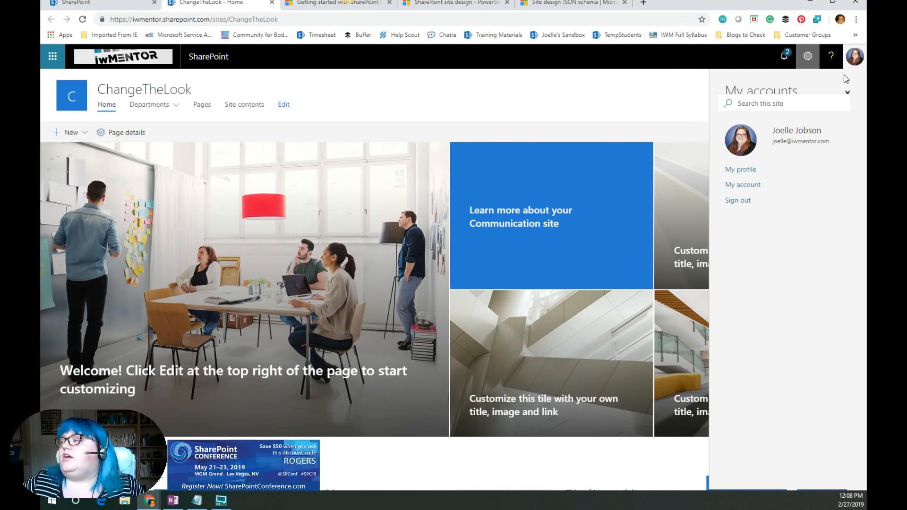
{"action": "left_click", "coordinate": [855, 59]}
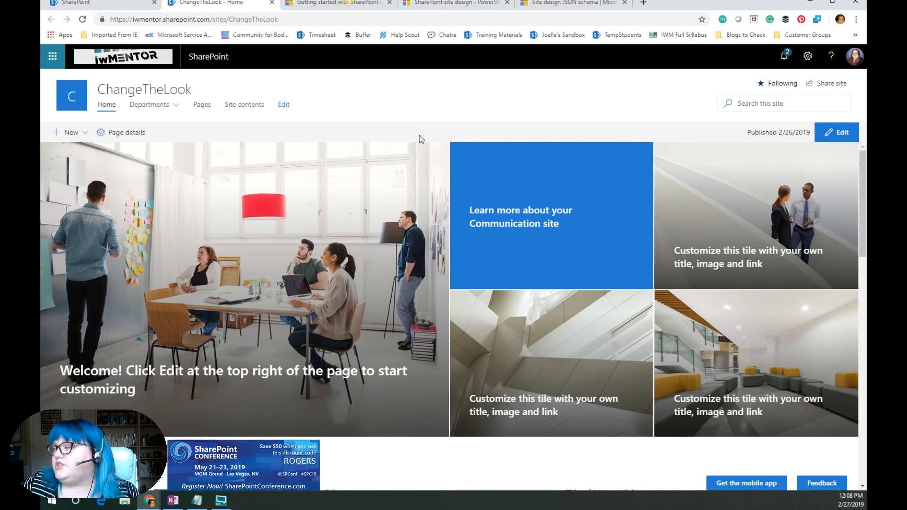
- Preview the Gray theme and its main and accent colour customization options, then cancel without applying
{"action": "left_click", "coordinate": [808, 57]}
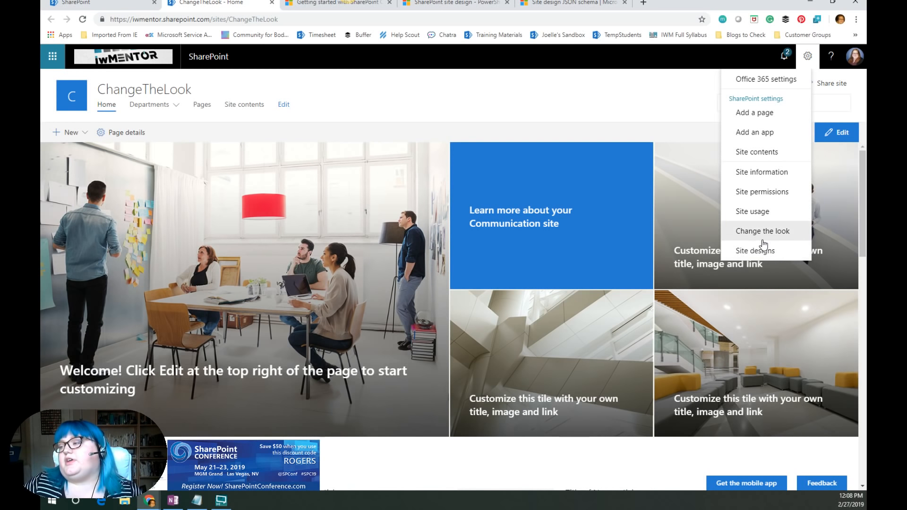
{"action": "left_click", "coordinate": [791, 232]}
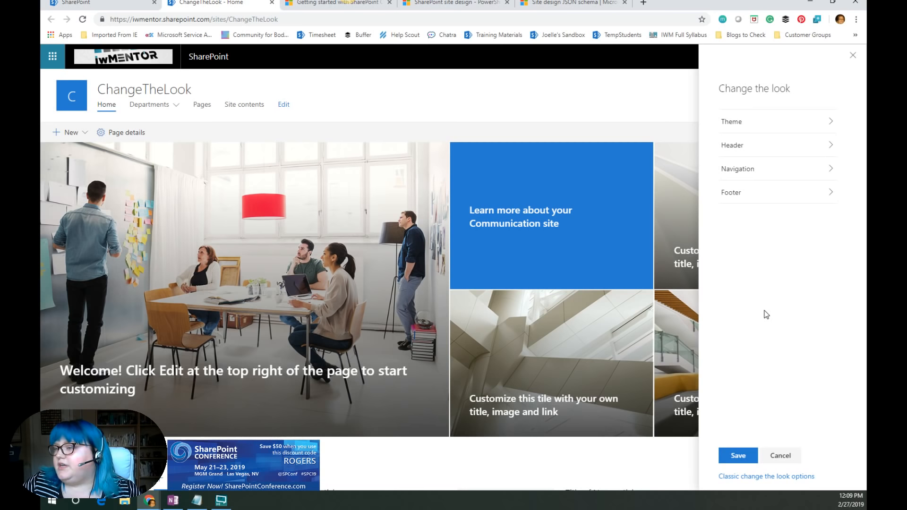
{"action": "left_click", "coordinate": [779, 457]}
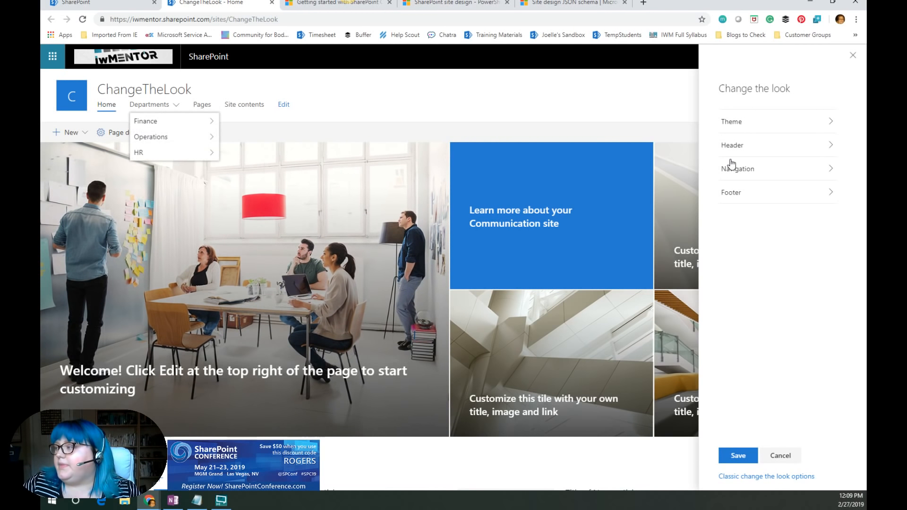
{"action": "left_click", "coordinate": [786, 125]}
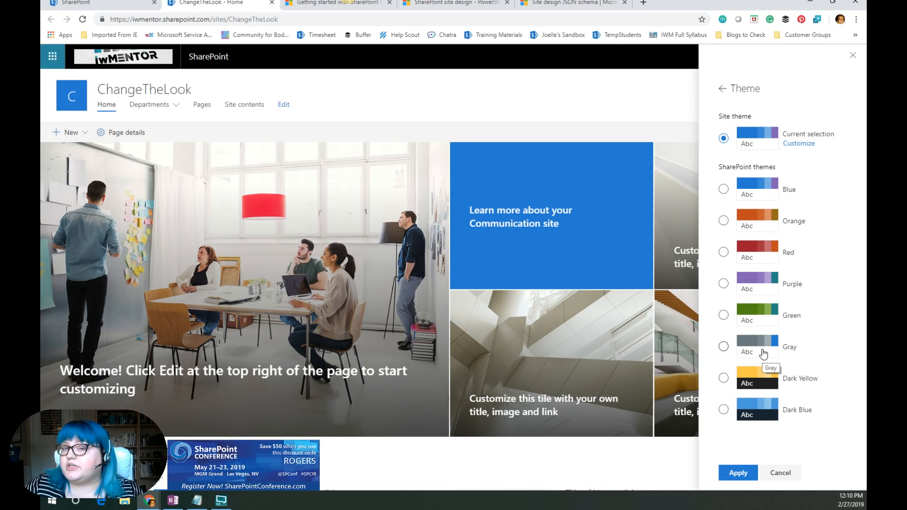
{"action": "left_click", "coordinate": [724, 347]}
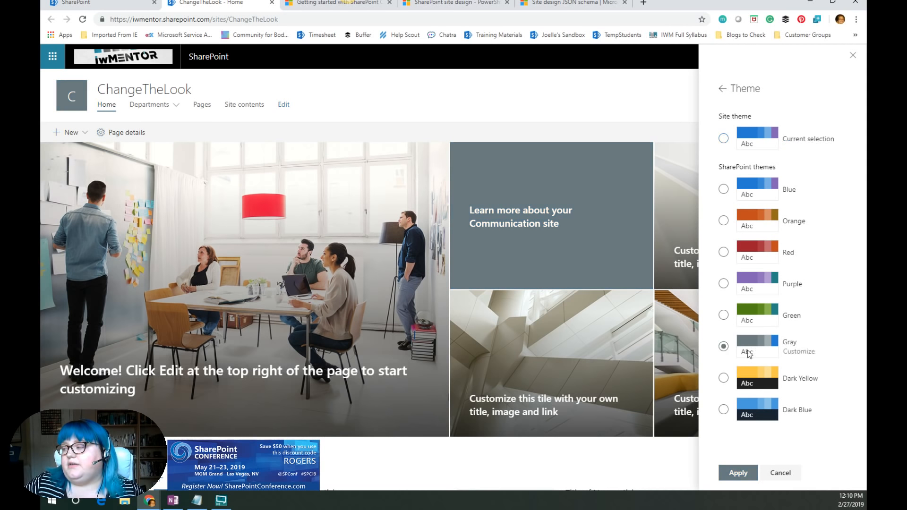
{"action": "left_click", "coordinate": [805, 357]}
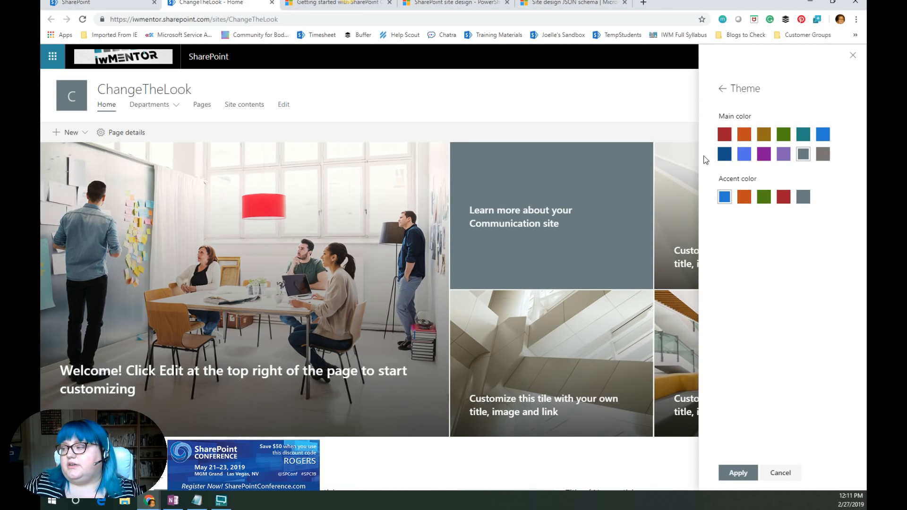
{"action": "left_click", "coordinate": [779, 476]}
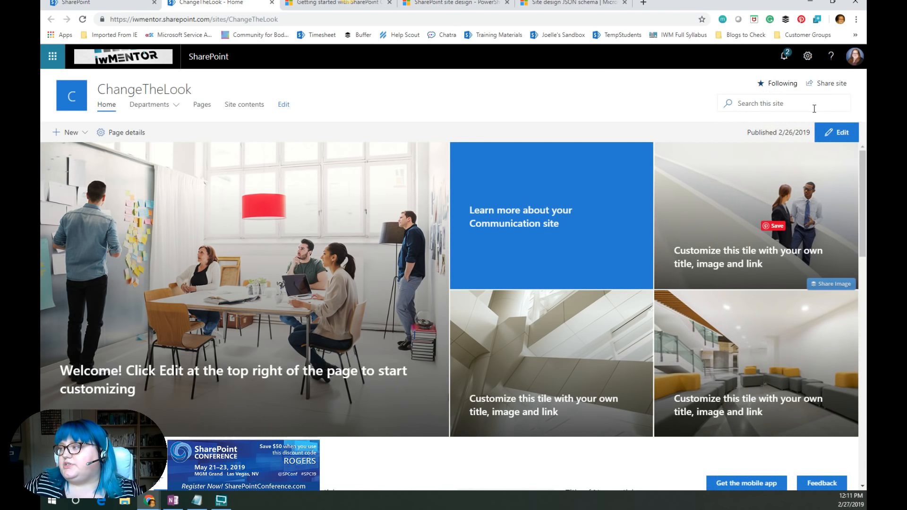
- Apply the Gray theme to the ChangeTheLook site through Change the look
{"action": "left_click", "coordinate": [808, 57]}
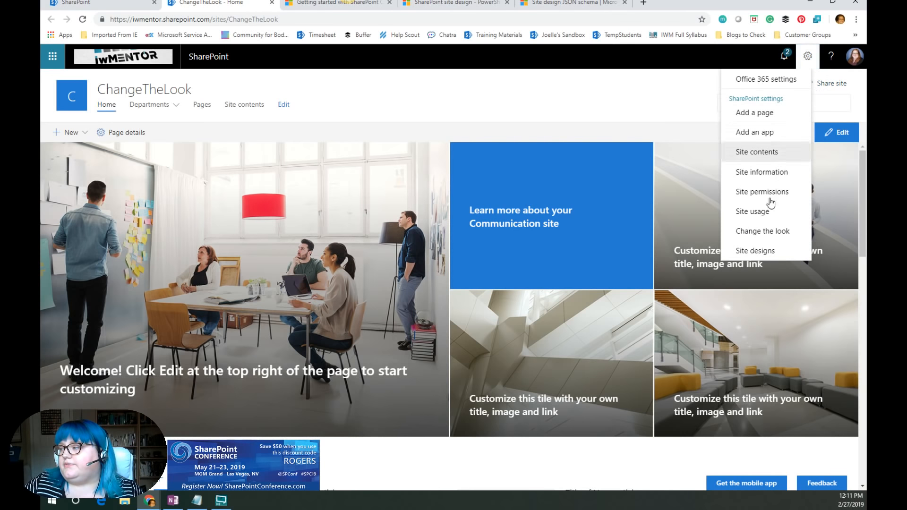
{"action": "left_click", "coordinate": [765, 232]}
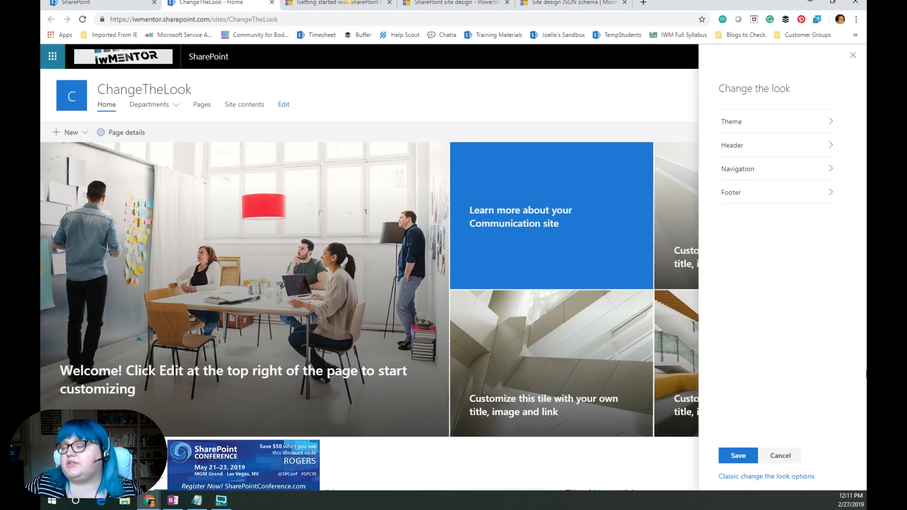
{"action": "left_click", "coordinate": [743, 126]}
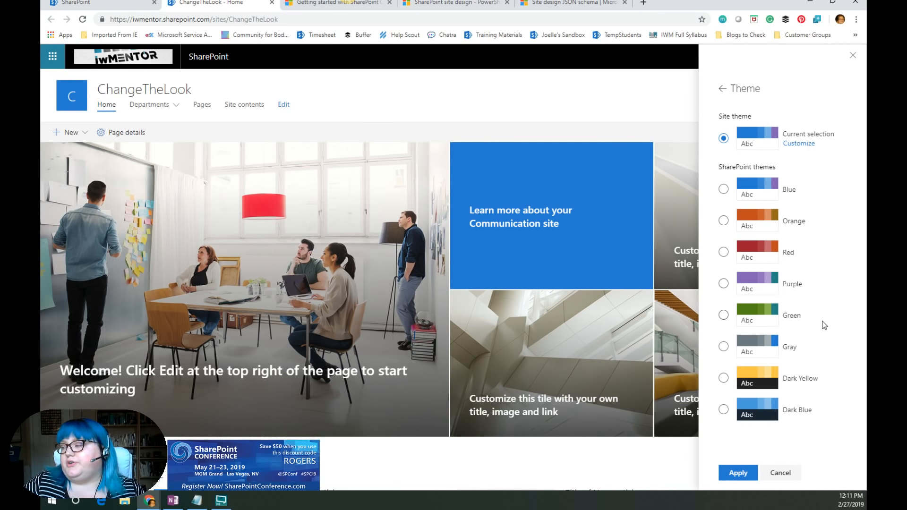
{"action": "left_click", "coordinate": [723, 347]}
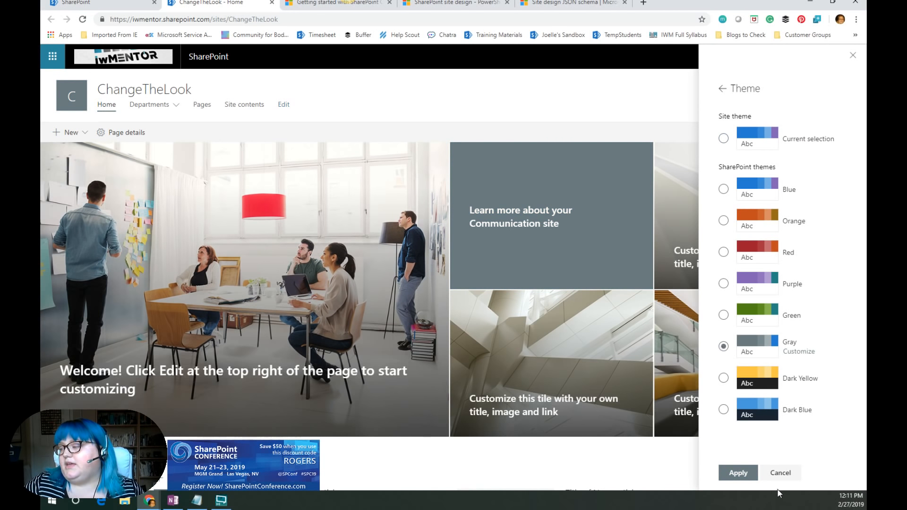
{"action": "left_click", "coordinate": [739, 474]}
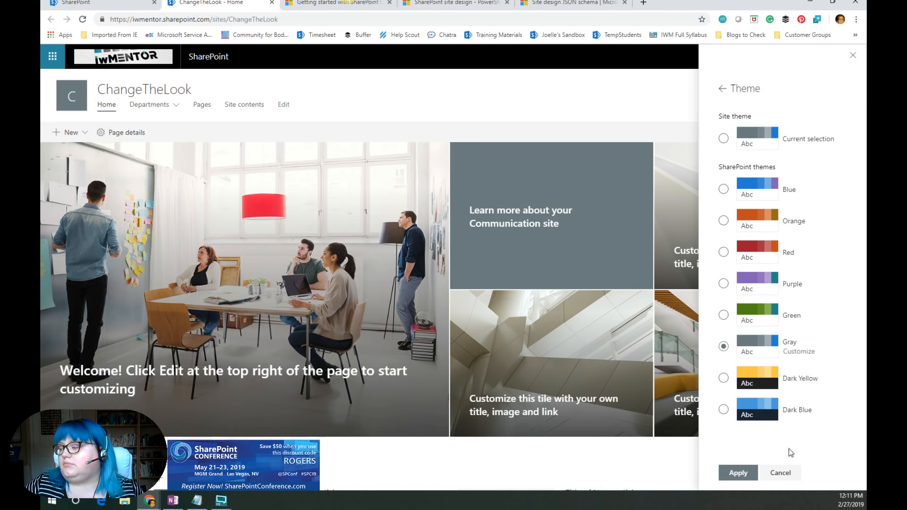
- Open the Header settings in Change the look and switch the header layout to Compact
{"action": "left_click", "coordinate": [722, 90]}
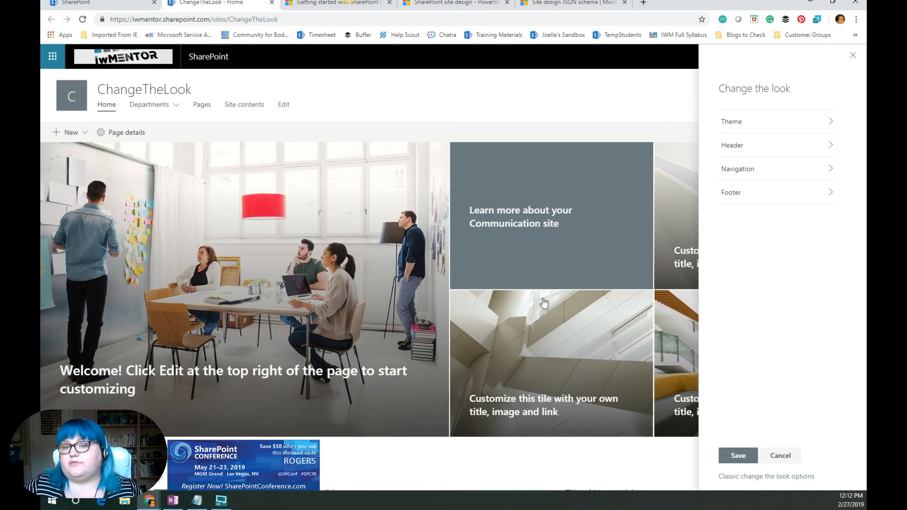
{"action": "left_click", "coordinate": [735, 150]}
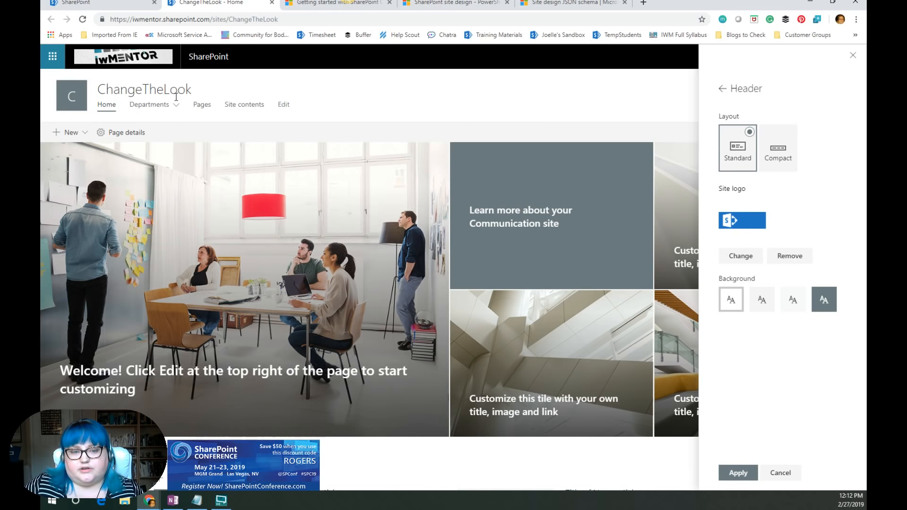
{"action": "left_click", "coordinate": [778, 146]}
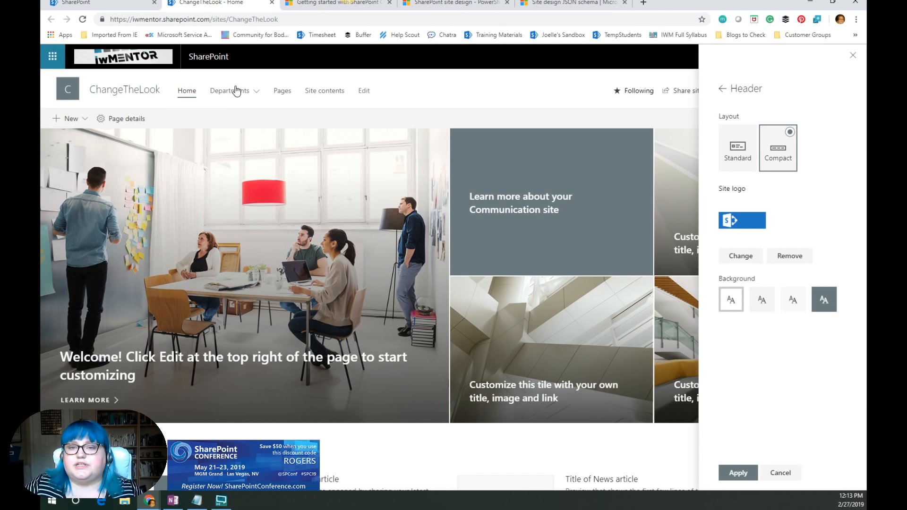
- Try each header background option and settle on the darkest, strongest background for the header
{"action": "mouse_move", "coordinate": [237, 91]}
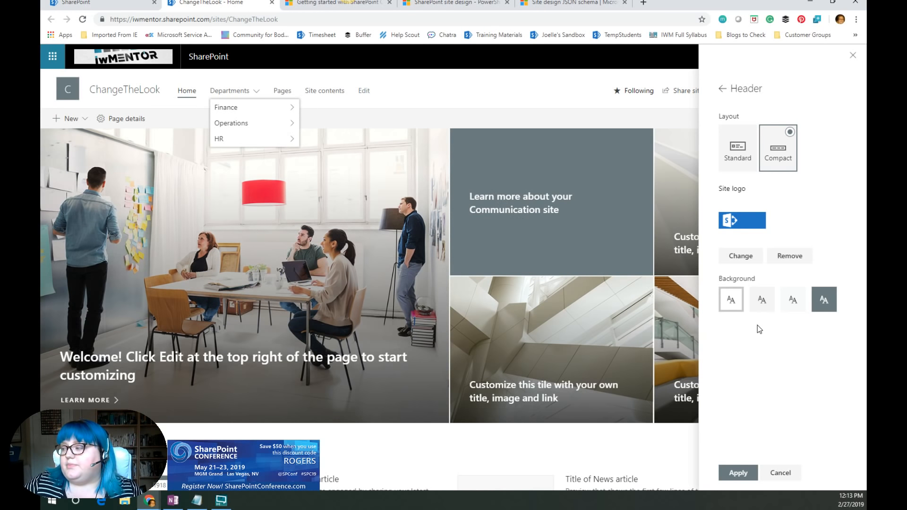
{"action": "left_click", "coordinate": [761, 310]}
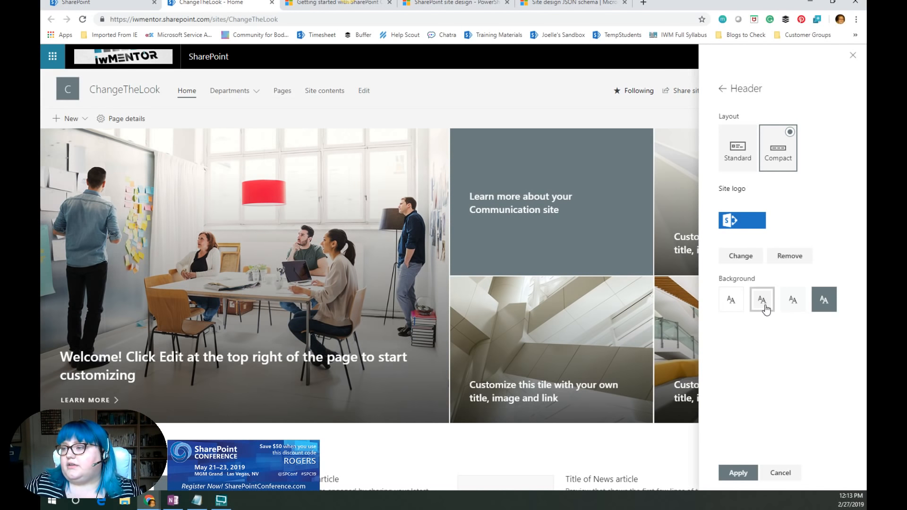
{"action": "left_click", "coordinate": [794, 305]}
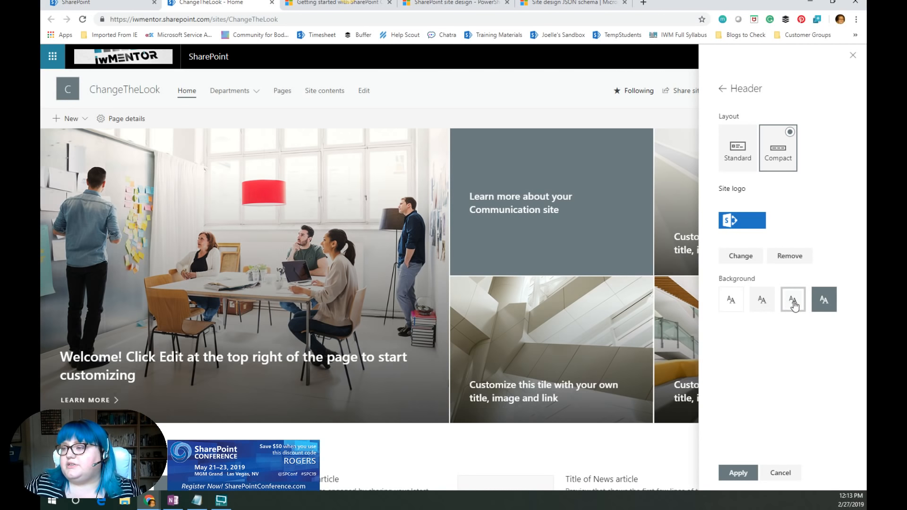
{"action": "left_click", "coordinate": [766, 305]}
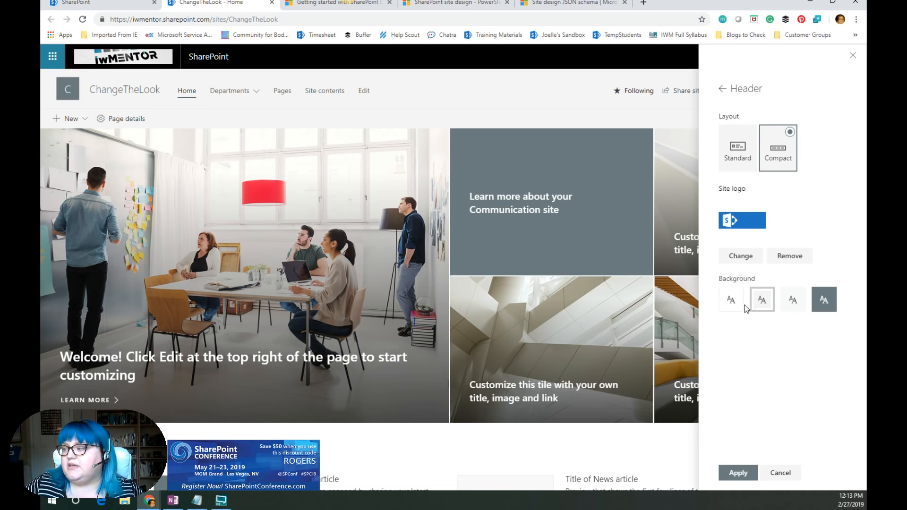
{"action": "left_click", "coordinate": [730, 306]}
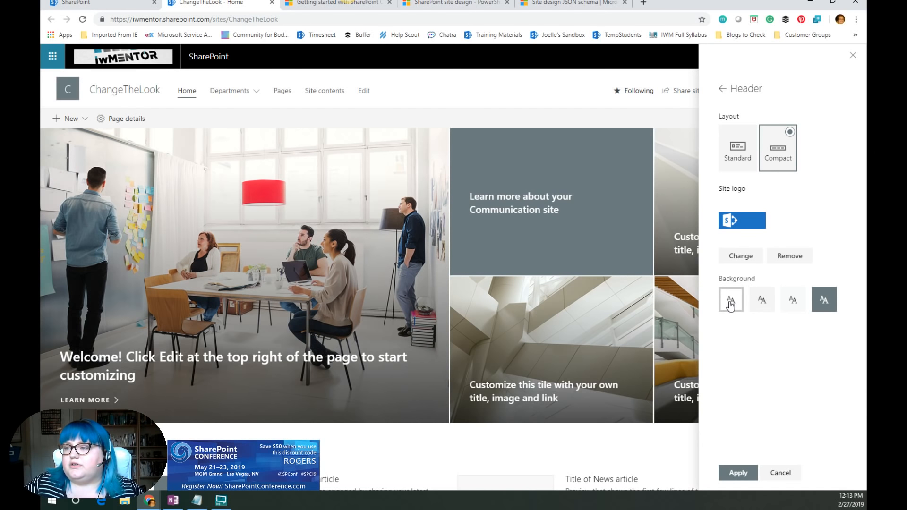
{"action": "left_click", "coordinate": [763, 302]}
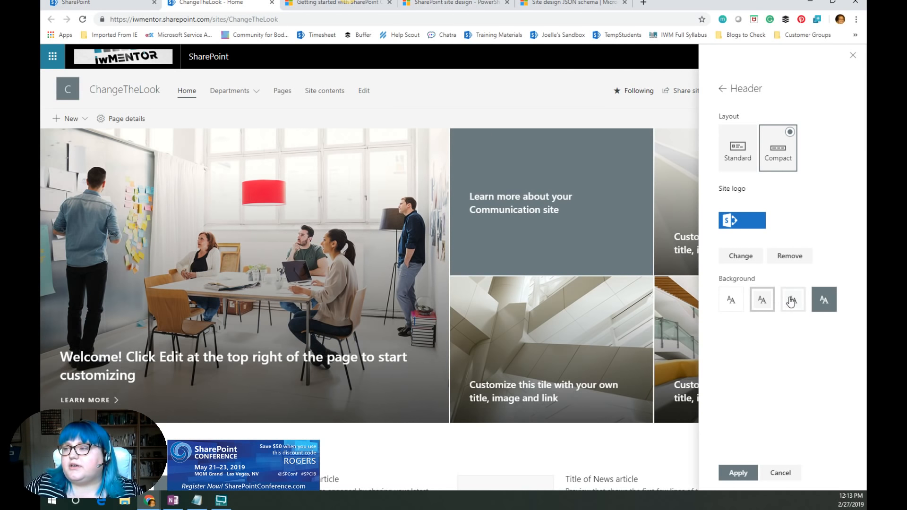
{"action": "left_click", "coordinate": [791, 301]}
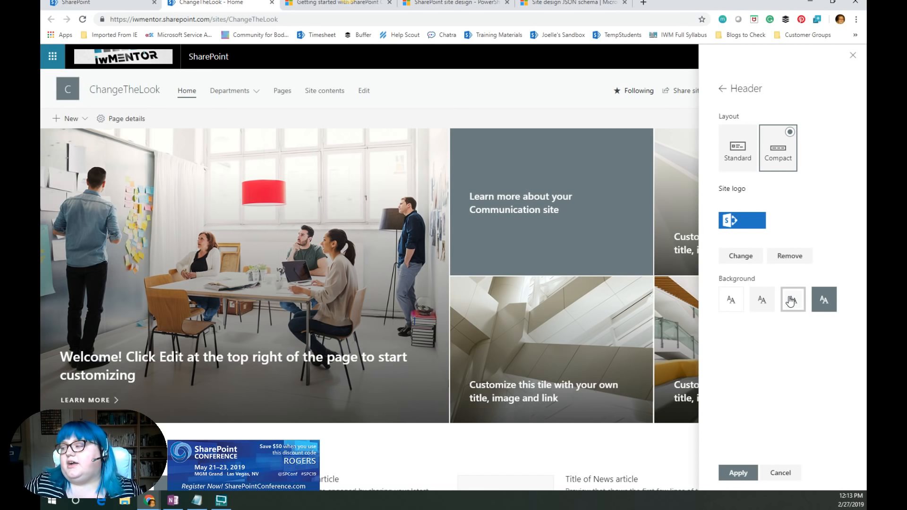
{"action": "left_click", "coordinate": [823, 301]}
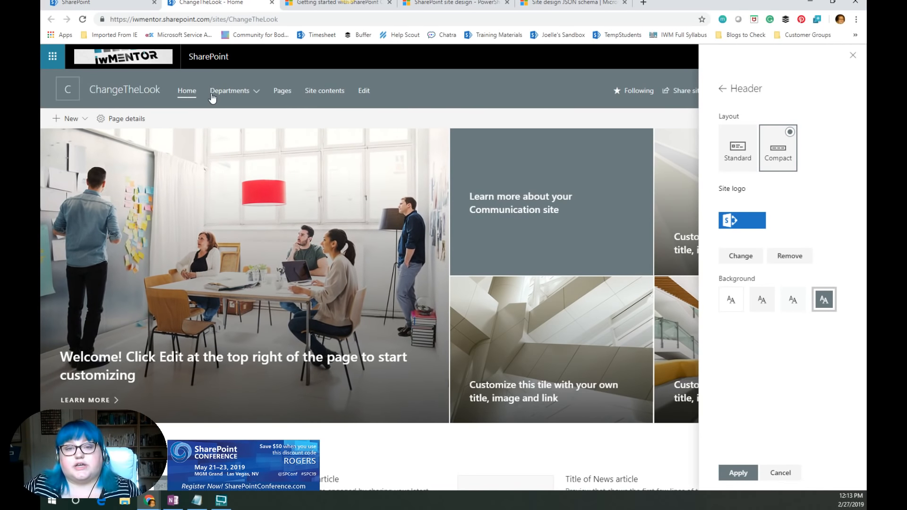
{"action": "left_click", "coordinate": [231, 91]}
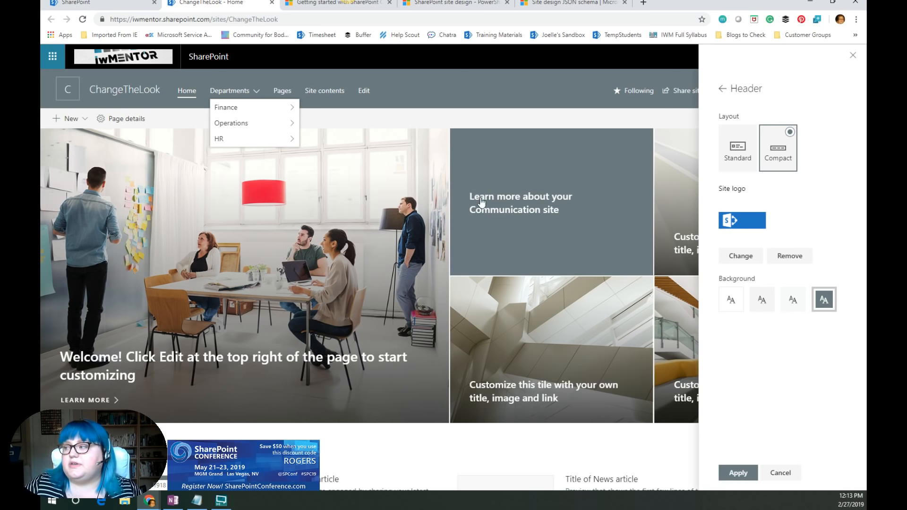
- Return to the Theme settings, preview the Purple theme, then reselect Gray and apply it
{"action": "left_click", "coordinate": [722, 94]}
{"action": "left_click", "coordinate": [721, 92]}
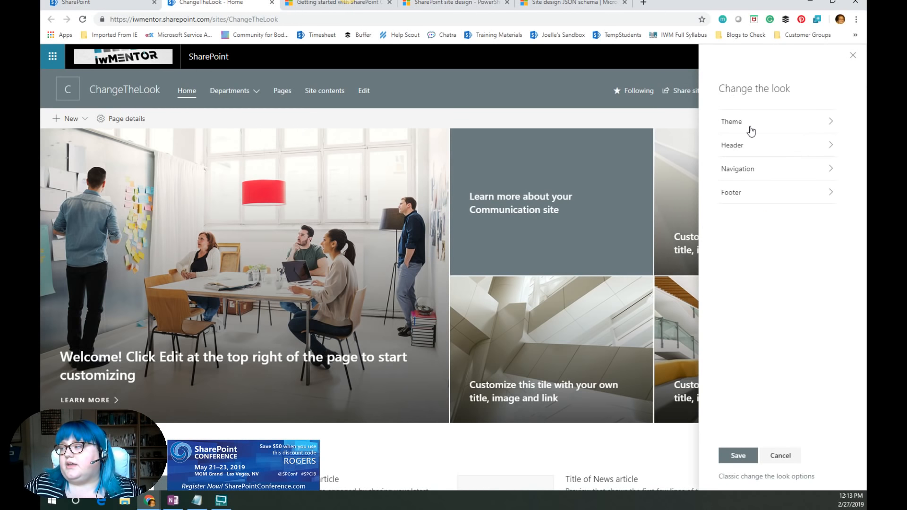
{"action": "left_click", "coordinate": [729, 125]}
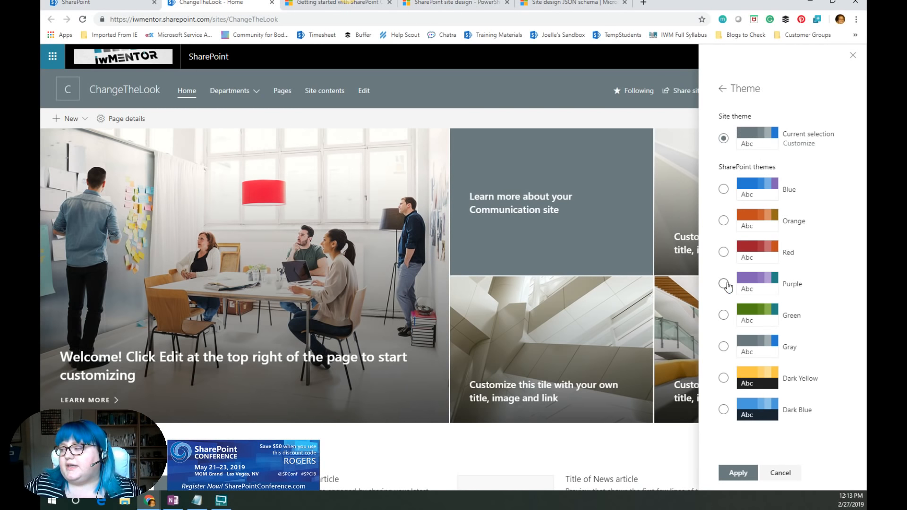
{"action": "left_click", "coordinate": [723, 284]}
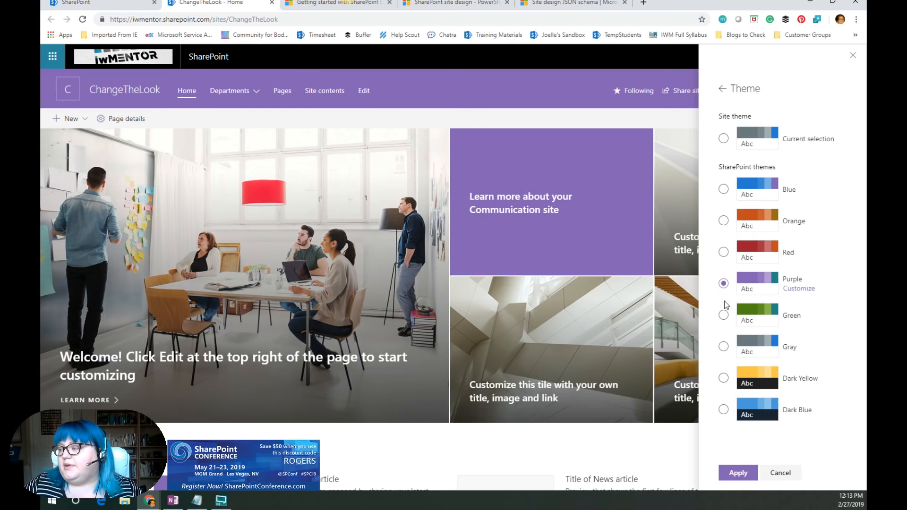
{"action": "left_click", "coordinate": [723, 347]}
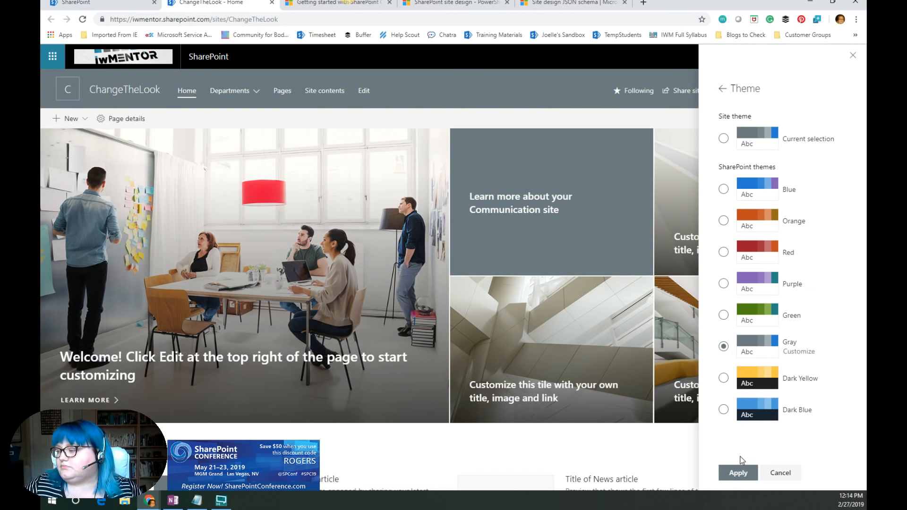
{"action": "left_click", "coordinate": [737, 474]}
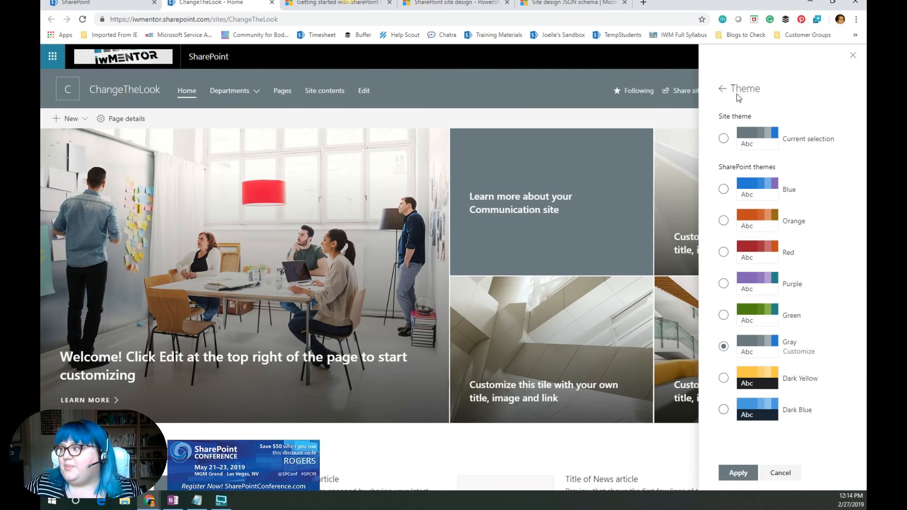
- Reopen the Header settings and apply the compact layout with the darkest background
{"action": "left_click", "coordinate": [723, 90]}
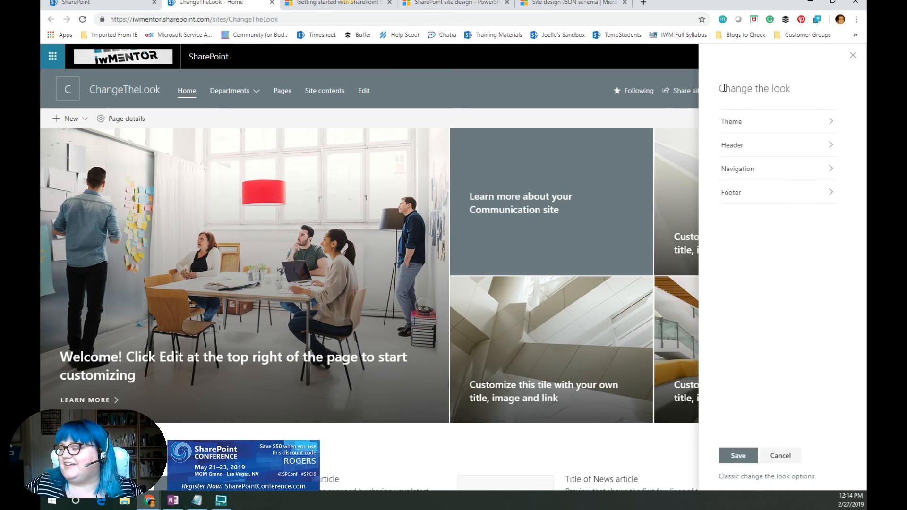
{"action": "left_click", "coordinate": [734, 149]}
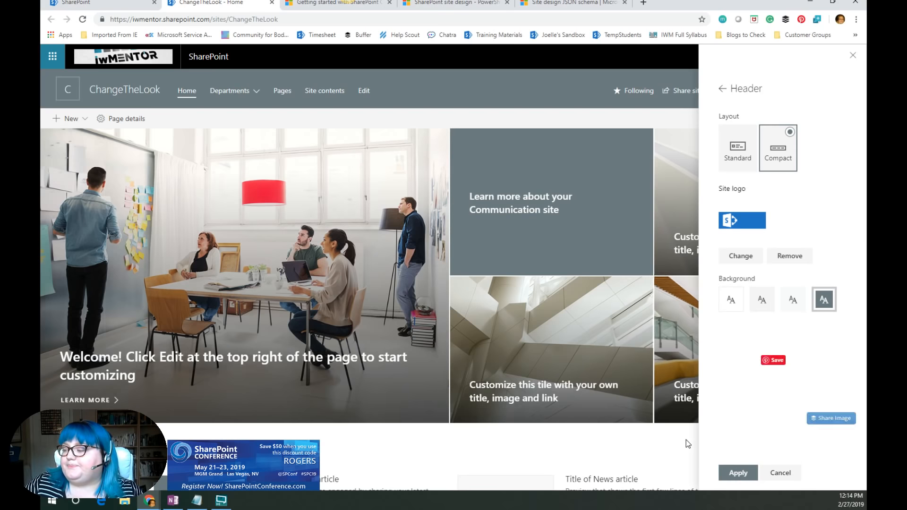
{"action": "left_click", "coordinate": [739, 472]}
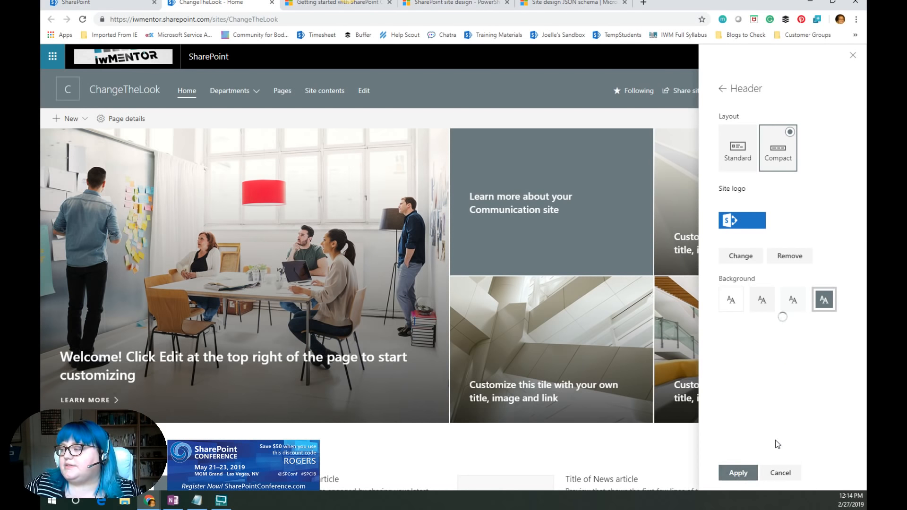
- Open the Navigation settings and examine the cascading Departments menu on the site
{"action": "left_click", "coordinate": [725, 94]}
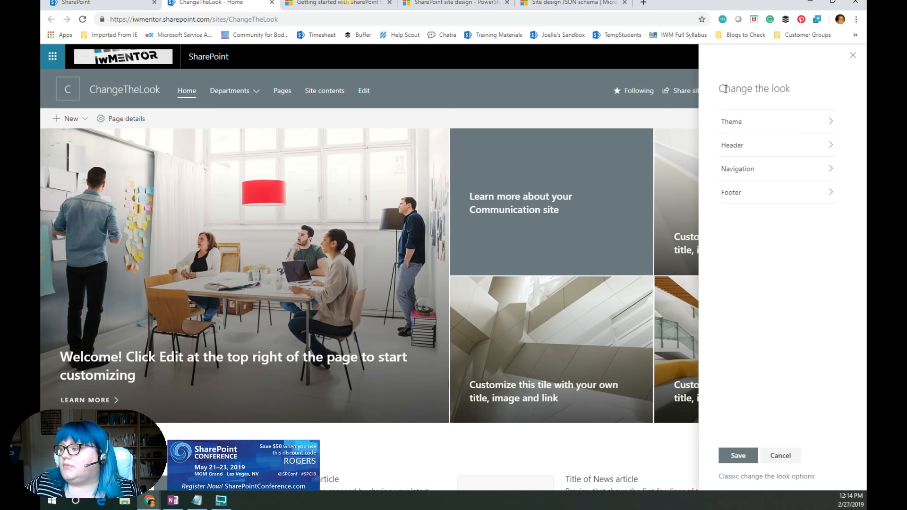
{"action": "left_click", "coordinate": [739, 174]}
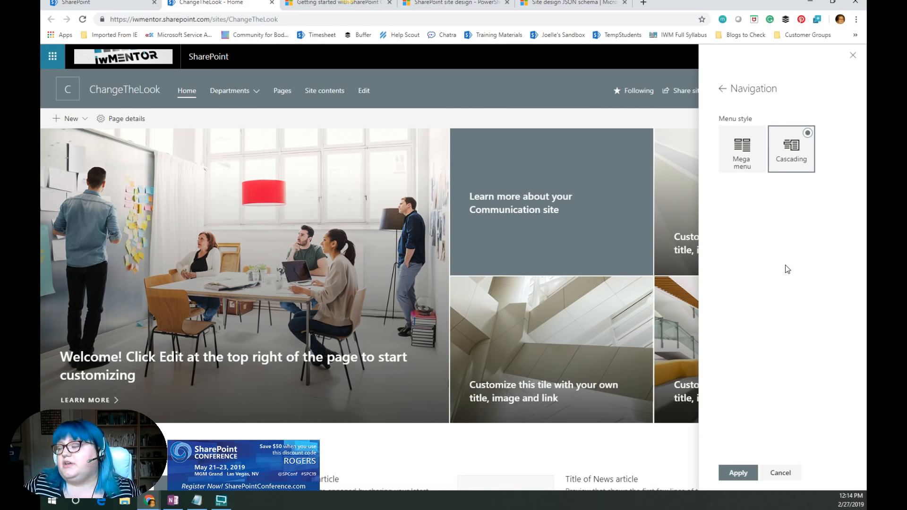
{"action": "left_click", "coordinate": [256, 95]}
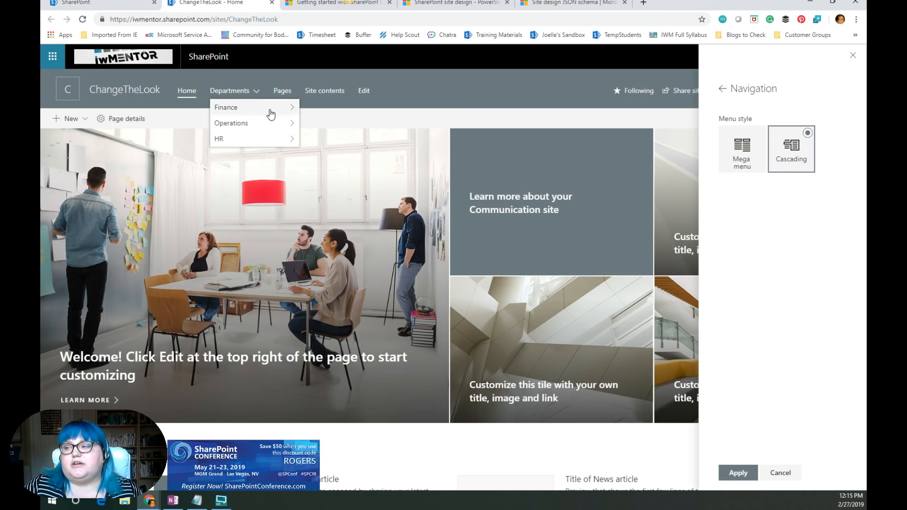
{"action": "mouse_move", "coordinate": [270, 124]}
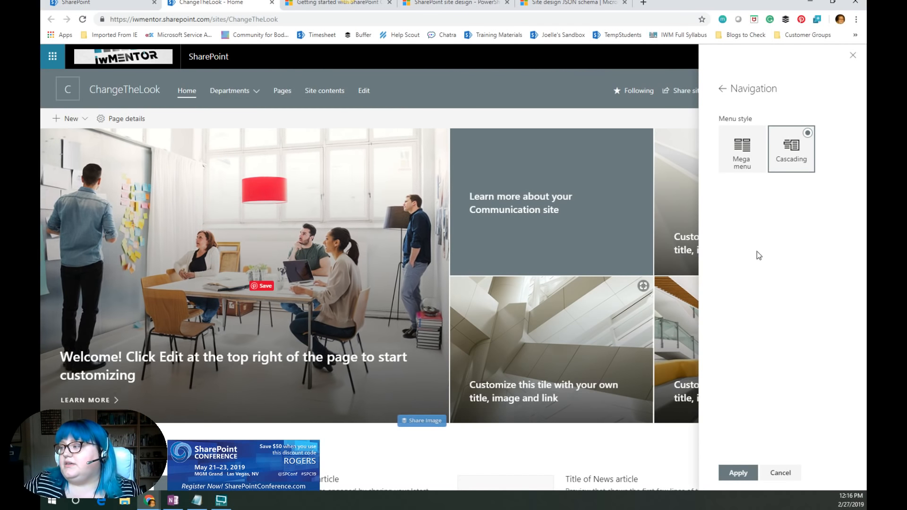
- Switch the navigation menu style to Mega menu and apply it
{"action": "left_click", "coordinate": [740, 148]}
{"action": "left_click", "coordinate": [733, 476]}
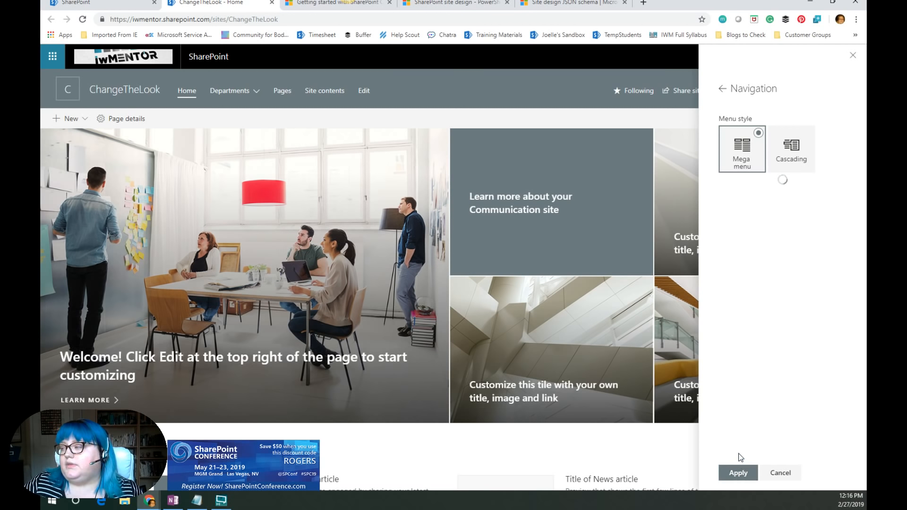
{"action": "left_click", "coordinate": [254, 91]}
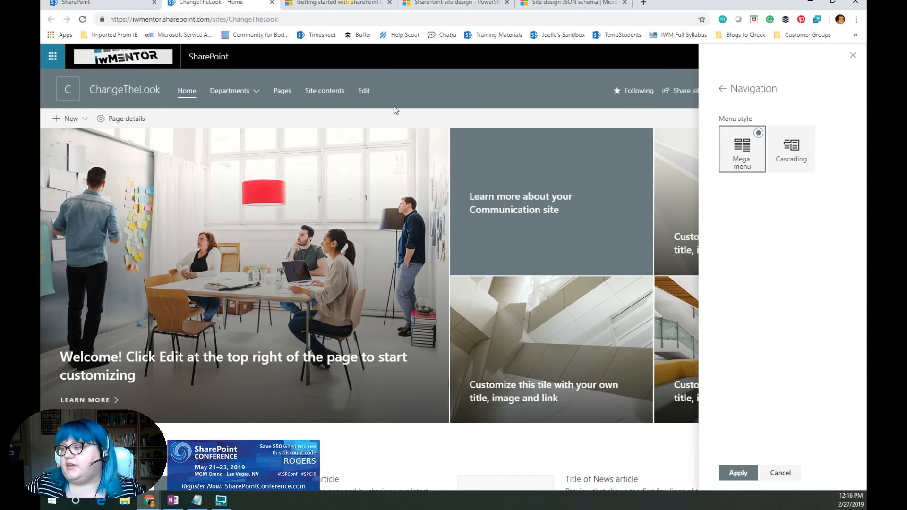
- Open the site navigation editor, examine the link options for Finance, Employee Relations and HR, and cancel without saving
{"action": "left_click", "coordinate": [364, 92]}
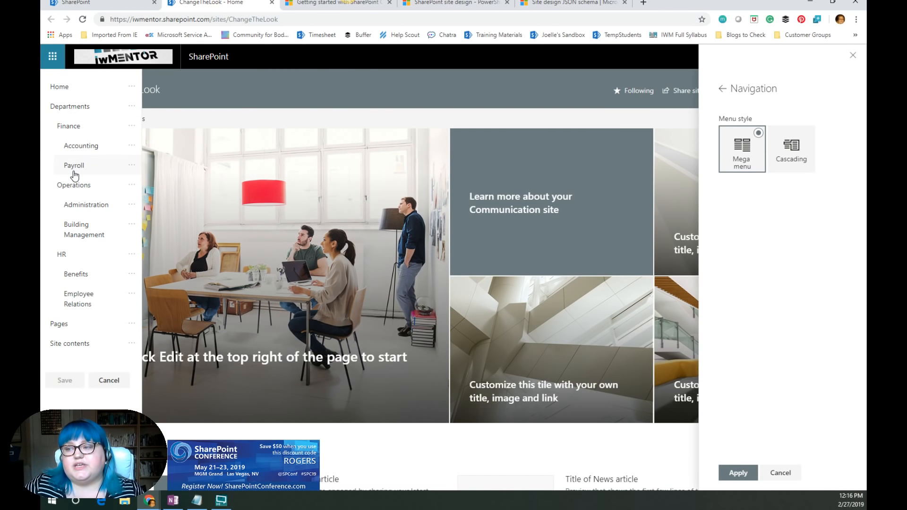
{"action": "left_click", "coordinate": [132, 128]}
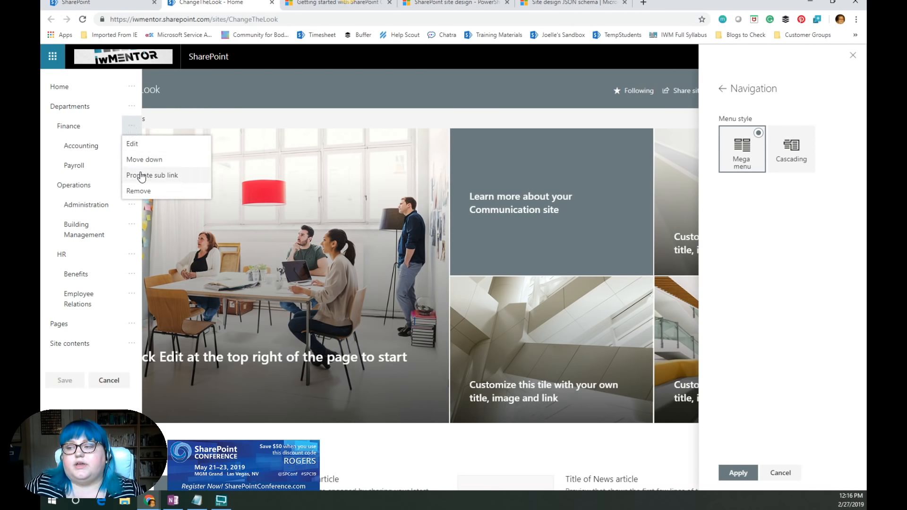
{"action": "left_click", "coordinate": [223, 91]}
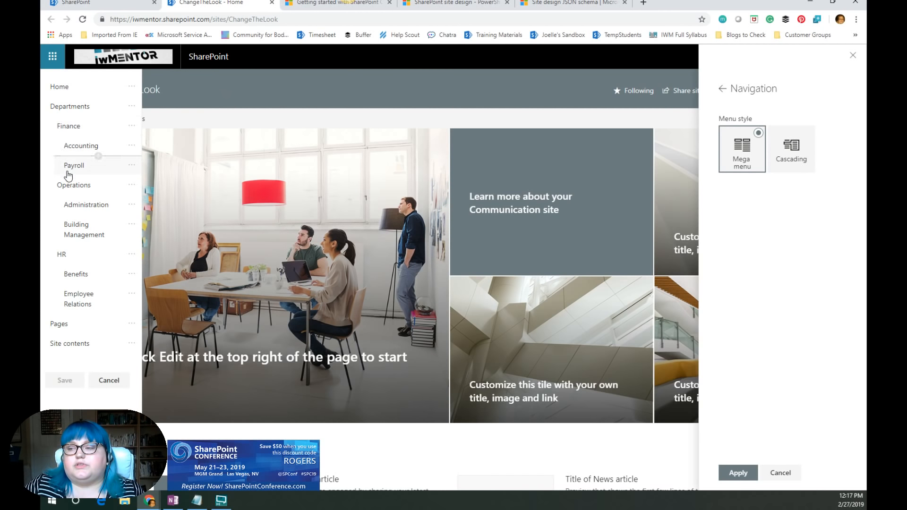
{"action": "left_click_drag", "start_coordinate": [69, 308], "coordinate": [98, 289]}
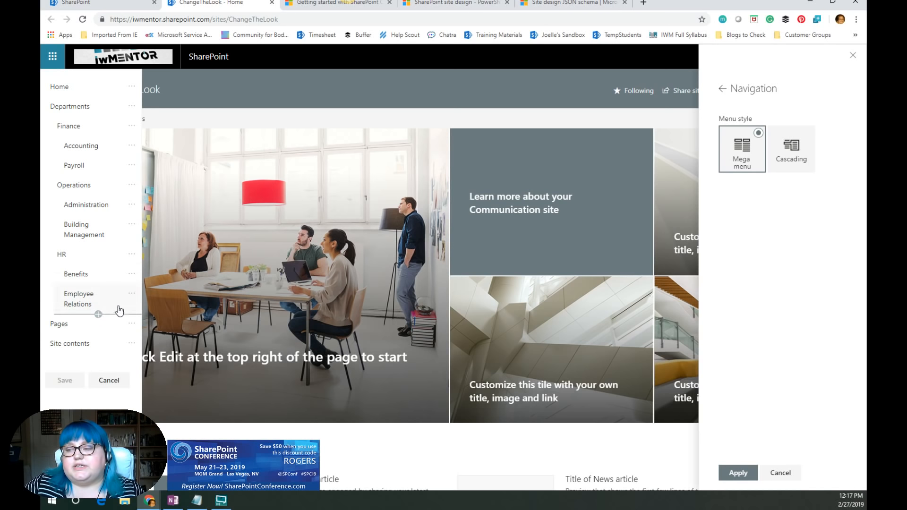
{"action": "left_click", "coordinate": [133, 300]}
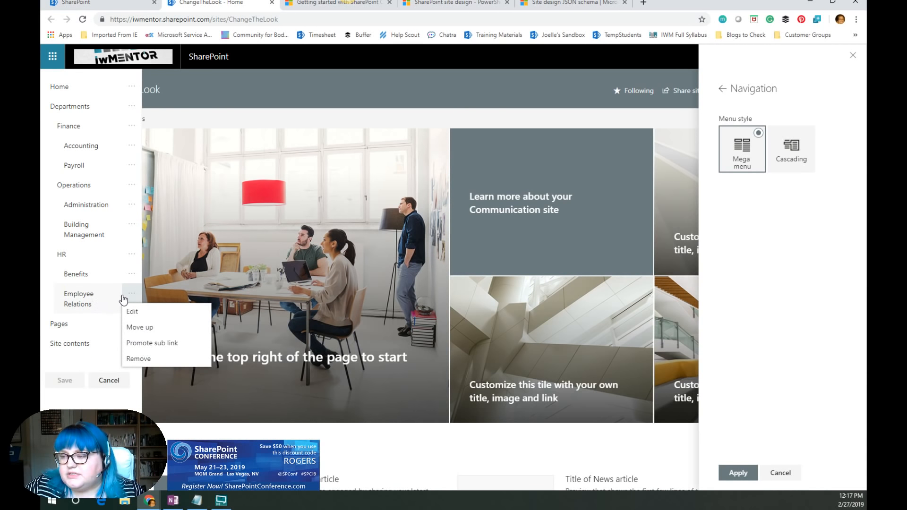
{"action": "left_click", "coordinate": [133, 258]}
{"action": "left_click", "coordinate": [134, 259]}
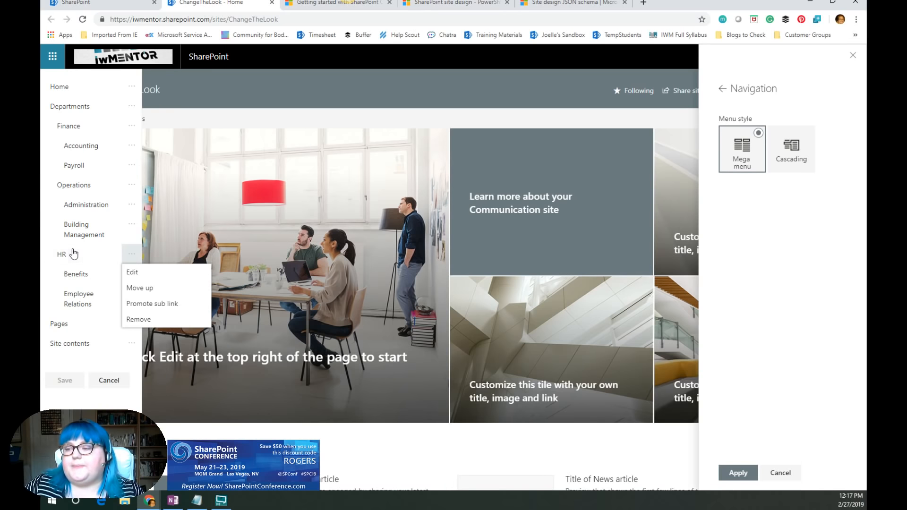
{"action": "left_click", "coordinate": [79, 316]}
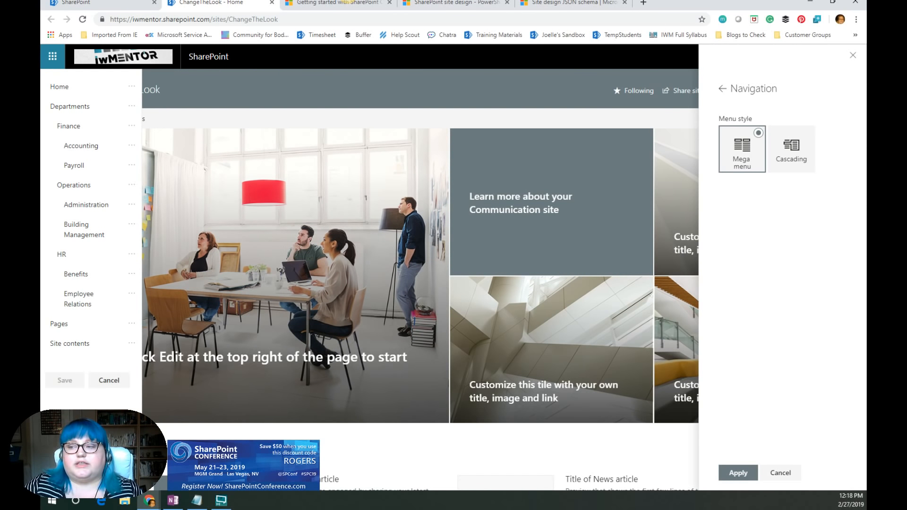
{"action": "mouse_move", "coordinate": [85, 220]}
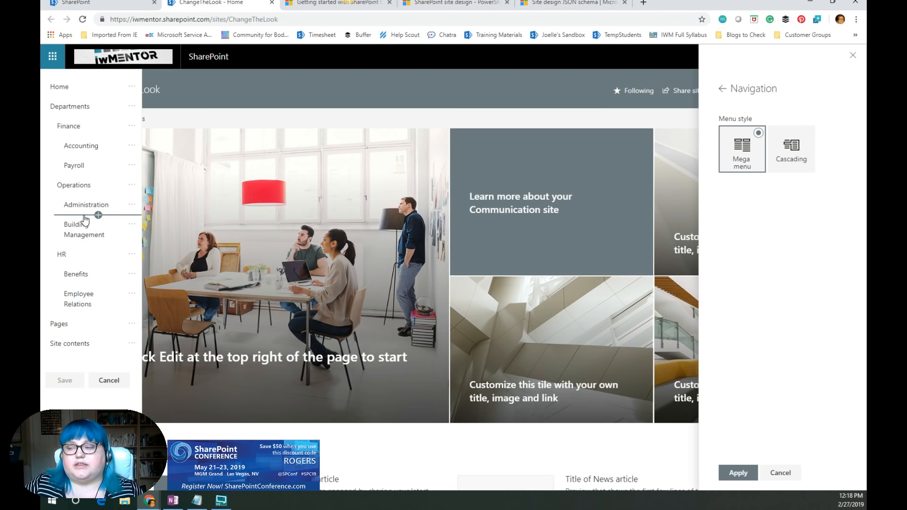
{"action": "left_click", "coordinate": [105, 382]}
{"action": "mouse_move", "coordinate": [258, 93]}
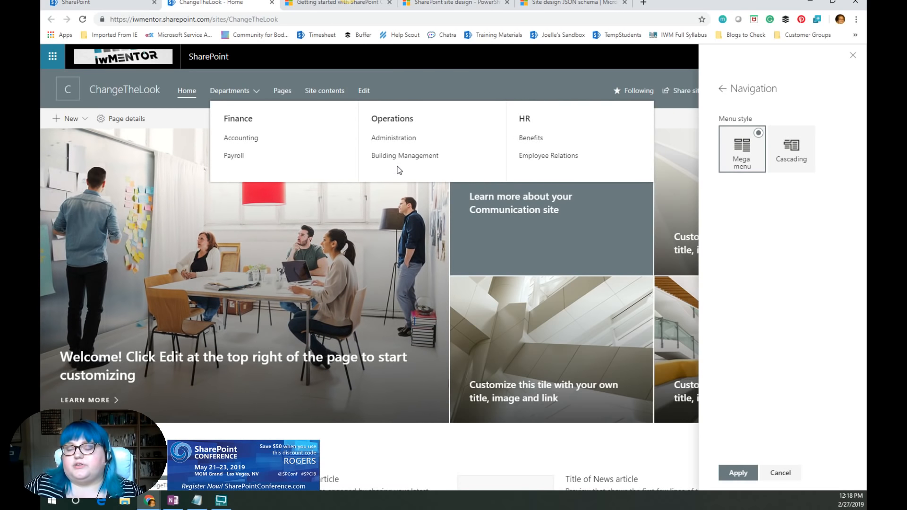
{"action": "left_click", "coordinate": [256, 89]}
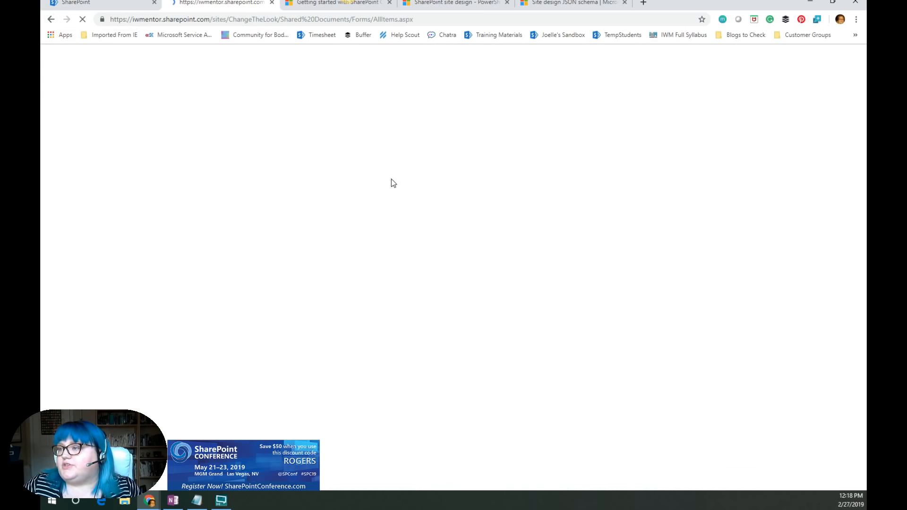
{"action": "left_click", "coordinate": [51, 20]}
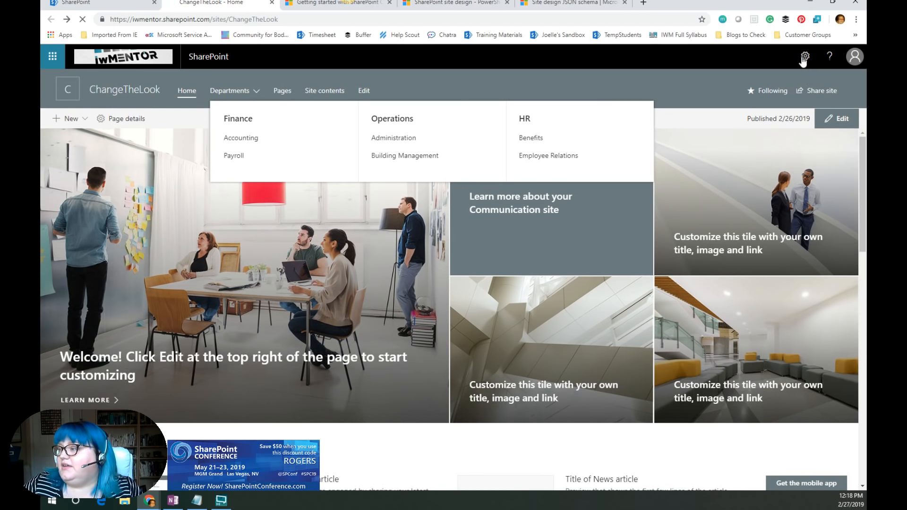
{"action": "left_click", "coordinate": [805, 58]}
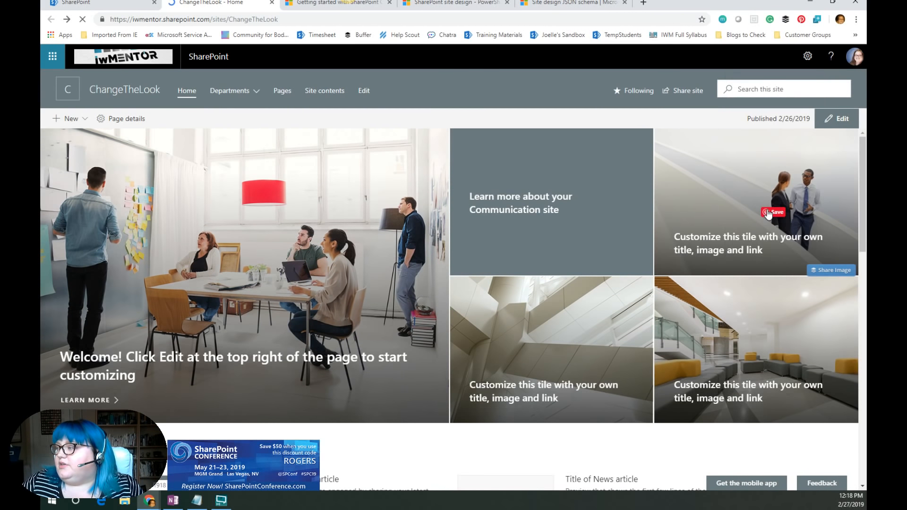
- Add an IT link with the site's URL after Employee Relations in the site navigation and promote it to a Departments heading
{"action": "left_click", "coordinate": [364, 90]}
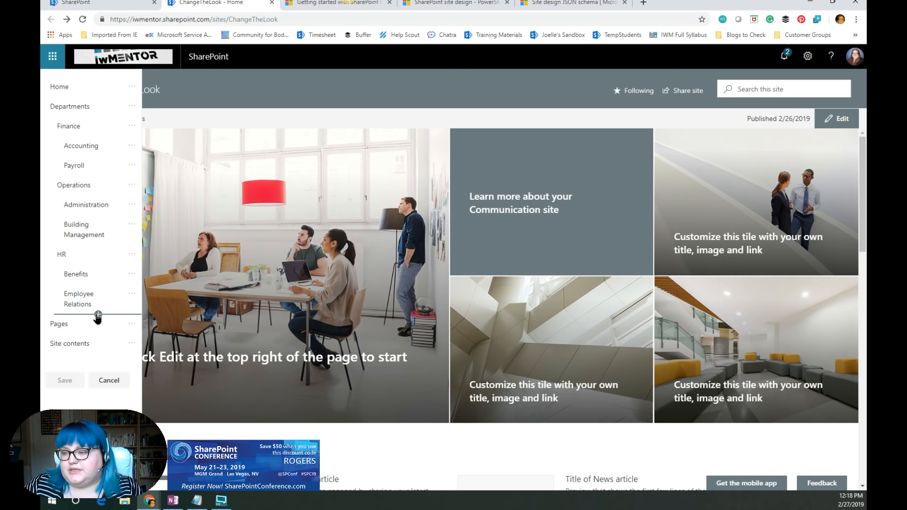
{"action": "left_click", "coordinate": [98, 314]}
{"action": "left_click", "coordinate": [187, 321]}
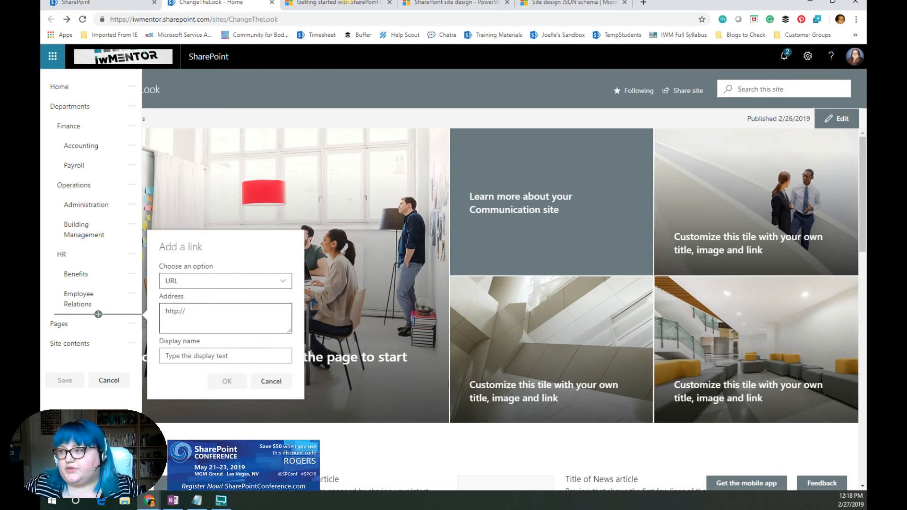
{"action": "left_click", "coordinate": [254, 19]}
{"action": "key", "text": "ctrl+c"}
{"action": "left_click", "coordinate": [194, 312]}
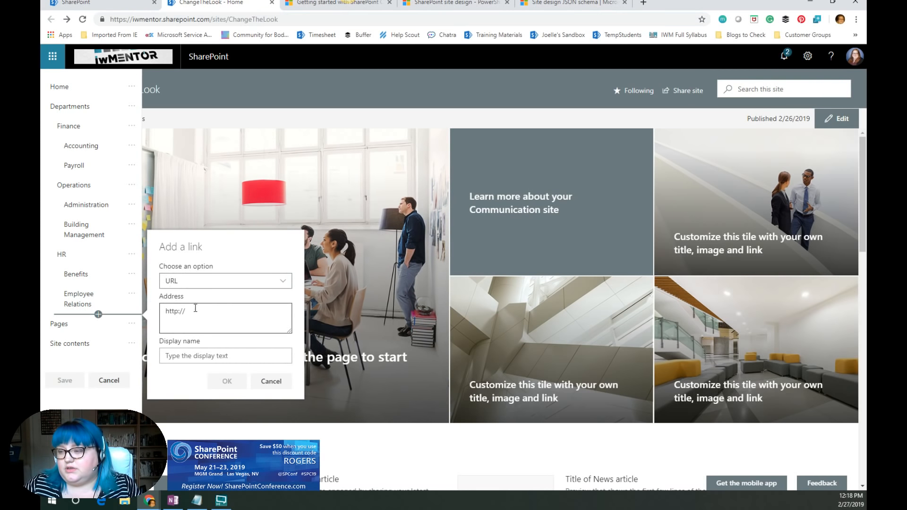
{"action": "key", "text": "ctrl+a"}
{"action": "key", "text": "ctrl+v"}
{"action": "left_click", "coordinate": [189, 357]}
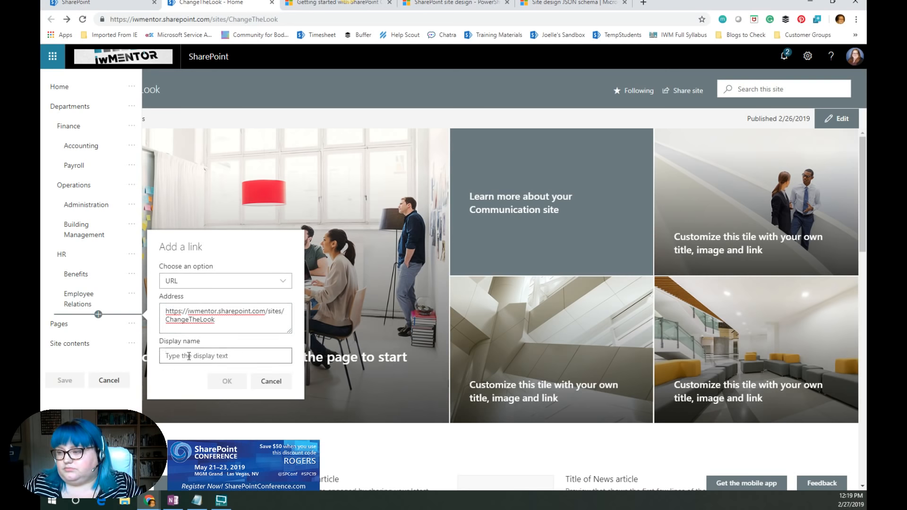
{"action": "type", "text": "IT"}
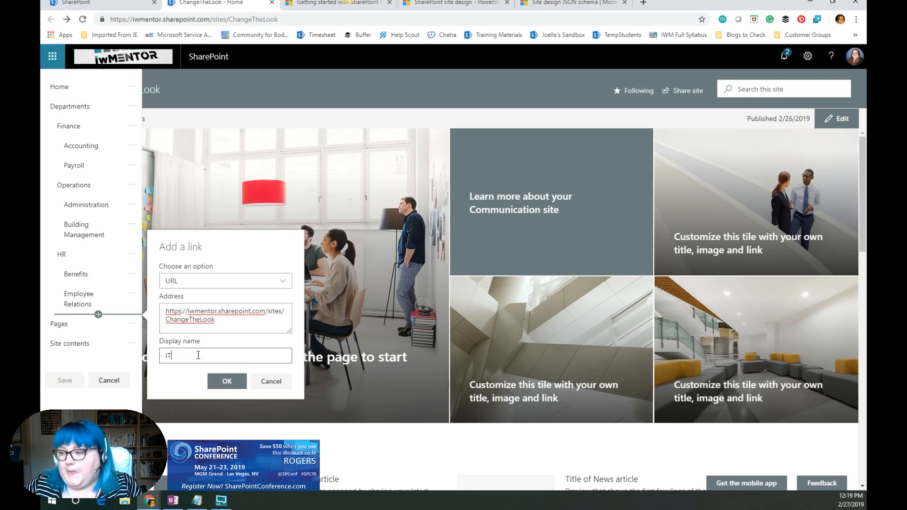
{"action": "left_click", "coordinate": [224, 381]}
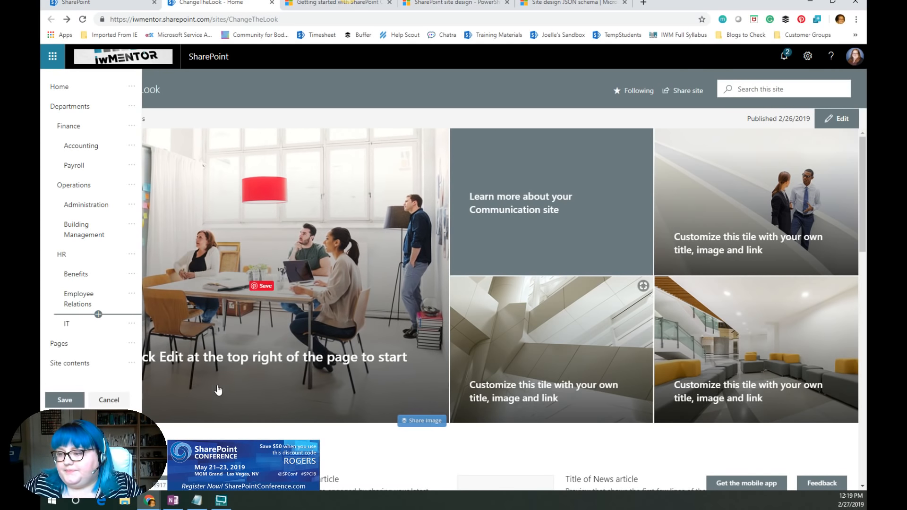
{"action": "left_click", "coordinate": [131, 325]}
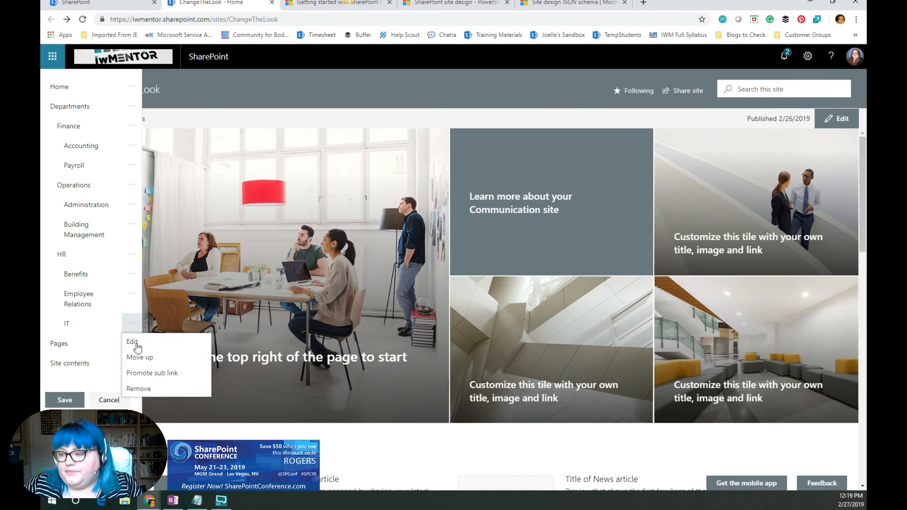
{"action": "left_click", "coordinate": [141, 373]}
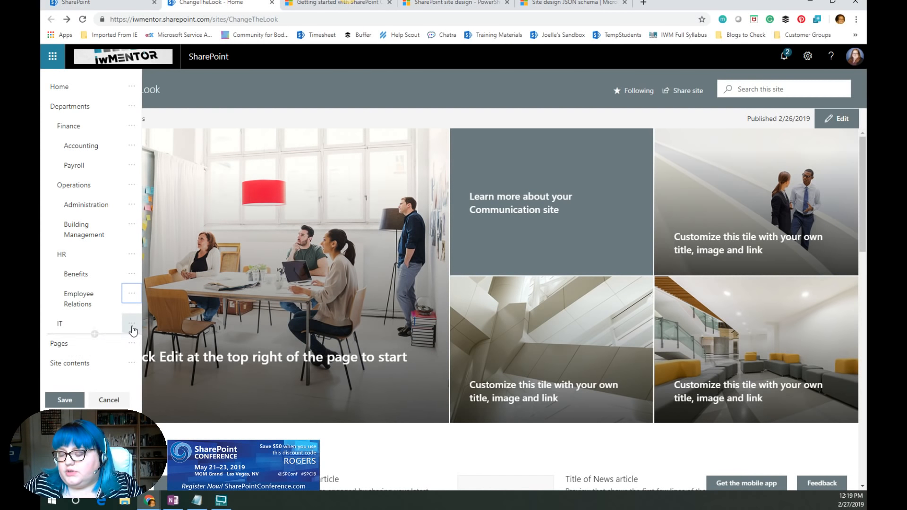
- Add a Safety link with the site's URL below IT and save the site navigation
{"action": "left_click", "coordinate": [95, 334]}
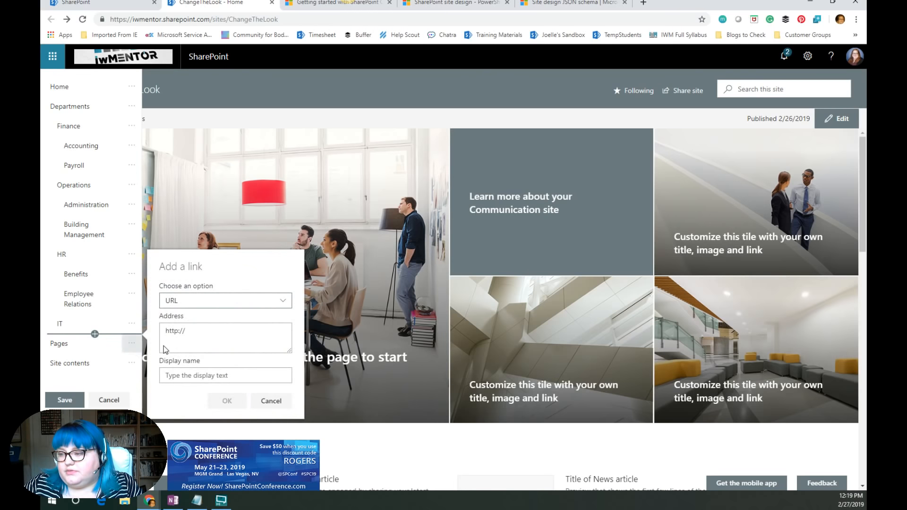
{"action": "left_click", "coordinate": [185, 329]}
{"action": "key", "text": "ctrl+a"}
{"action": "key", "text": "ctrl+v"}
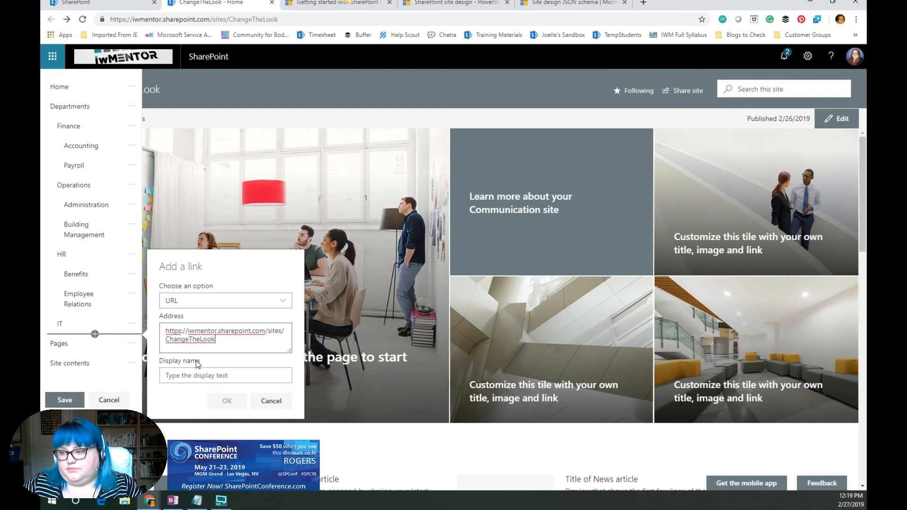
{"action": "left_click", "coordinate": [209, 376]}
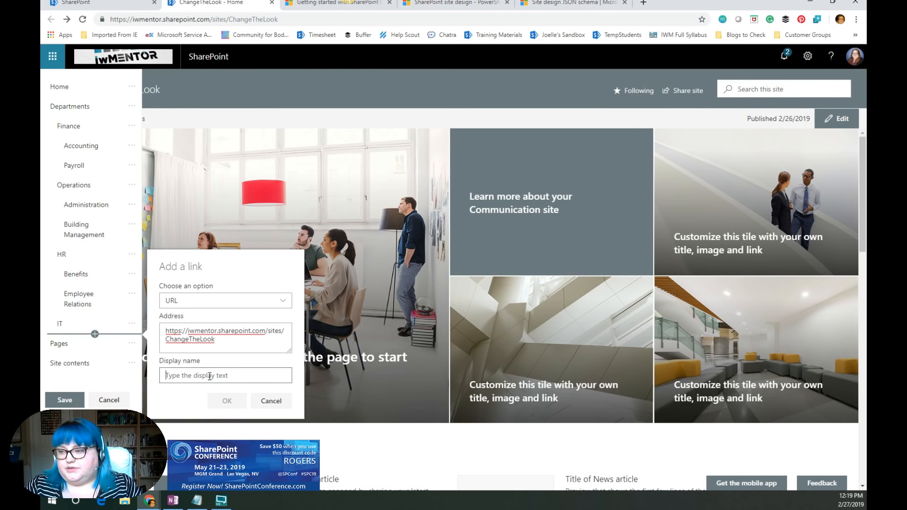
{"action": "type", "text": "Safet"}
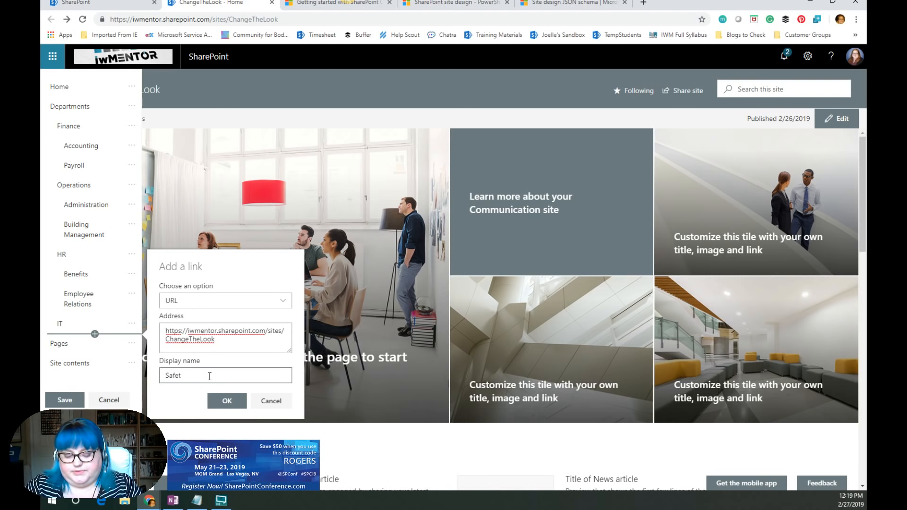
{"action": "type", "text": "y"}
{"action": "left_click", "coordinate": [226, 401]}
{"action": "left_click", "coordinate": [65, 400]}
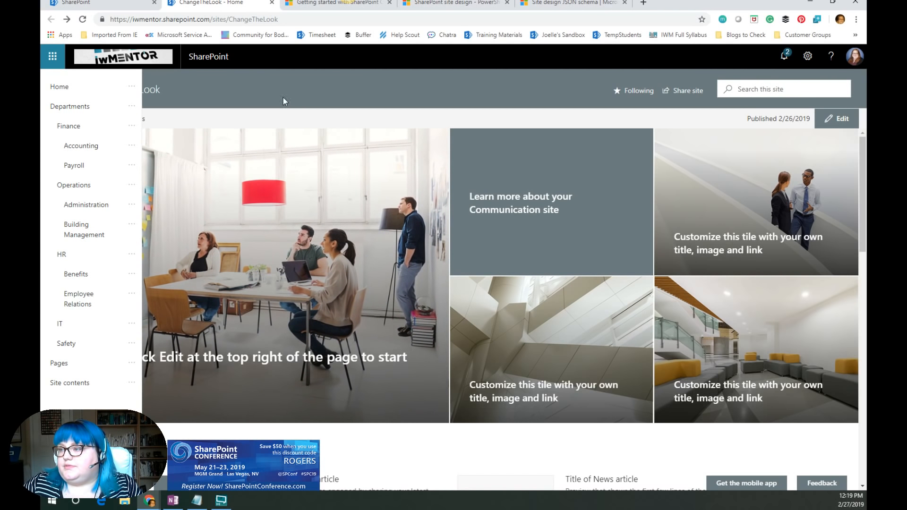
- Resize the browser window and examine how the Departments mega menu adapts at different widths
{"action": "mouse_move", "coordinate": [256, 92]}
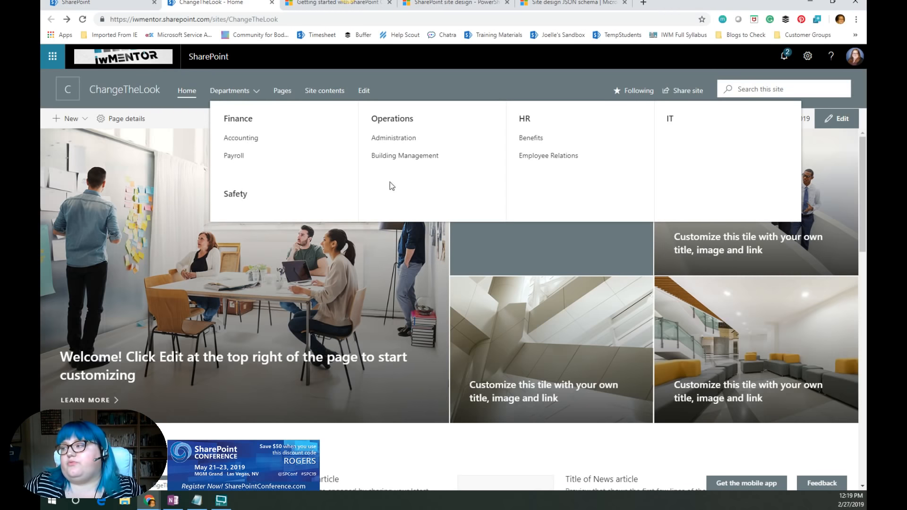
{"action": "left_click", "coordinate": [808, 57]}
{"action": "left_click", "coordinate": [808, 57]}
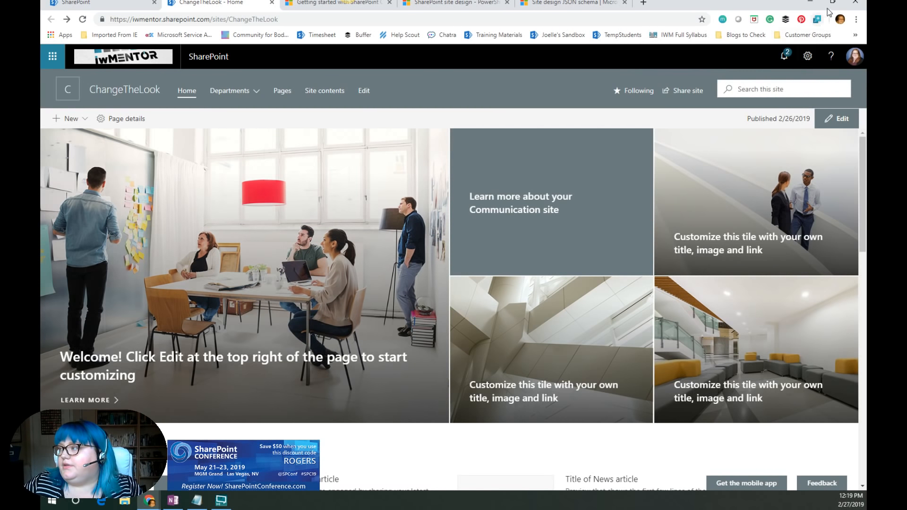
{"action": "left_click", "coordinate": [832, 3]}
{"action": "left_click_drag", "start_coordinate": [864, 184], "coordinate": [743, 179]}
{"action": "left_click", "coordinate": [236, 101]}
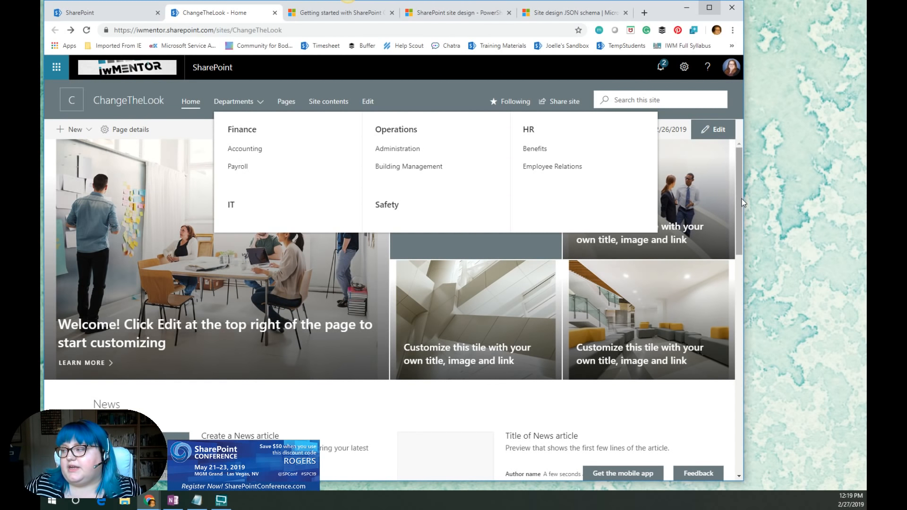
{"action": "left_click_drag", "start_coordinate": [738, 205], "coordinate": [863, 194]}
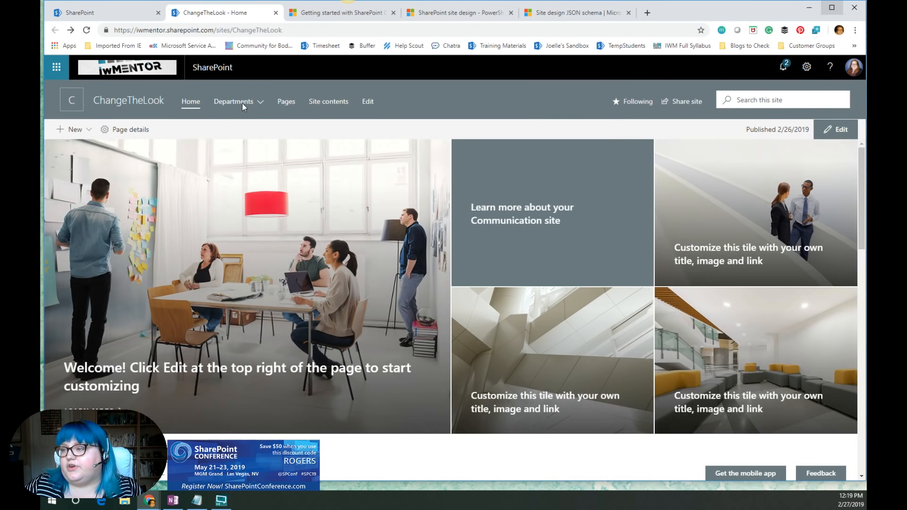
{"action": "left_click", "coordinate": [236, 101]}
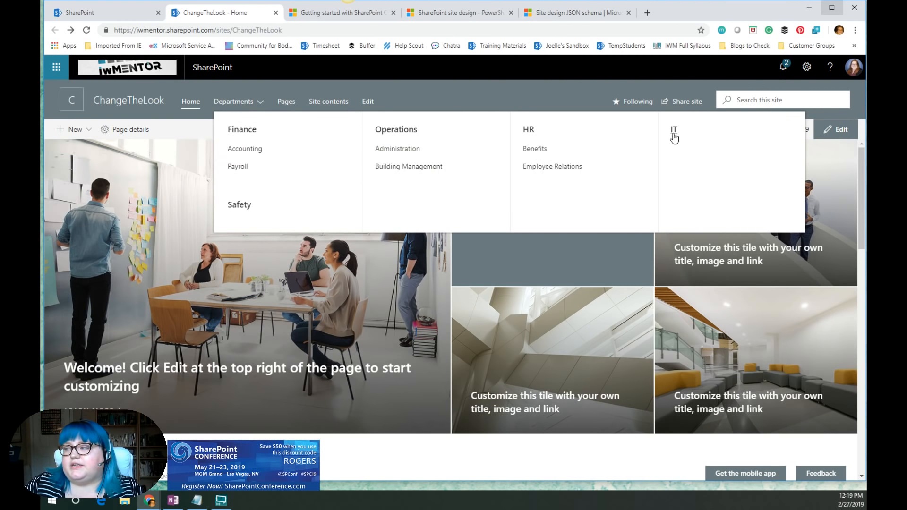
{"action": "left_click_drag", "start_coordinate": [863, 138], "coordinate": [640, 137]}
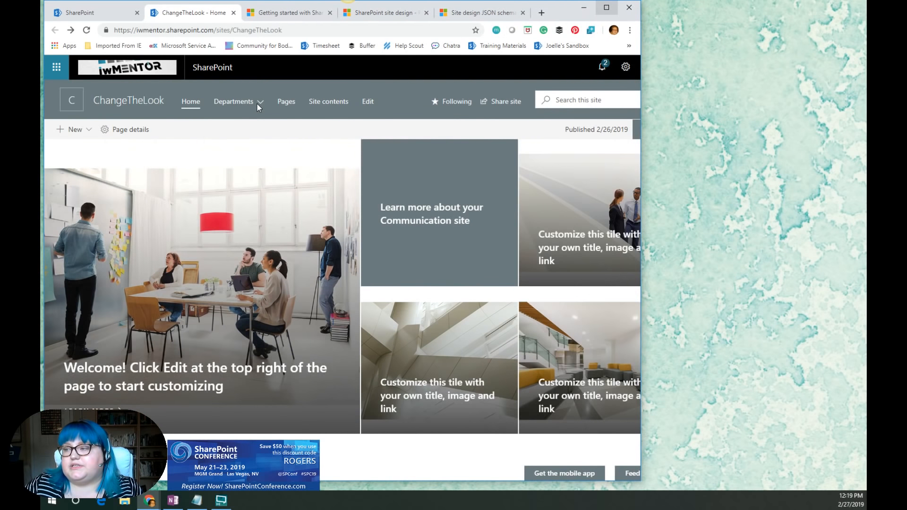
{"action": "left_click", "coordinate": [257, 103]}
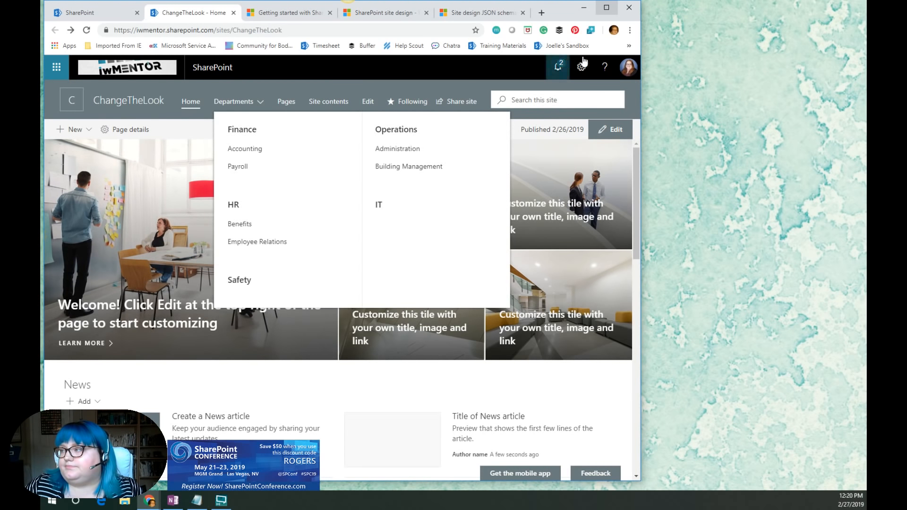
{"action": "left_click", "coordinate": [607, 8]}
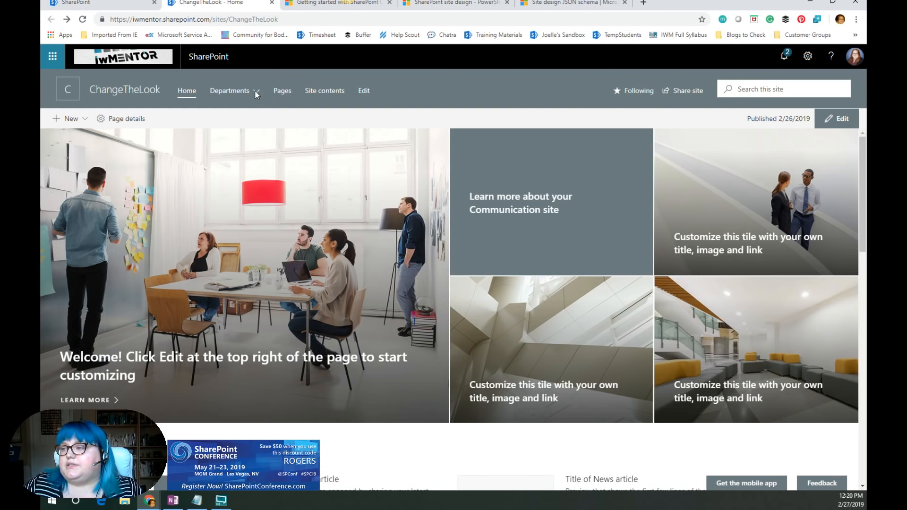
{"action": "left_click", "coordinate": [255, 91]}
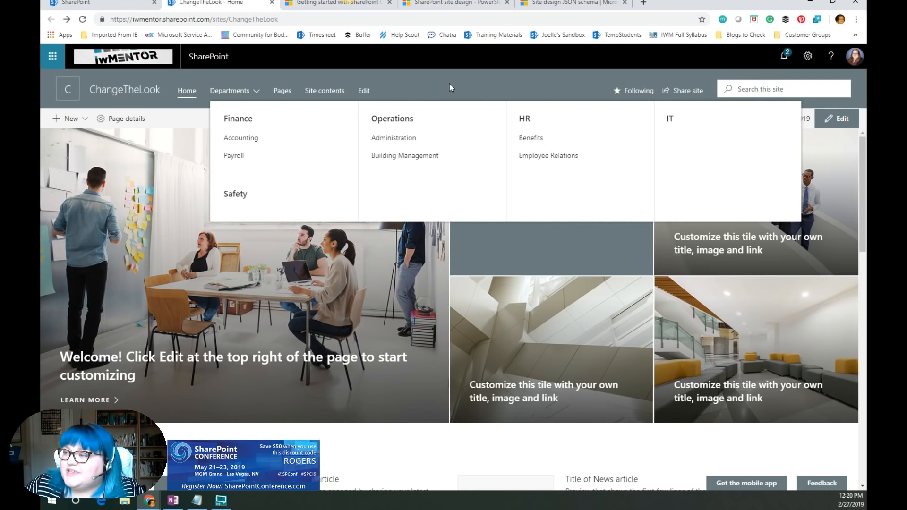
{"action": "left_click", "coordinate": [428, 89]}
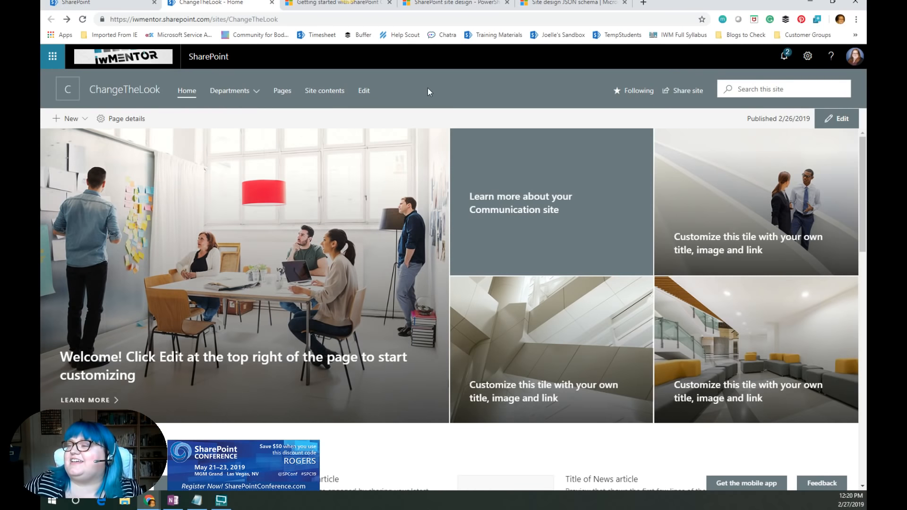
{"action": "left_click", "coordinate": [255, 93]}
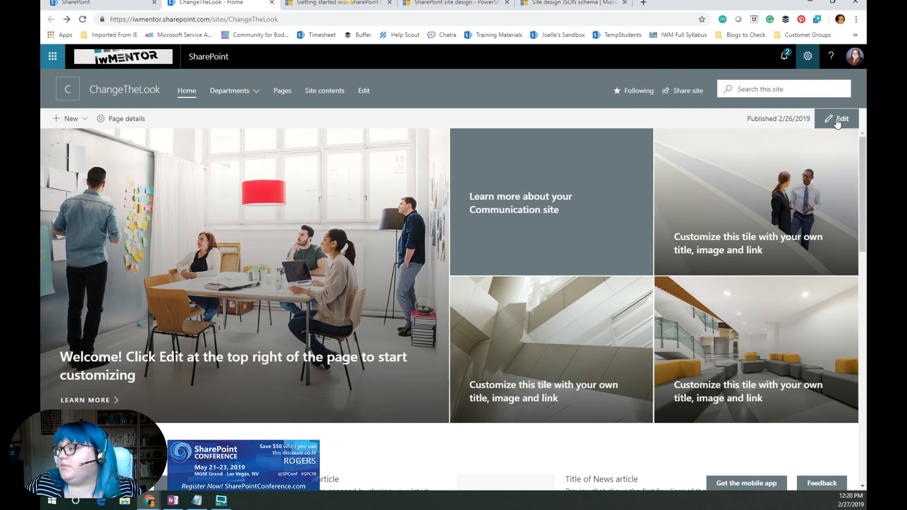
- Open the Footer settings in Change the look and examine the footer navigation links, cancelling the link editor
{"action": "left_click", "coordinate": [808, 56]}
{"action": "left_click", "coordinate": [775, 228]}
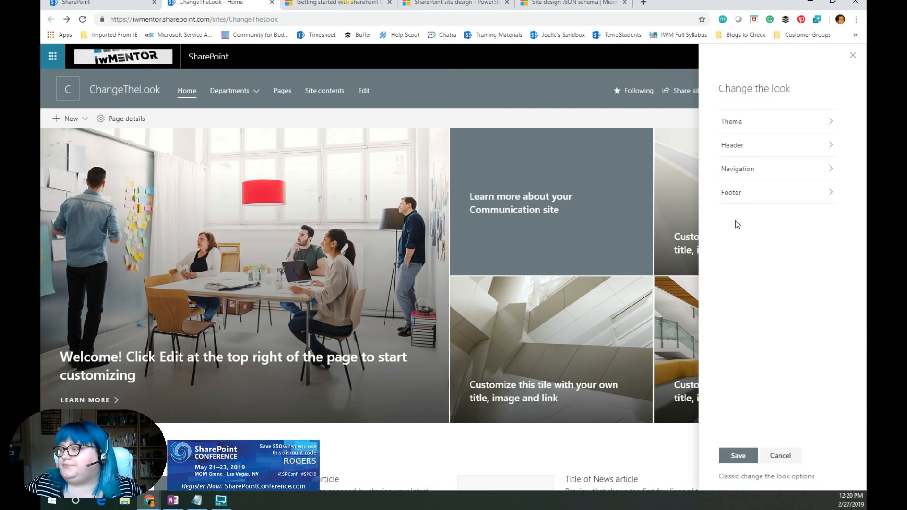
{"action": "left_click", "coordinate": [736, 194]}
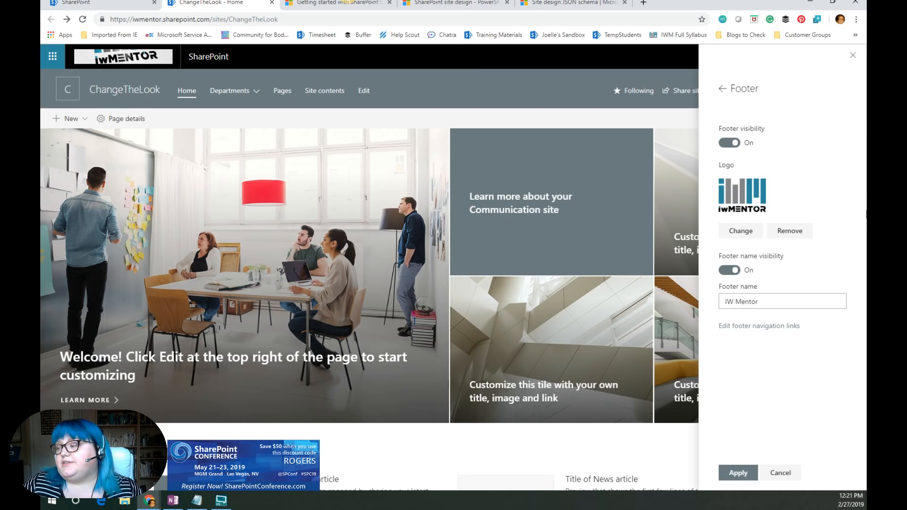
{"action": "left_click", "coordinate": [773, 329]}
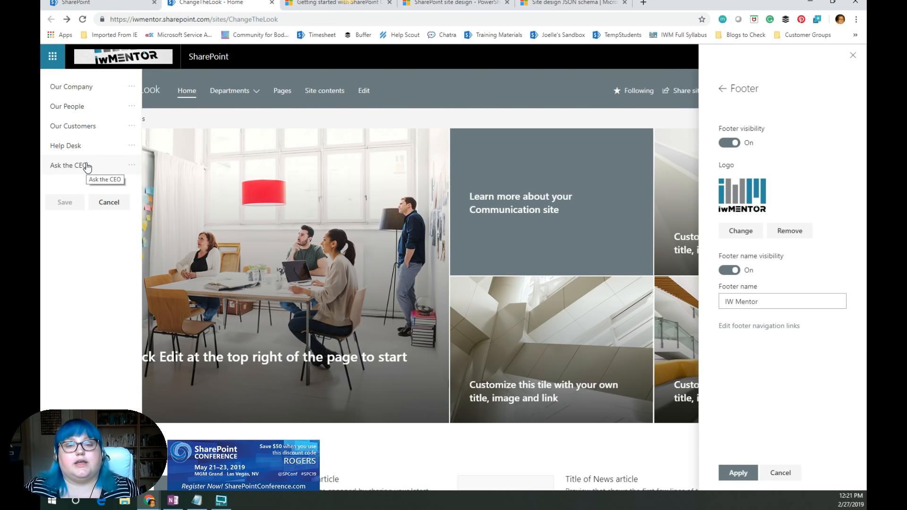
{"action": "left_click", "coordinate": [110, 204]}
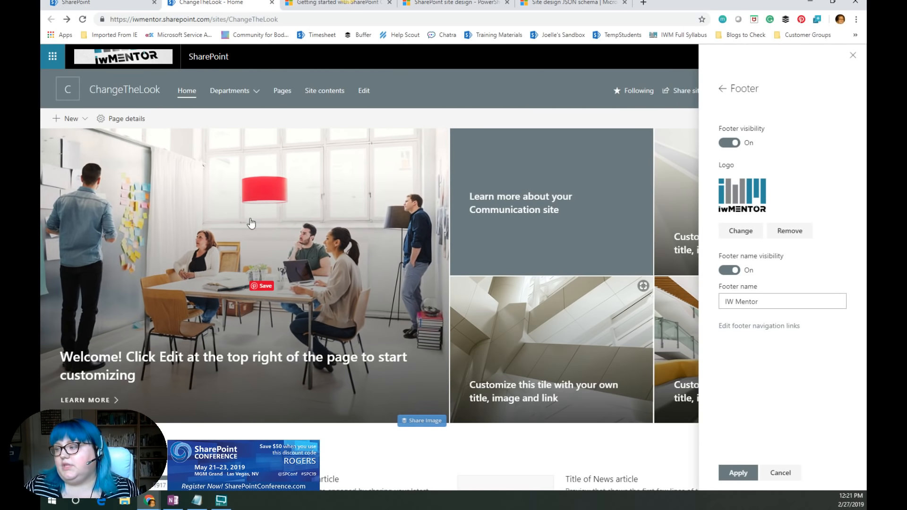
- Apply the footer settings and save the Change the look panel
{"action": "left_click", "coordinate": [749, 474]}
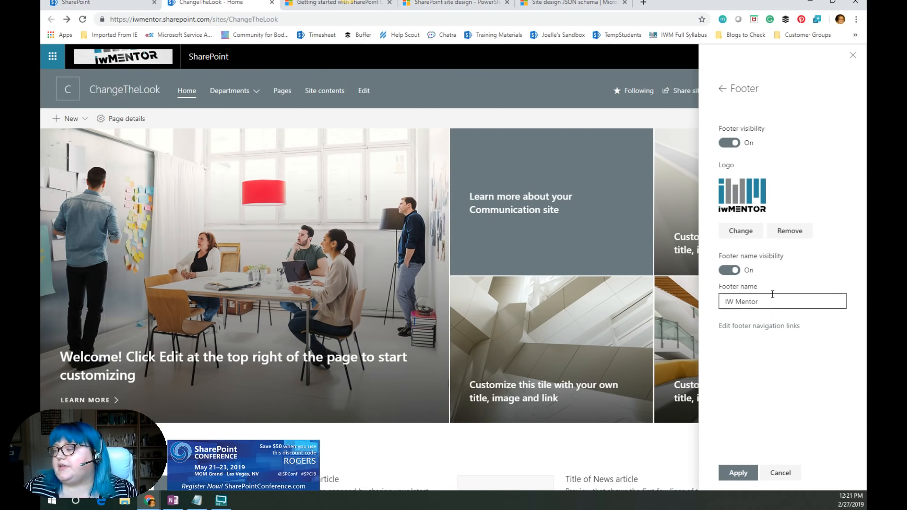
{"action": "left_click", "coordinate": [751, 473]}
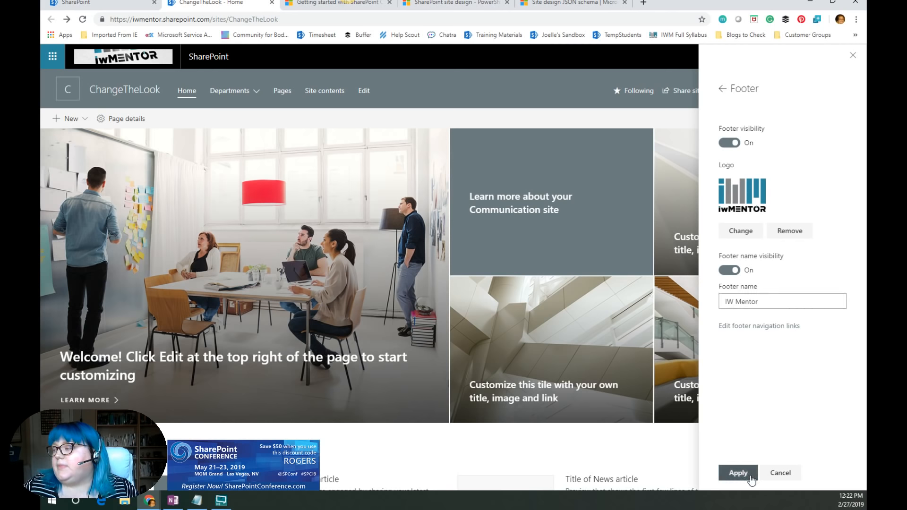
{"action": "left_click", "coordinate": [723, 89]}
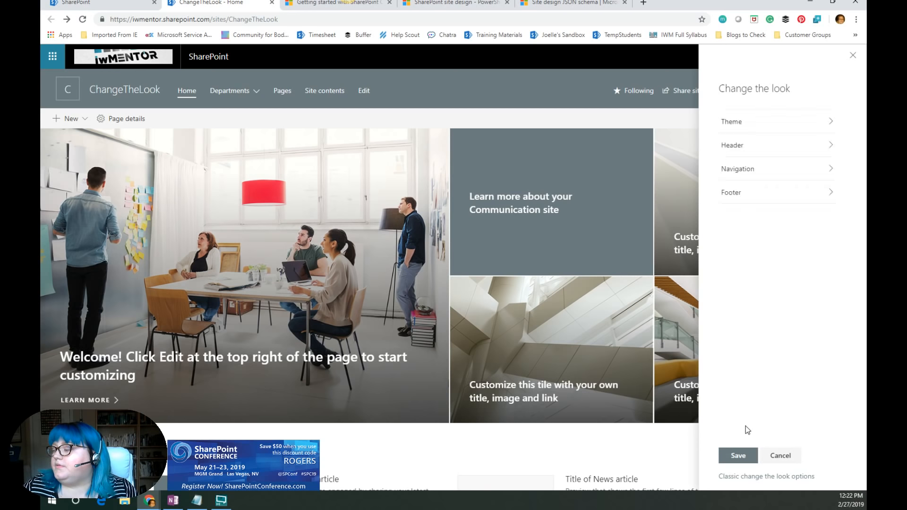
{"action": "left_click", "coordinate": [747, 462]}
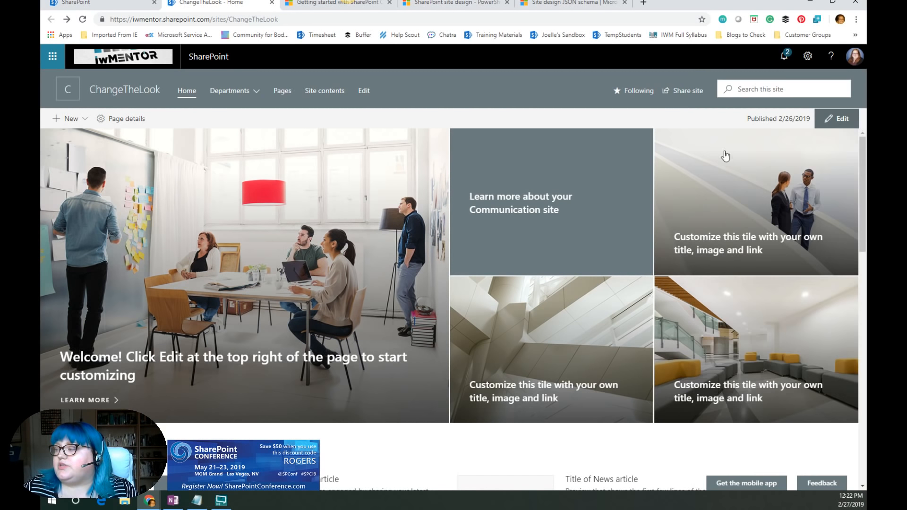
- Zoom the browser in and out while scrolling the home page to examine how the header, navigation and footer respond
{"action": "scroll", "coordinate": [659, 263], "scroll_direction": "down", "scroll_amount": 15}
{"action": "left_click", "coordinate": [856, 20]}
{"action": "left_click", "coordinate": [830, 135]}
{"action": "left_click", "coordinate": [830, 135]}
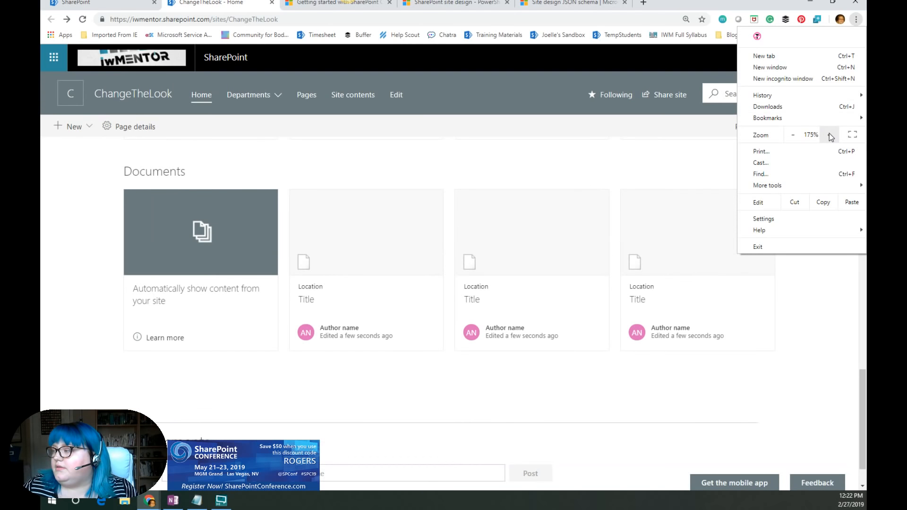
{"action": "left_click", "coordinate": [742, 315]}
{"action": "scroll", "coordinate": [756, 397], "scroll_direction": "down", "scroll_amount": 2}
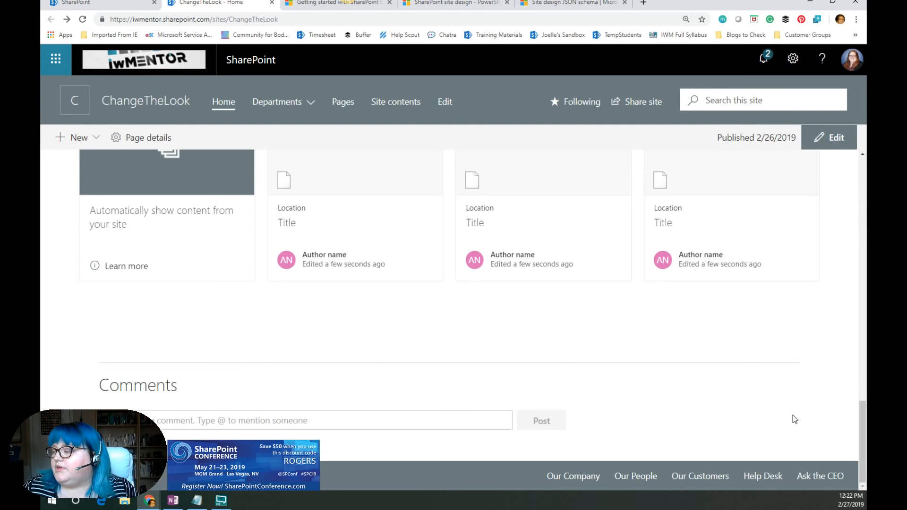
{"action": "key", "text": "ctrl+plus"}
{"action": "scroll", "coordinate": [673, 436], "scroll_direction": "down", "scroll_amount": 1}
{"action": "key", "text": "ctrl+plus"}
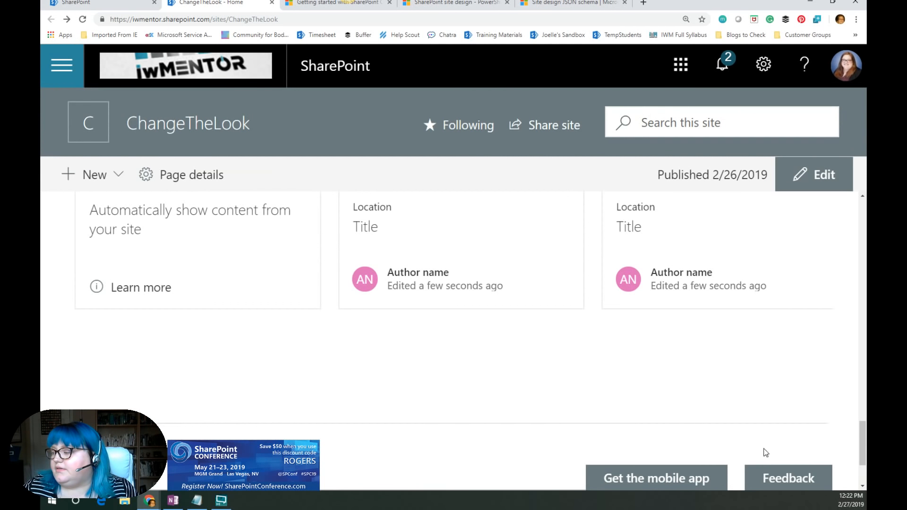
{"action": "scroll", "coordinate": [764, 451], "scroll_direction": "down", "scroll_amount": 2}
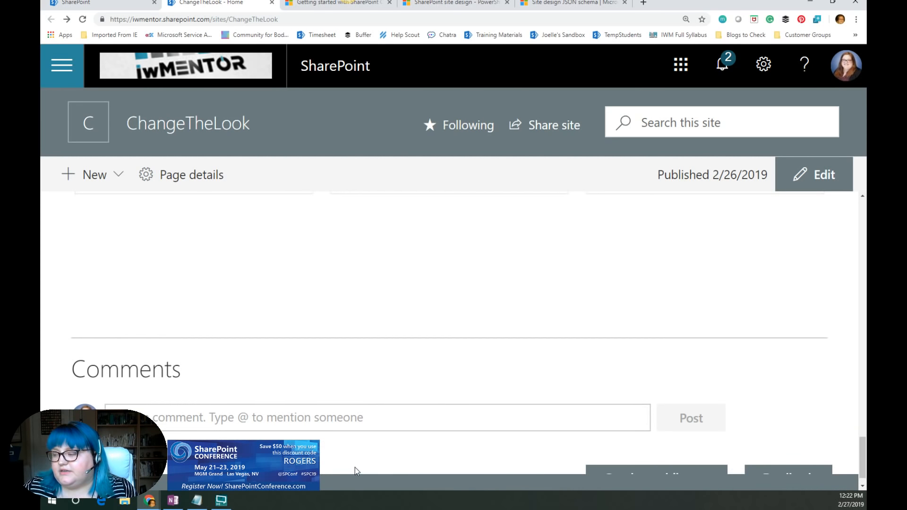
{"action": "scroll", "coordinate": [391, 435], "scroll_direction": "down", "scroll_amount": 1}
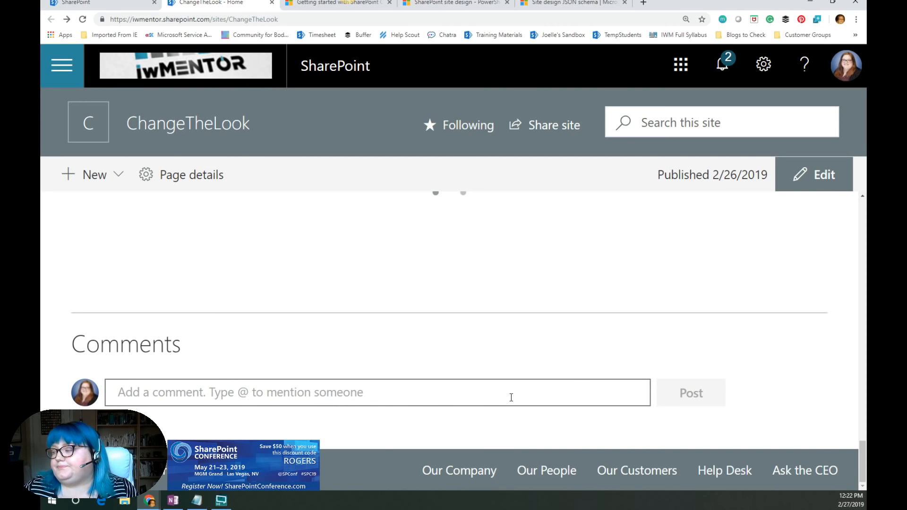
{"action": "scroll", "coordinate": [513, 396], "scroll_direction": "up", "scroll_amount": 15}
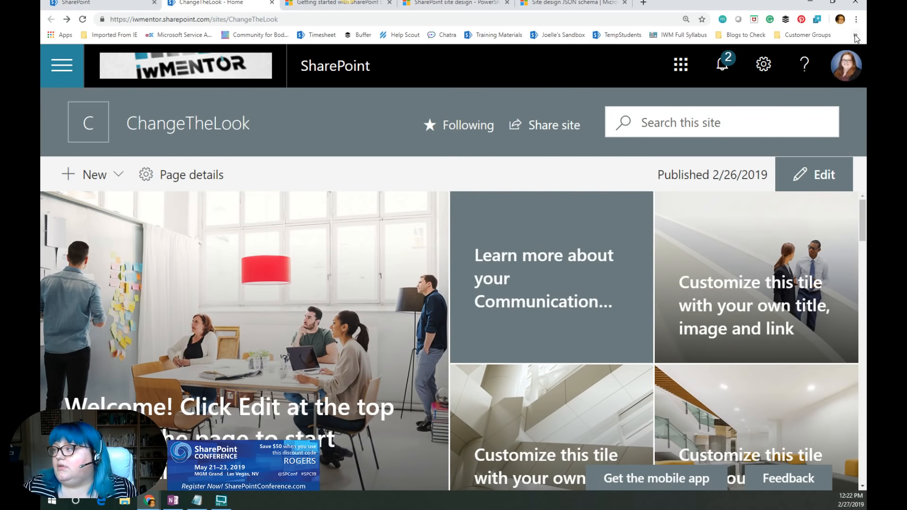
{"action": "left_click", "coordinate": [855, 35]}
{"action": "left_click", "coordinate": [856, 19]}
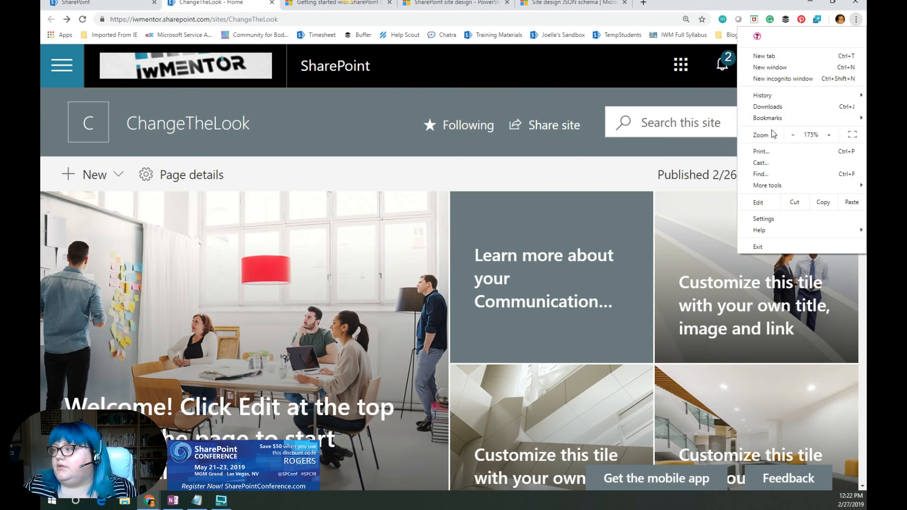
{"action": "left_click", "coordinate": [789, 136]}
{"action": "left_click", "coordinate": [789, 136]}
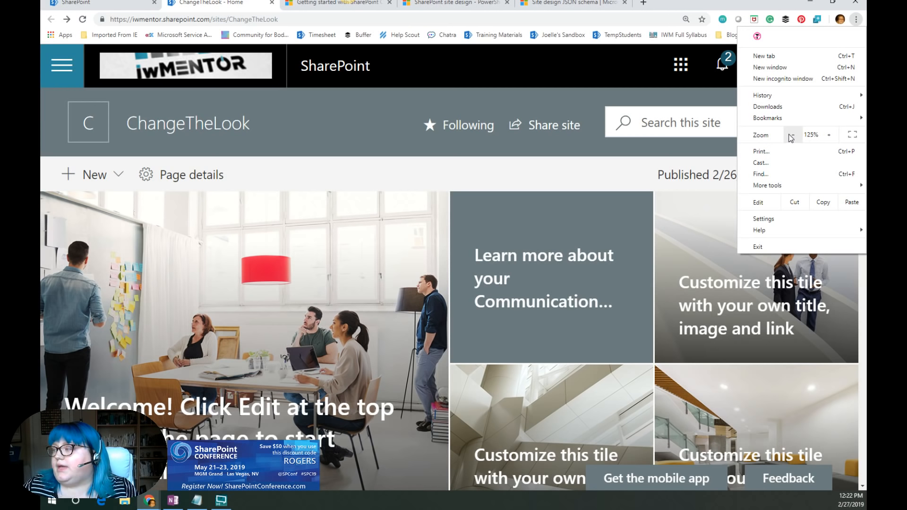
{"action": "left_click", "coordinate": [791, 137]}
{"action": "left_click", "coordinate": [791, 136]}
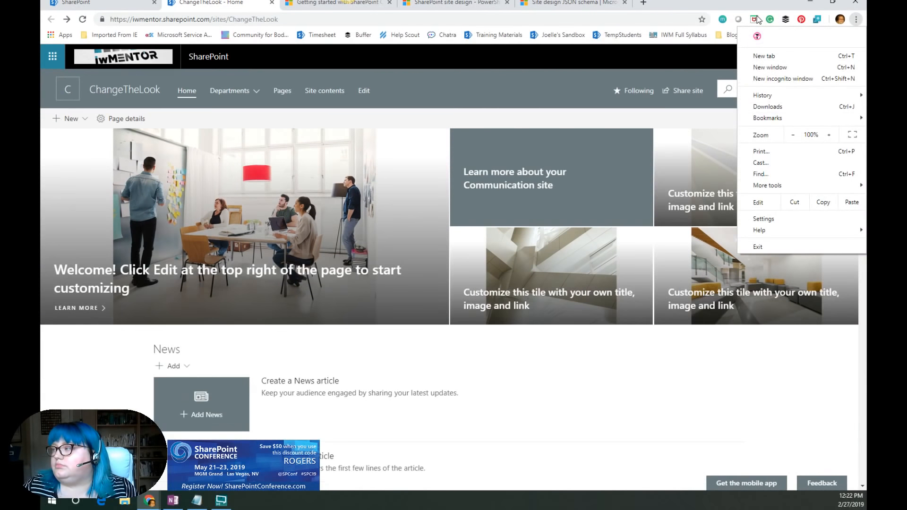
{"action": "left_click", "coordinate": [767, 3]}
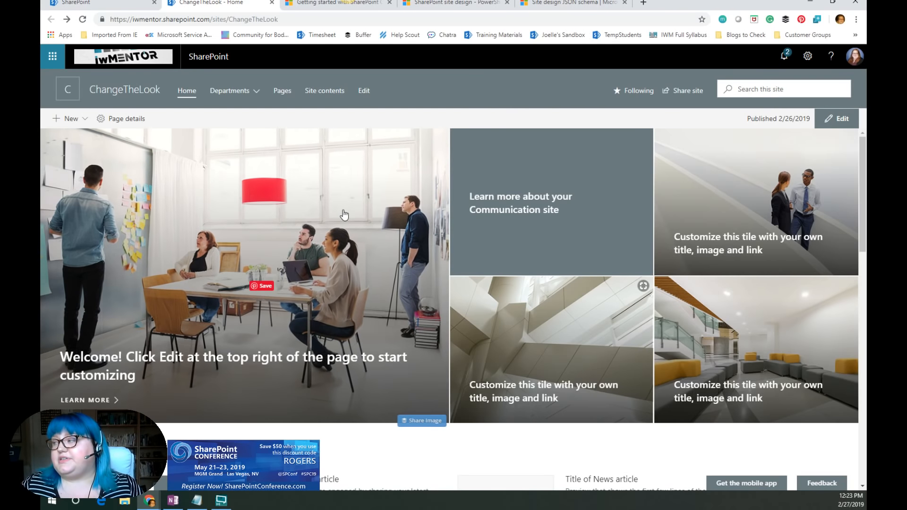
- Open the site settings menu to review the available SharePoint settings options
{"action": "left_click", "coordinate": [808, 57]}
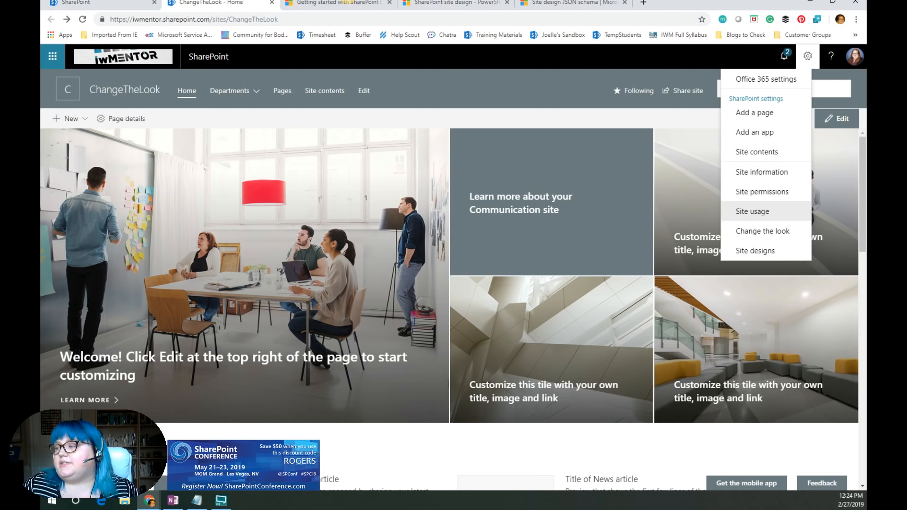
{"action": "left_click", "coordinate": [808, 55]}
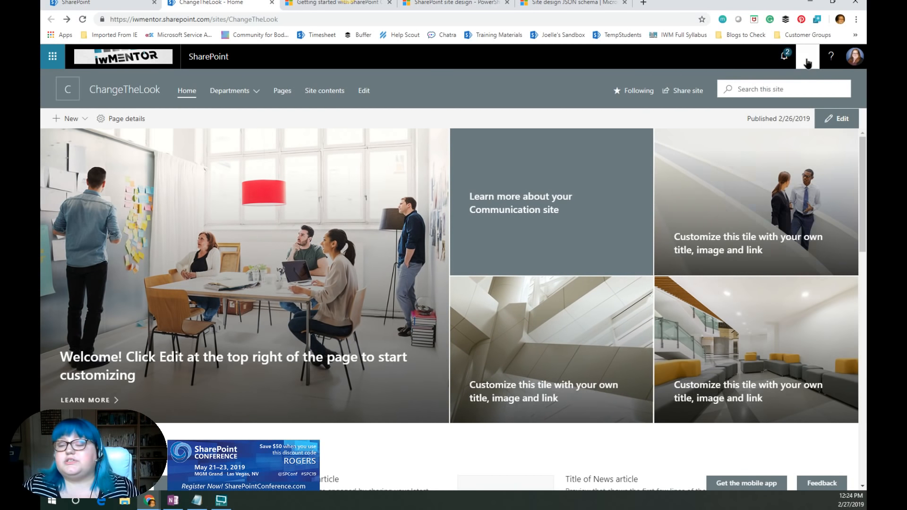
{"action": "left_click", "coordinate": [807, 56]}
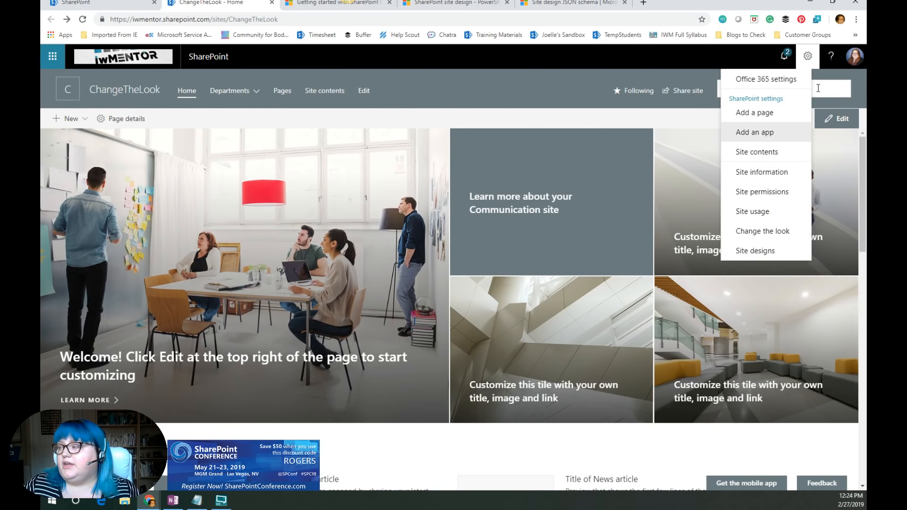
{"action": "left_click", "coordinate": [810, 60]}
{"action": "left_click", "coordinate": [810, 59]}
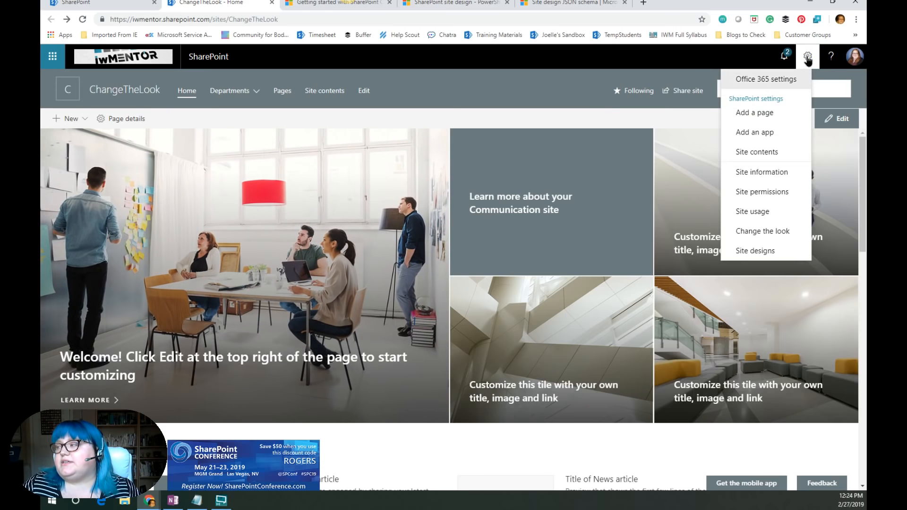
{"action": "left_click", "coordinate": [462, 95]}
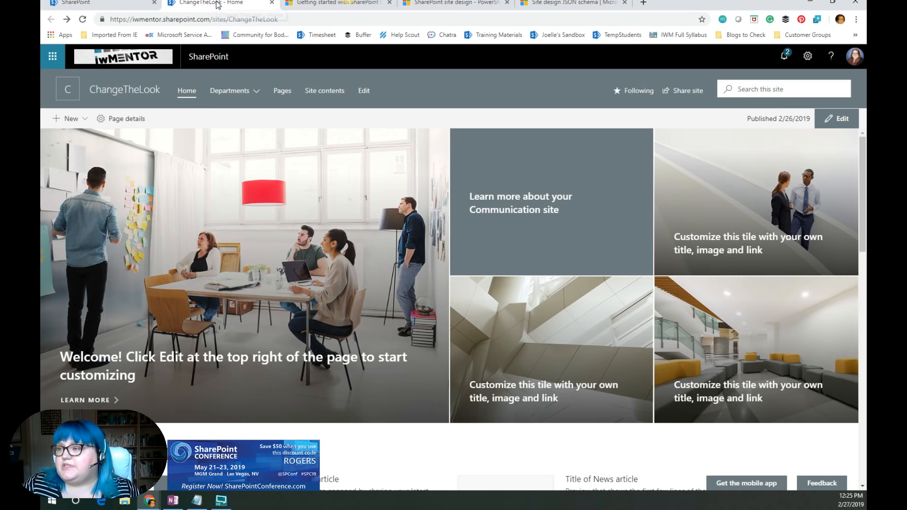
- Close the ChangeTheLook tab and switch to the SharePoint admin center's Create a site panel
{"action": "key", "text": "ctrl+w"}
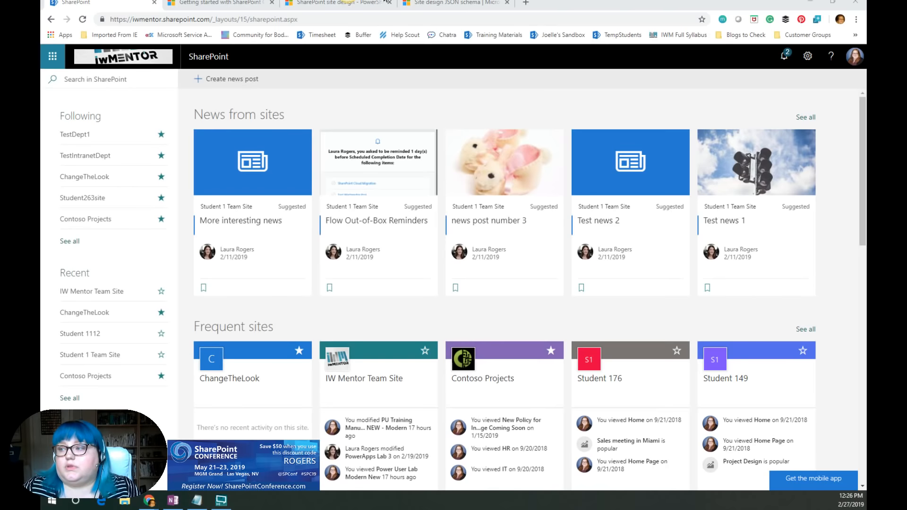
{"action": "left_click_drag", "start_coordinate": [193, 30], "coordinate": [379, 39]}
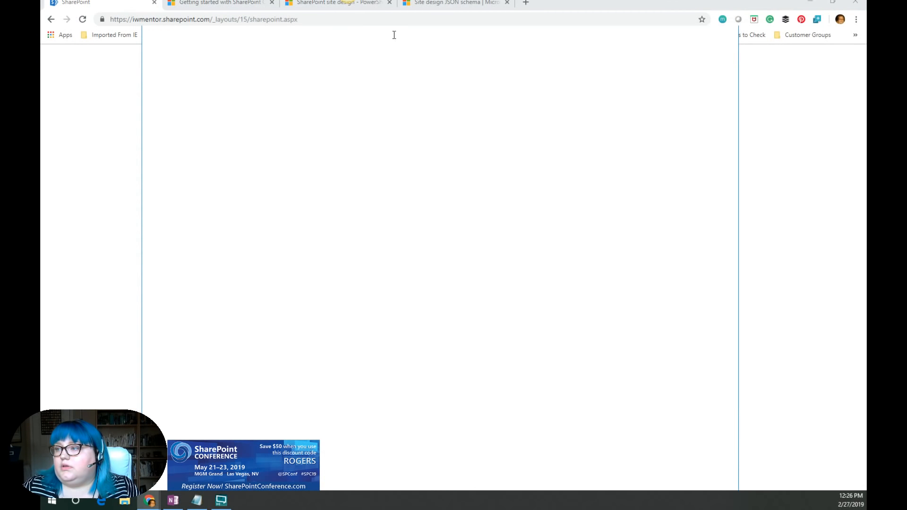
{"action": "double_click", "coordinate": [654, 35]}
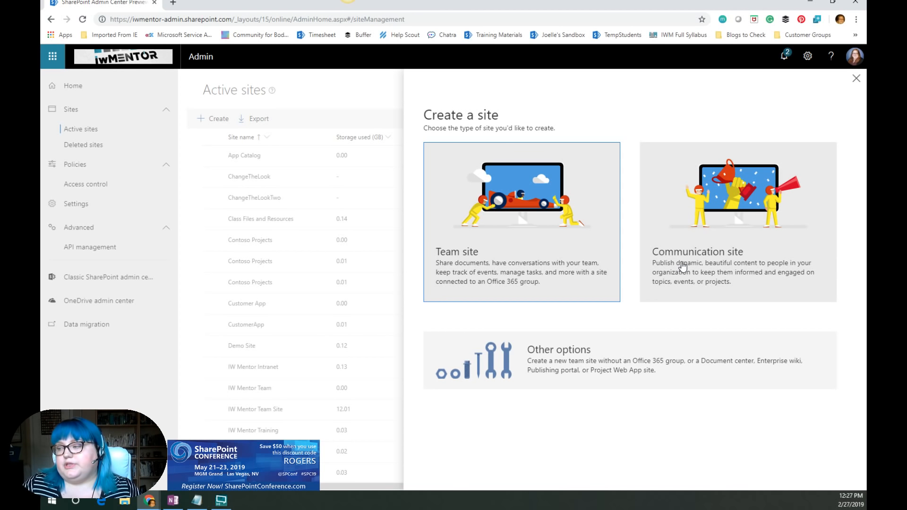
- Examine the design choices offered for team sites and communication sites in the Create a site panel
{"action": "left_click", "coordinate": [557, 222]}
{"action": "left_click", "coordinate": [612, 146]}
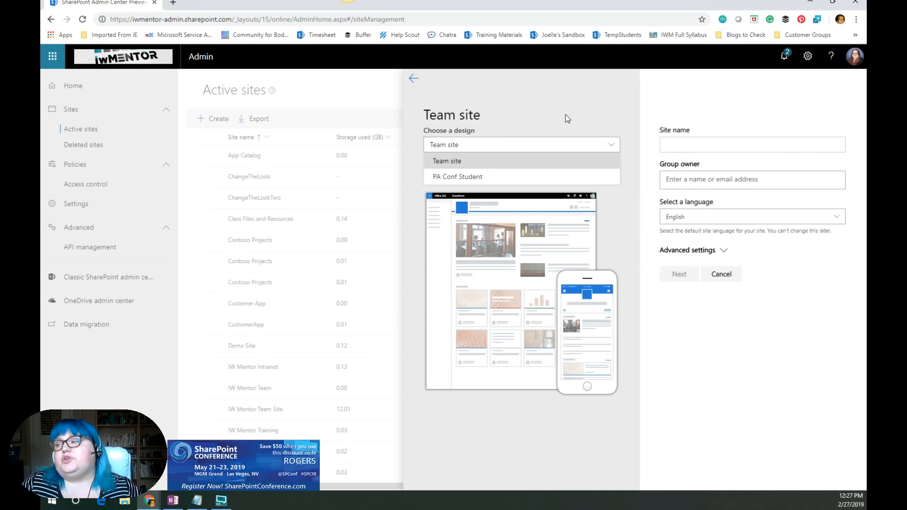
{"action": "left_click", "coordinate": [524, 116]}
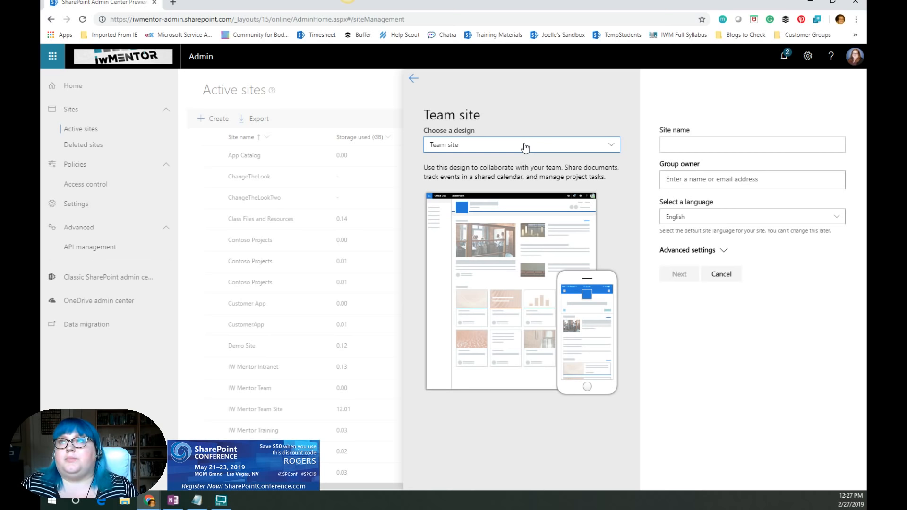
{"action": "left_click", "coordinate": [413, 79]}
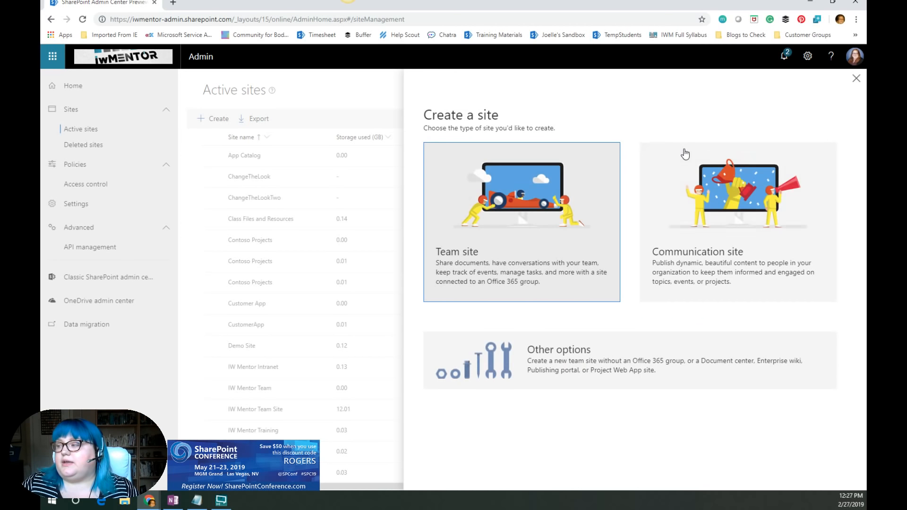
{"action": "left_click", "coordinate": [685, 155]}
{"action": "left_click", "coordinate": [490, 150]}
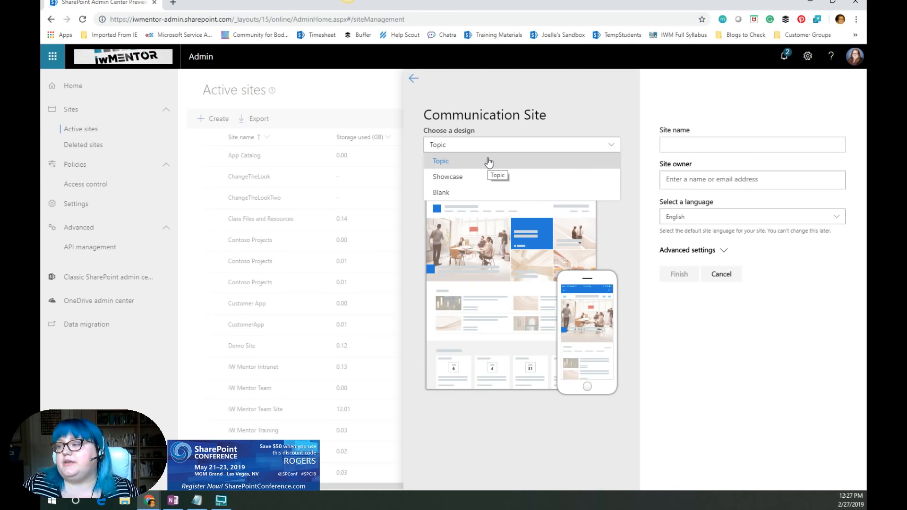
{"action": "left_click", "coordinate": [474, 177]}
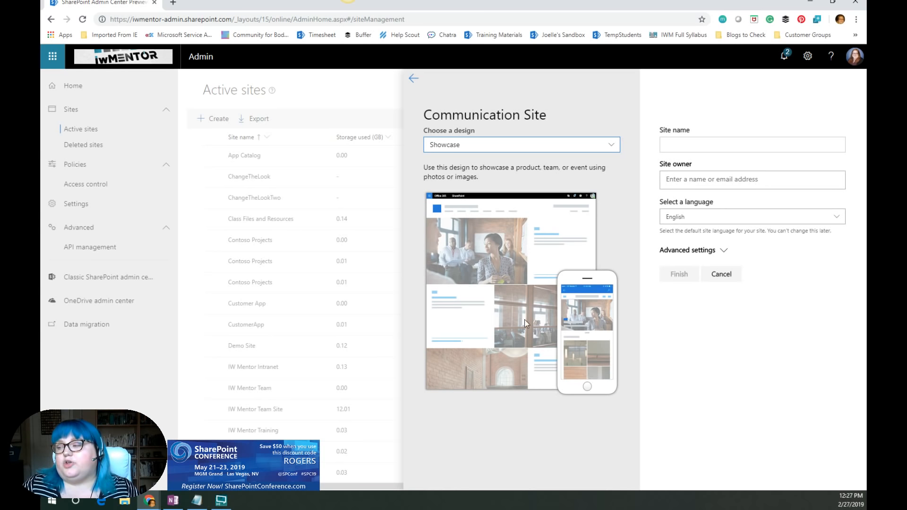
{"action": "left_click", "coordinate": [520, 150]}
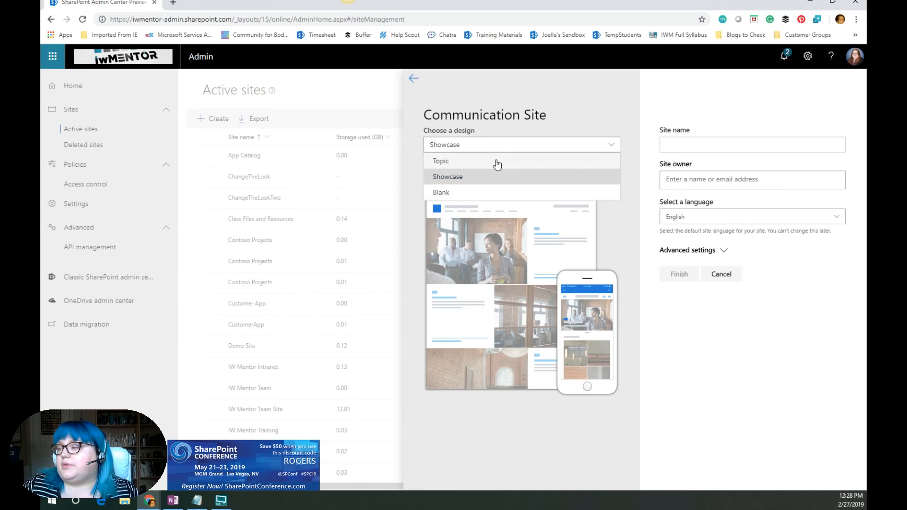
{"action": "left_click", "coordinate": [411, 78]}
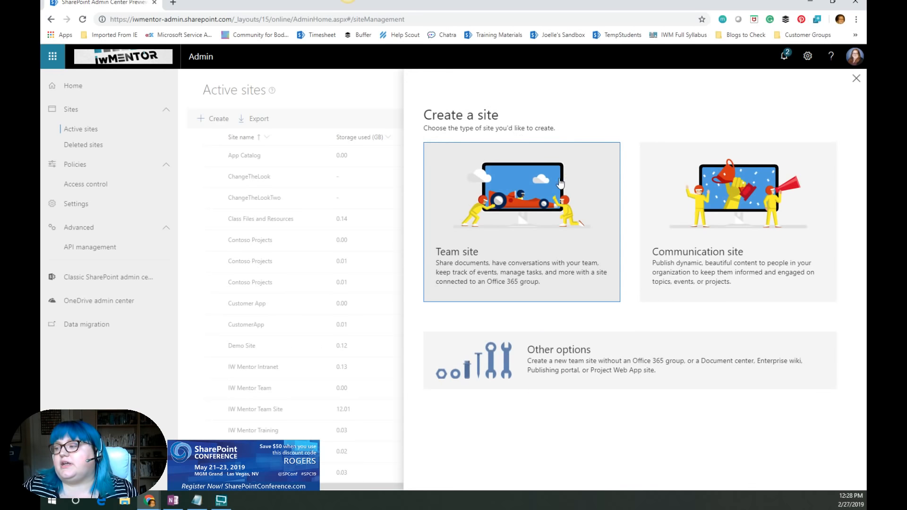
- Reopen the Team site option and its design list to review the available designs
{"action": "left_click", "coordinate": [522, 217]}
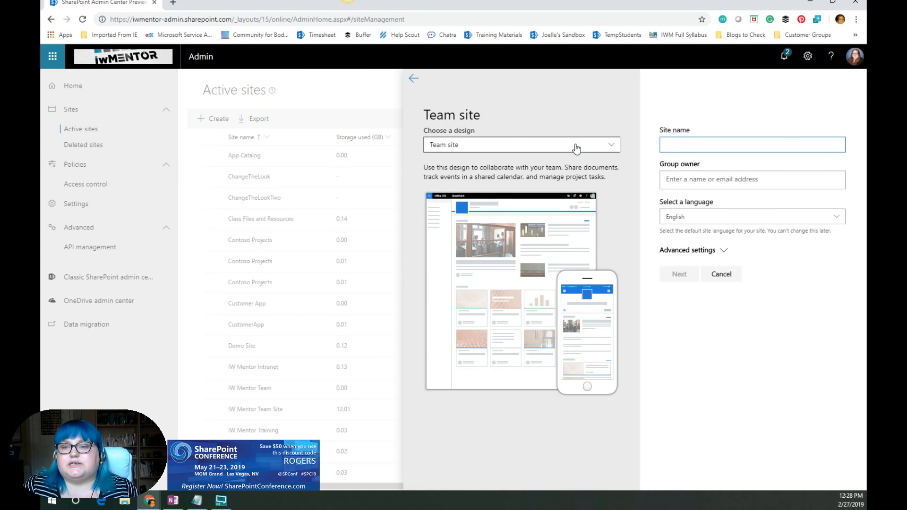
{"action": "left_click", "coordinate": [576, 148]}
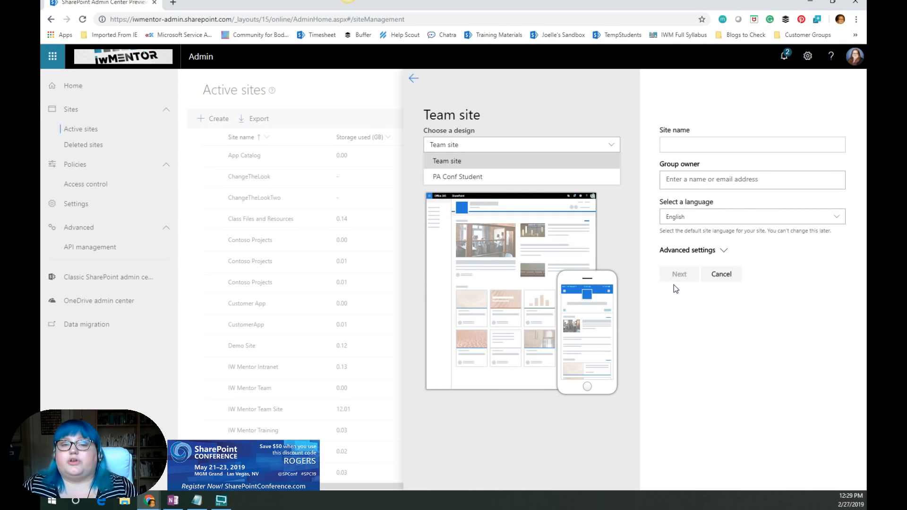
{"action": "key", "text": "alt+Tab"}
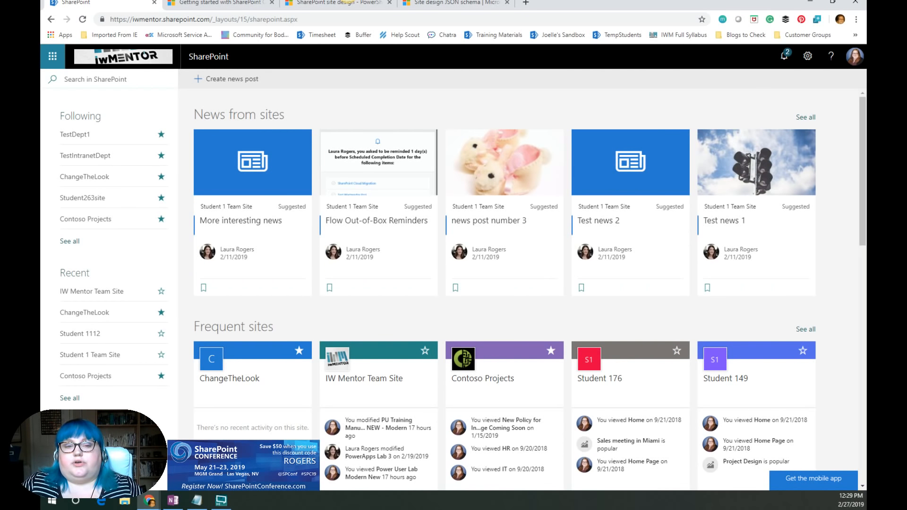
- Review the SharePoint Online Management Shell and Site design JSON schema documentation tabs
{"action": "left_click", "coordinate": [235, 4]}
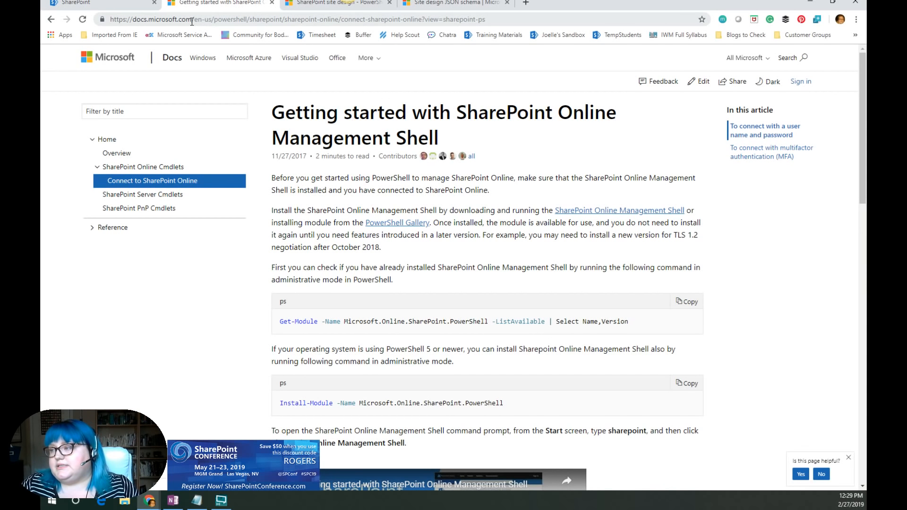
{"action": "left_click", "coordinate": [289, 20]}
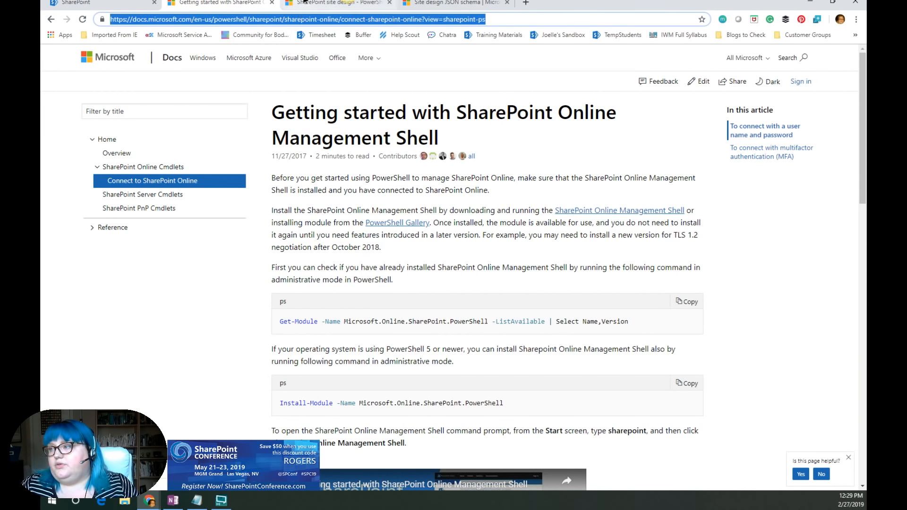
{"action": "left_click", "coordinate": [304, 3]}
{"action": "left_click", "coordinate": [460, 4]}
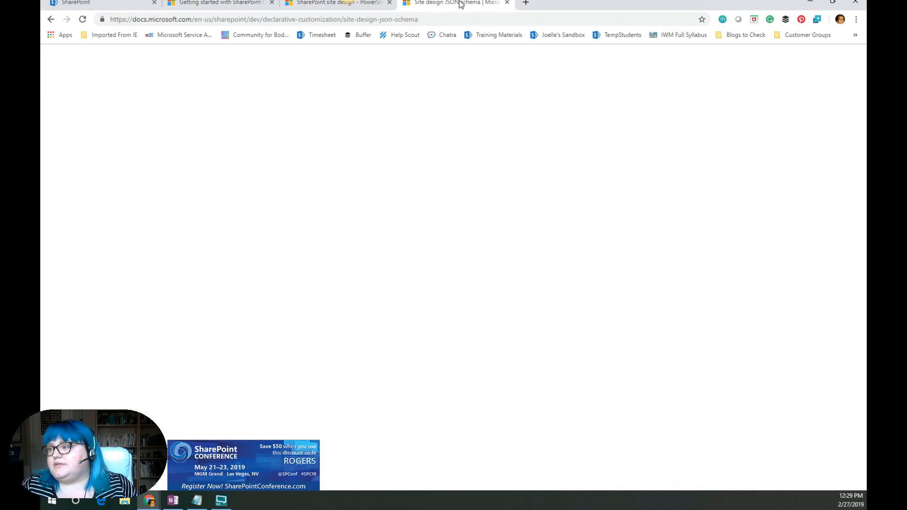
{"action": "left_click", "coordinate": [320, 19]}
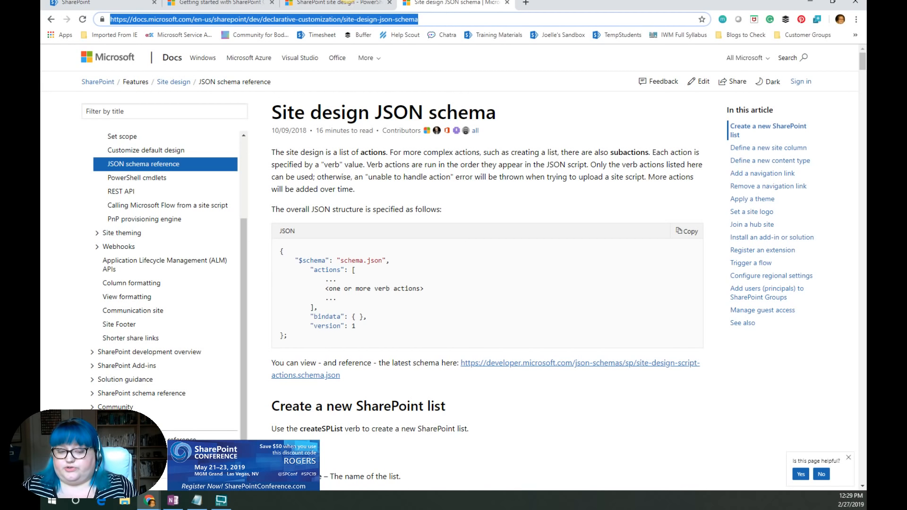
{"action": "key", "text": "alt+Tab"}
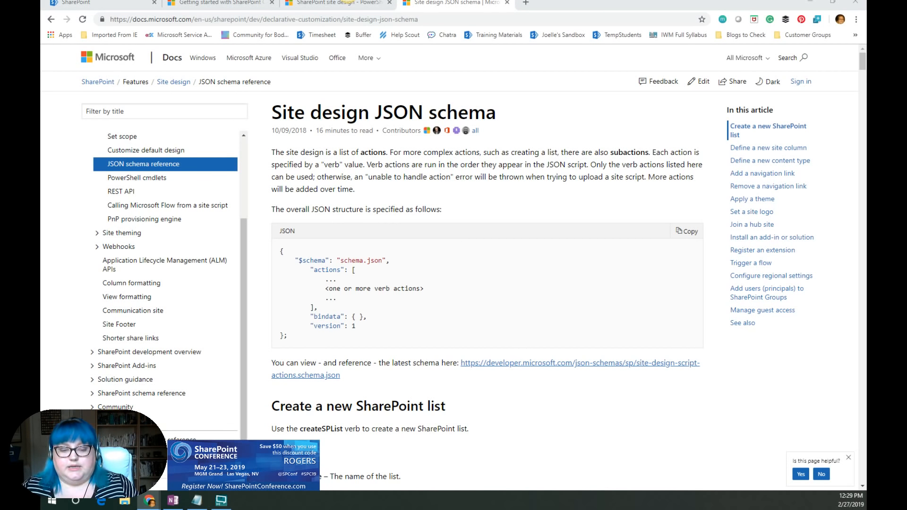
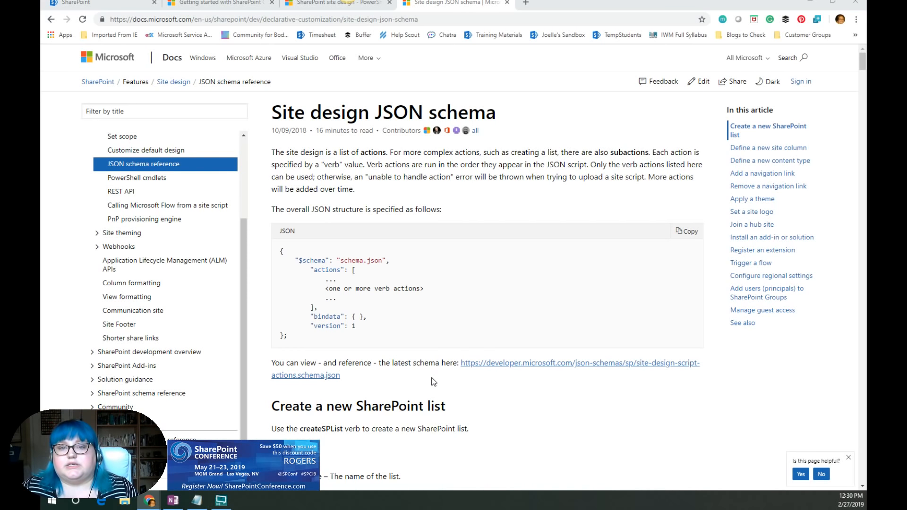
- Read the createSPList section of the Site design JSON schema page, including its list template type table
{"action": "scroll", "coordinate": [430, 373], "scroll_direction": "down", "scroll_amount": 4}
{"action": "scroll", "coordinate": [431, 375], "scroll_direction": "up", "scroll_amount": 5}
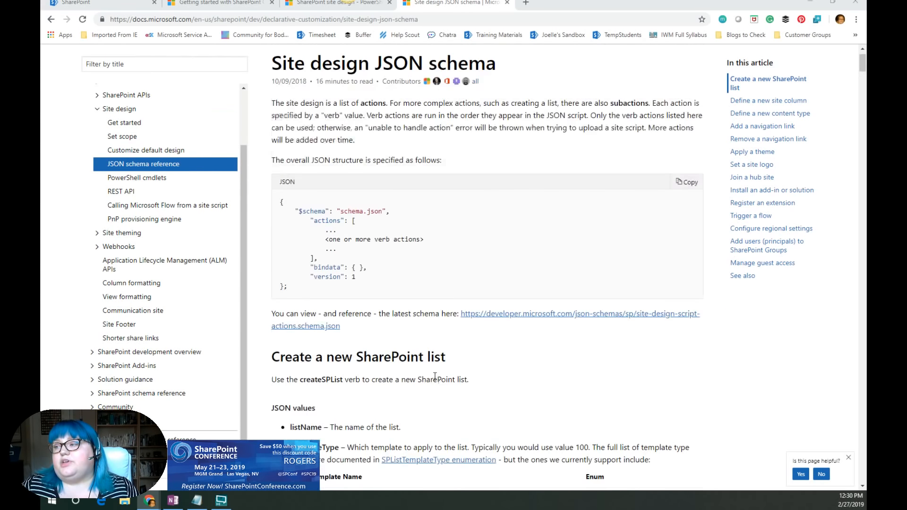
{"action": "scroll", "coordinate": [432, 372], "scroll_direction": "down", "scroll_amount": 9}
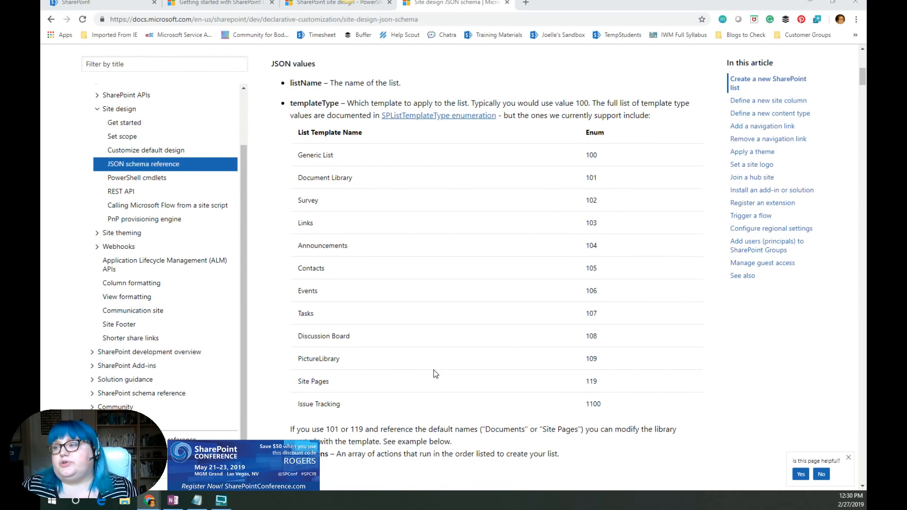
{"action": "scroll", "coordinate": [435, 374], "scroll_direction": "up", "scroll_amount": 2}
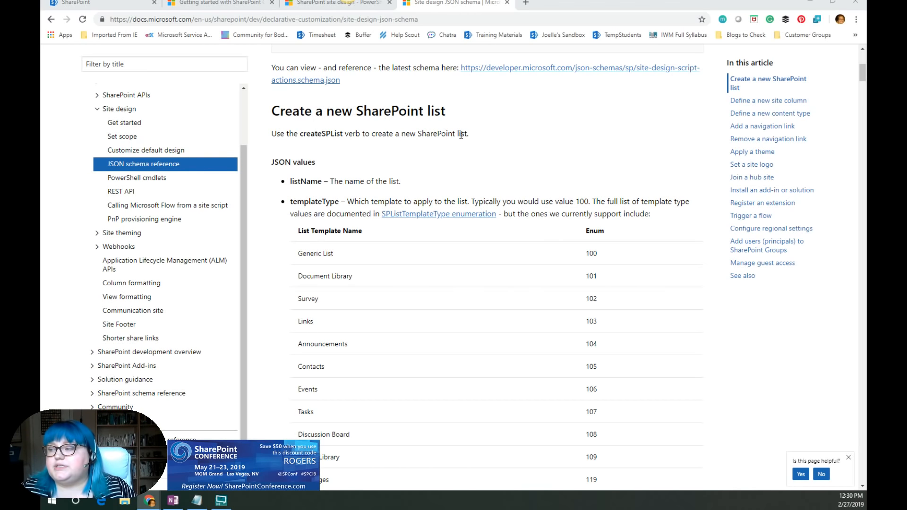
{"action": "scroll", "coordinate": [440, 161], "scroll_direction": "down", "scroll_amount": 2}
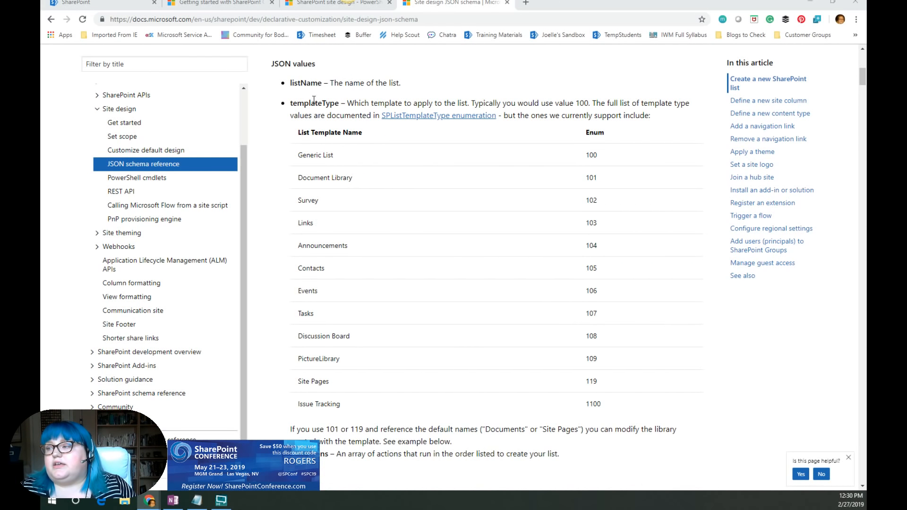
{"action": "scroll", "coordinate": [339, 240], "scroll_direction": "down", "scroll_amount": 5}
{"action": "scroll", "coordinate": [339, 240], "scroll_direction": "up", "scroll_amount": 2}
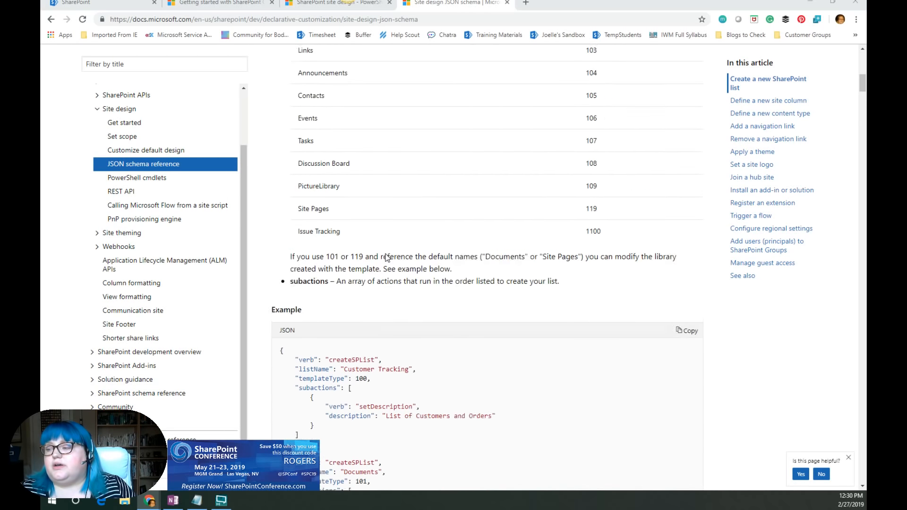
{"action": "scroll", "coordinate": [339, 240], "scroll_direction": "down", "scroll_amount": 3}
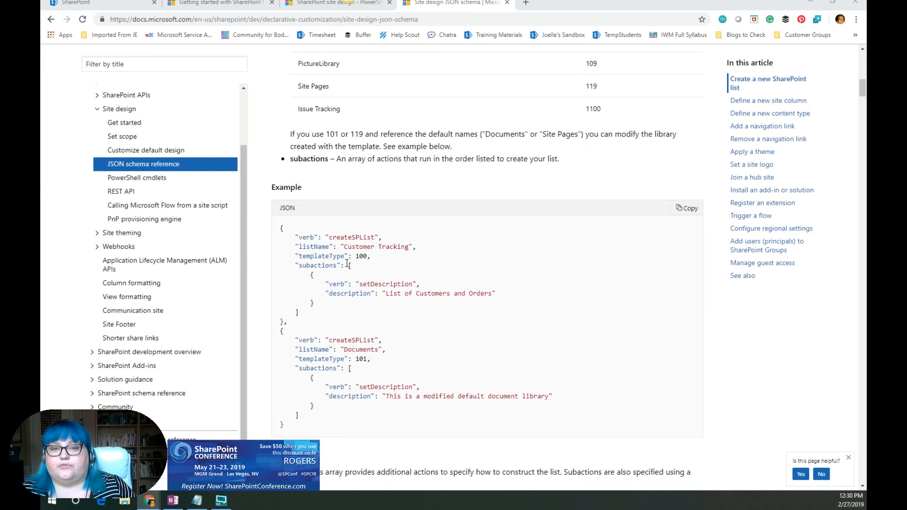
{"action": "scroll", "coordinate": [381, 271], "scroll_direction": "up", "scroll_amount": 8}
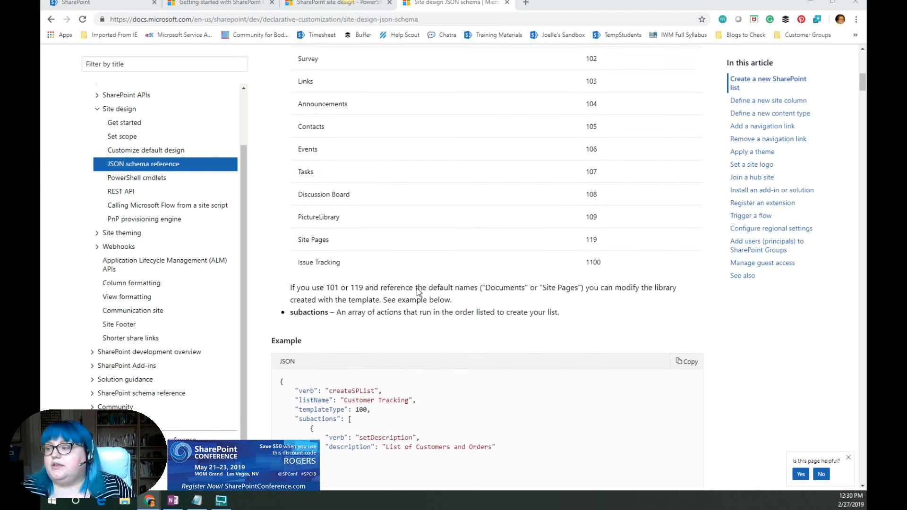
{"action": "scroll", "coordinate": [355, 268], "scroll_direction": "down", "scroll_amount": 1}
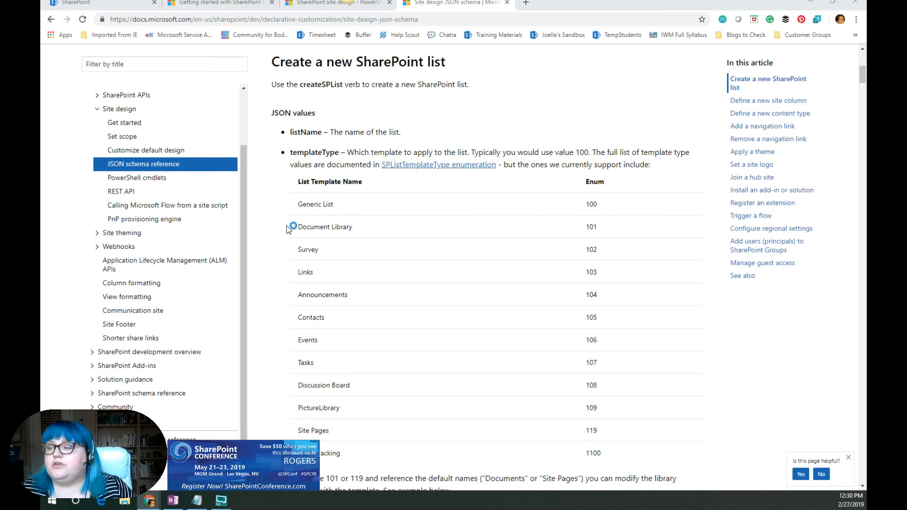
{"action": "scroll", "coordinate": [334, 267], "scroll_direction": "down", "scroll_amount": 1}
{"action": "scroll", "coordinate": [333, 265], "scroll_direction": "down", "scroll_amount": 1}
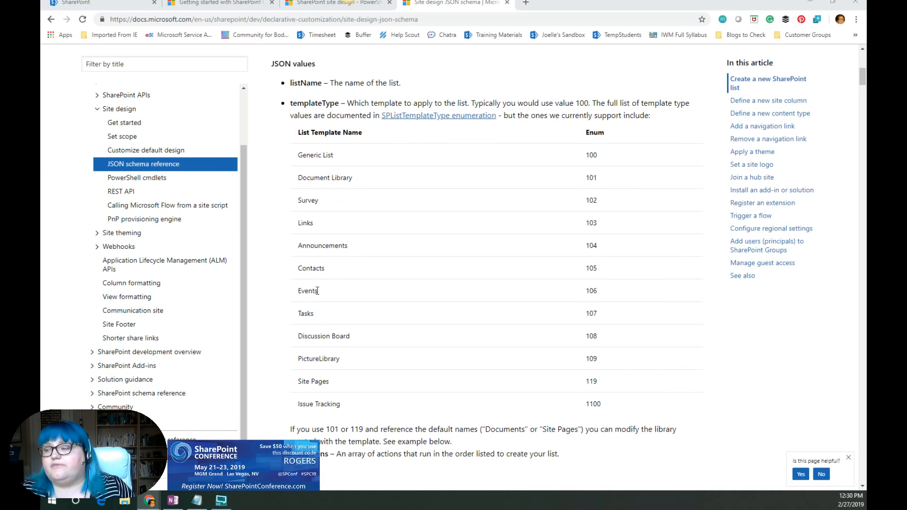
{"action": "scroll", "coordinate": [387, 288], "scroll_direction": "down", "scroll_amount": 7}
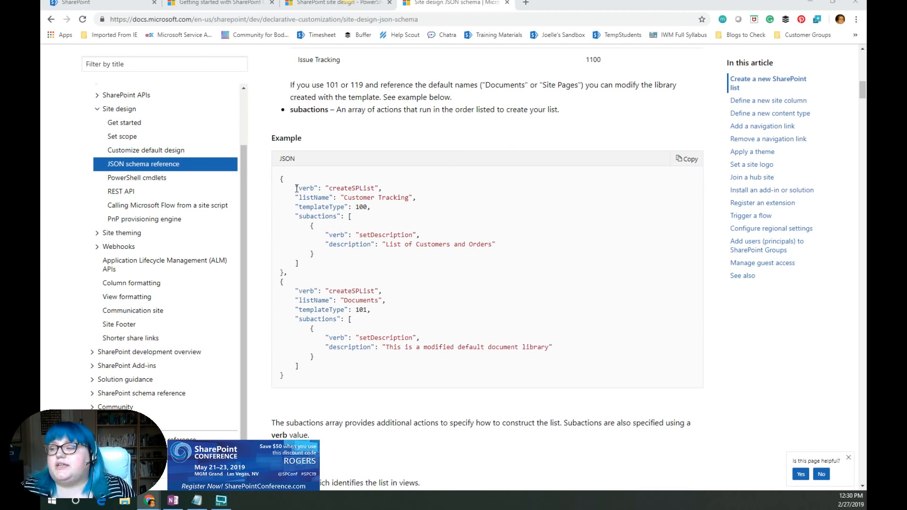
- Examine the createSPList example JSON, highlighting its opening properties and the templateType value
{"action": "left_click_drag", "start_coordinate": [296, 188], "coordinate": [378, 225]}
{"action": "scroll", "coordinate": [377, 222], "scroll_direction": "up", "scroll_amount": 13}
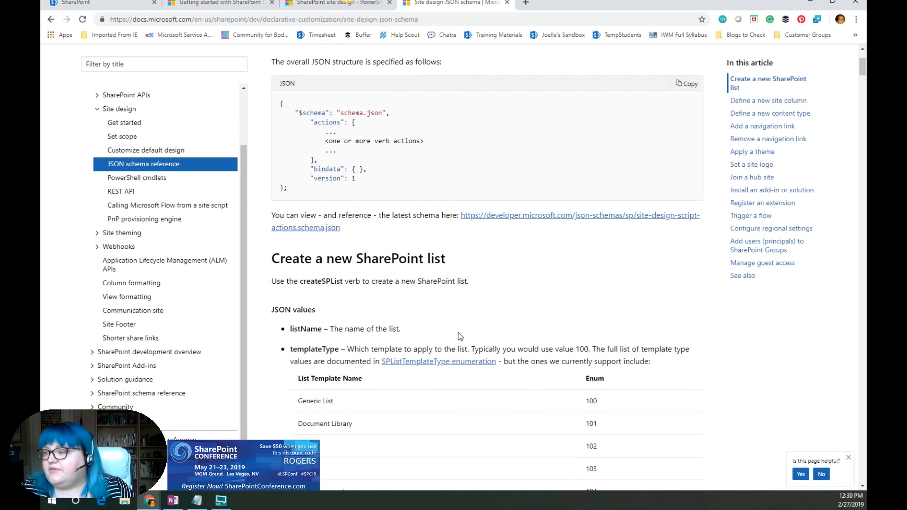
{"action": "scroll", "coordinate": [457, 319], "scroll_direction": "up", "scroll_amount": 3}
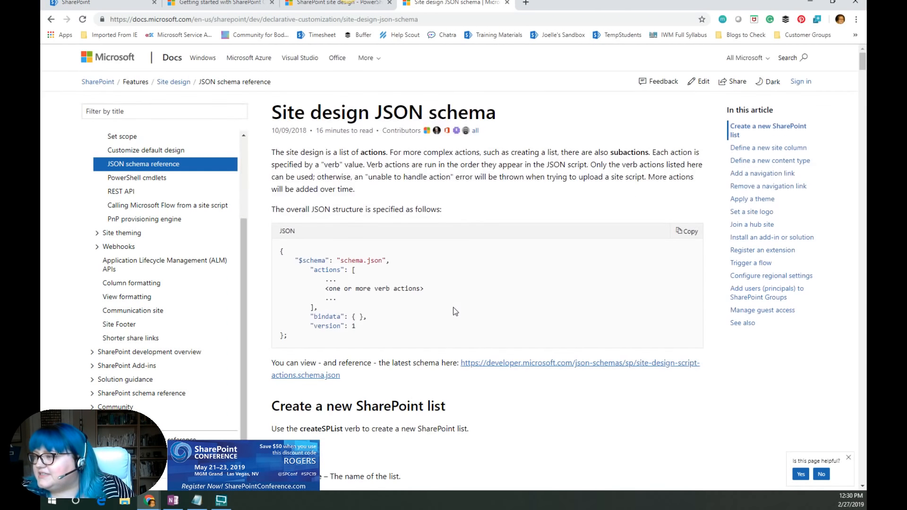
{"action": "scroll", "coordinate": [432, 287], "scroll_direction": "down", "scroll_amount": 1}
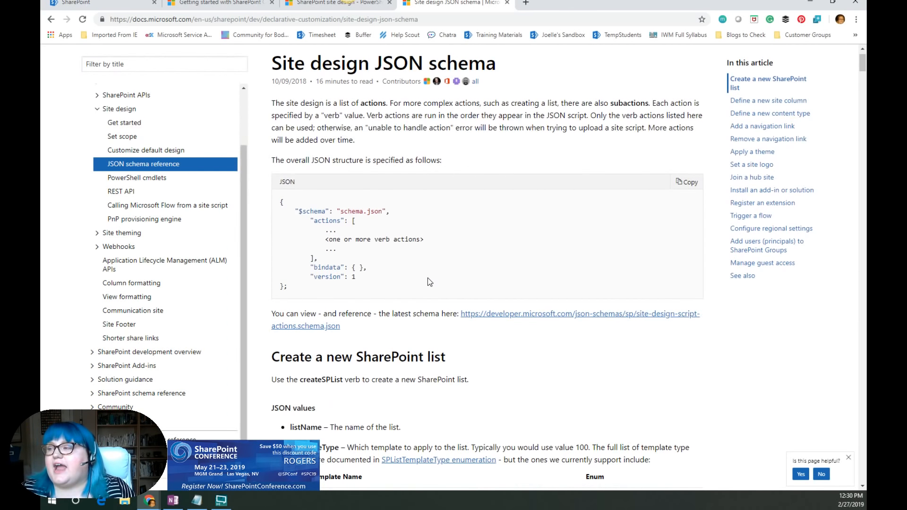
{"action": "scroll", "coordinate": [449, 290], "scroll_direction": "down", "scroll_amount": 17}
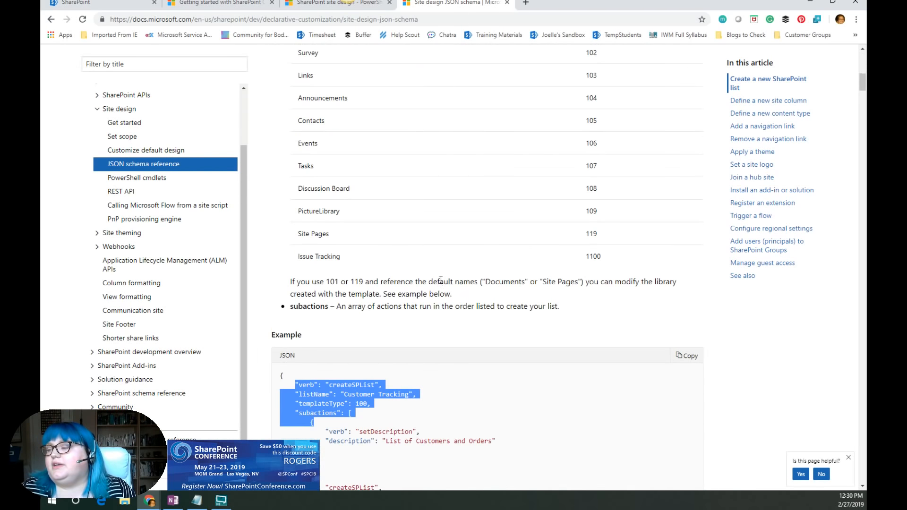
{"action": "left_click", "coordinate": [376, 236]}
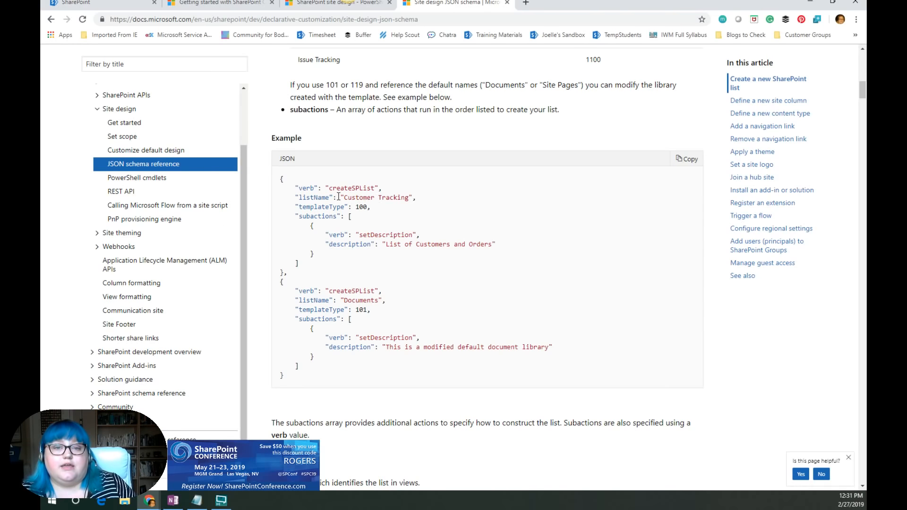
{"action": "left_click_drag", "start_coordinate": [355, 207], "coordinate": [372, 207]}
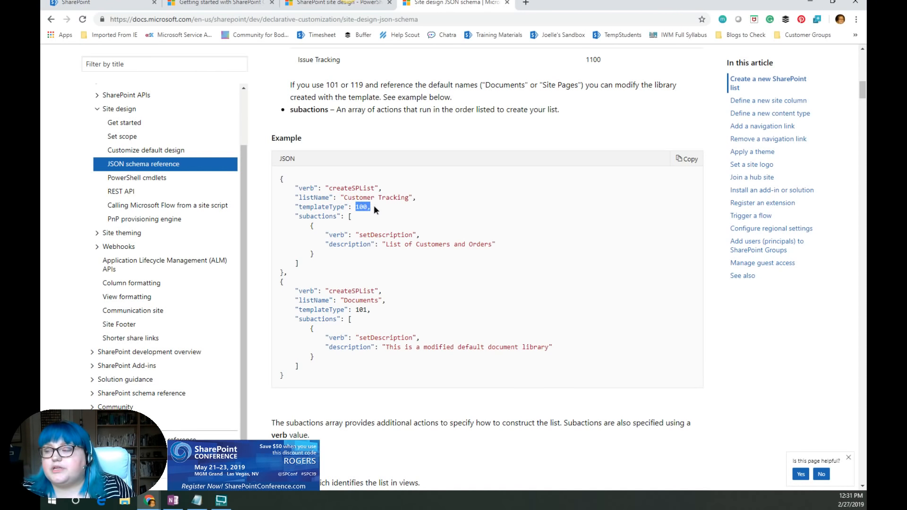
{"action": "scroll", "coordinate": [428, 223], "scroll_direction": "up", "scroll_amount": 9}
{"action": "scroll", "coordinate": [449, 257], "scroll_direction": "down", "scroll_amount": 9}
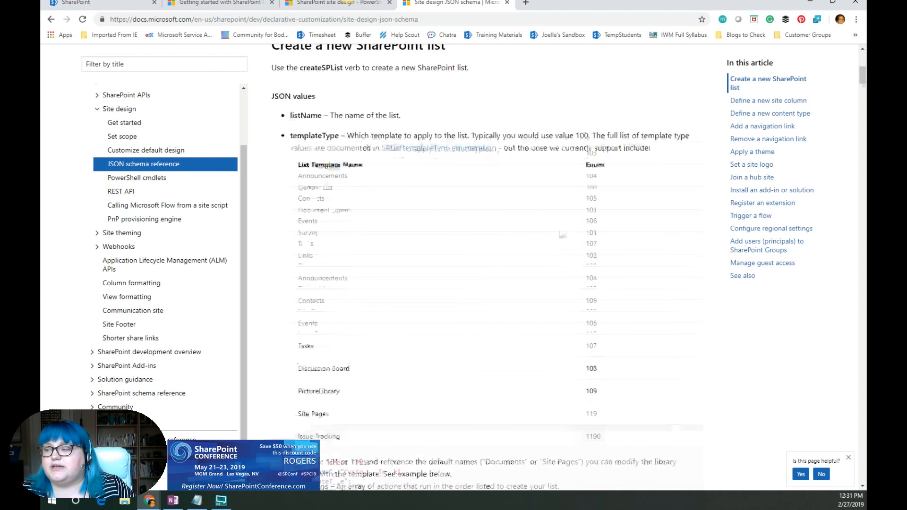
{"action": "scroll", "coordinate": [448, 258], "scroll_direction": "down", "scroll_amount": 1}
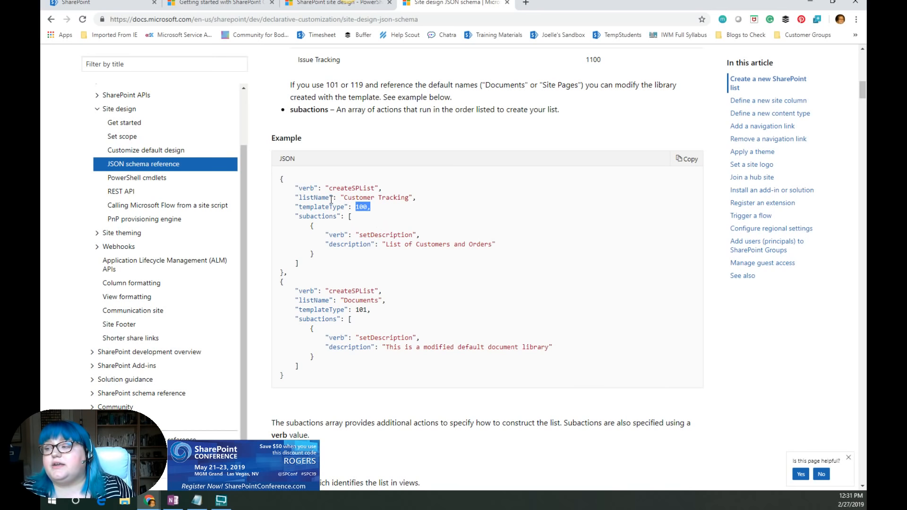
{"action": "left_click", "coordinate": [334, 196]}
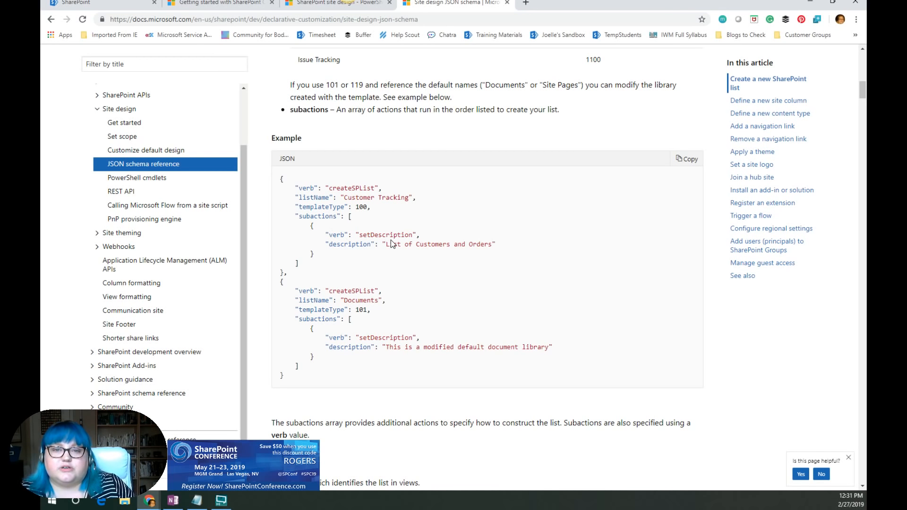
- Read the setTitle, setDescription and addSPField subaction entries and highlight the addSPField example properties
{"action": "scroll", "coordinate": [389, 284], "scroll_direction": "down", "scroll_amount": 4}
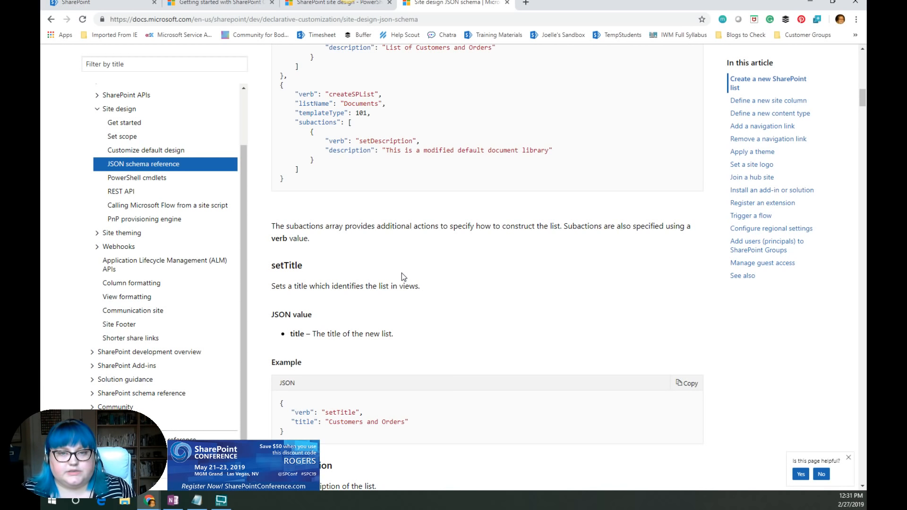
{"action": "scroll", "coordinate": [391, 276], "scroll_direction": "down", "scroll_amount": 3}
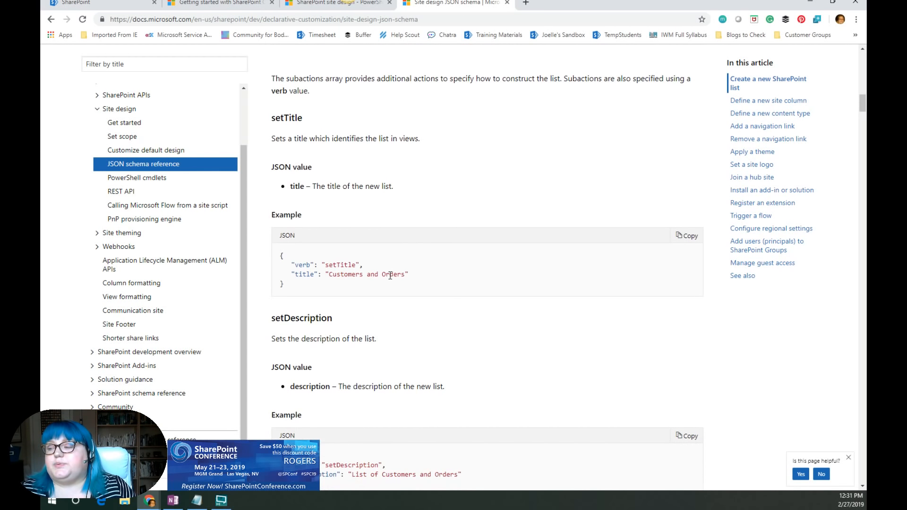
{"action": "scroll", "coordinate": [390, 275], "scroll_direction": "down", "scroll_amount": 3}
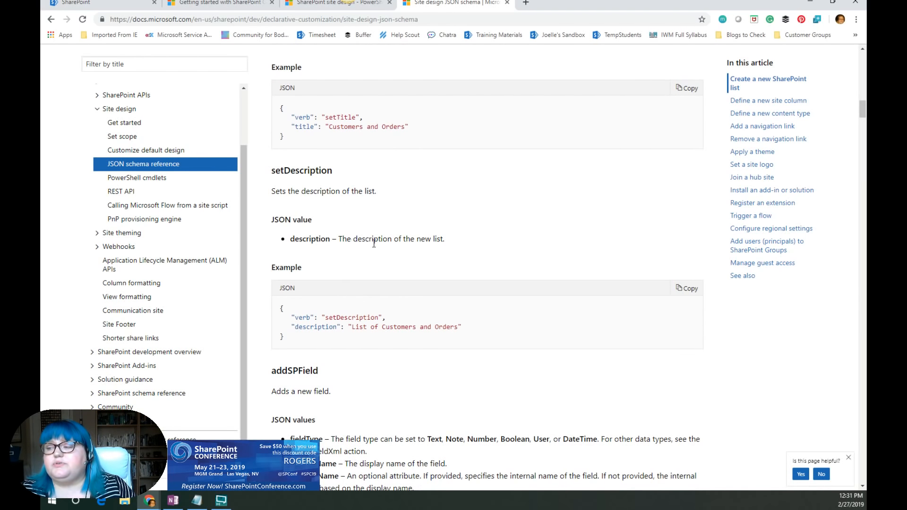
{"action": "scroll", "coordinate": [378, 243], "scroll_direction": "down", "scroll_amount": 3}
{"action": "scroll", "coordinate": [333, 257], "scroll_direction": "down", "scroll_amount": 3}
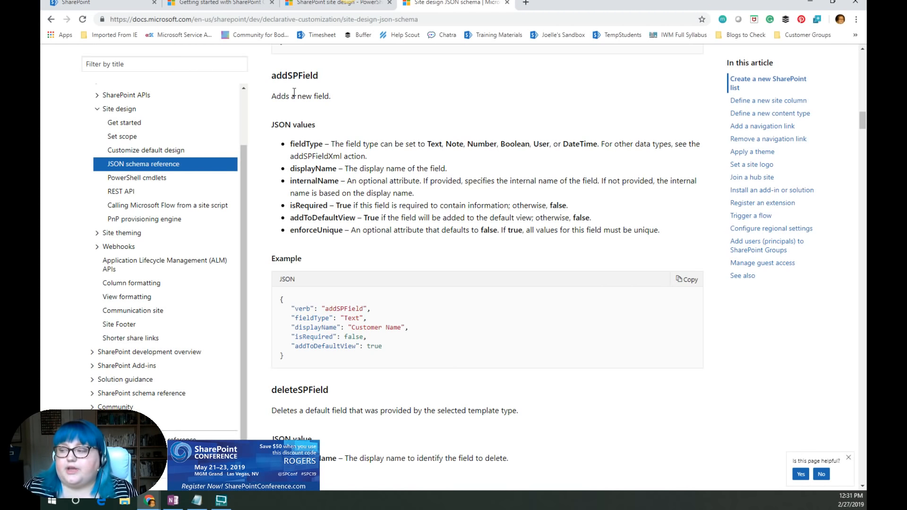
{"action": "scroll", "coordinate": [364, 201], "scroll_direction": "down", "scroll_amount": 1}
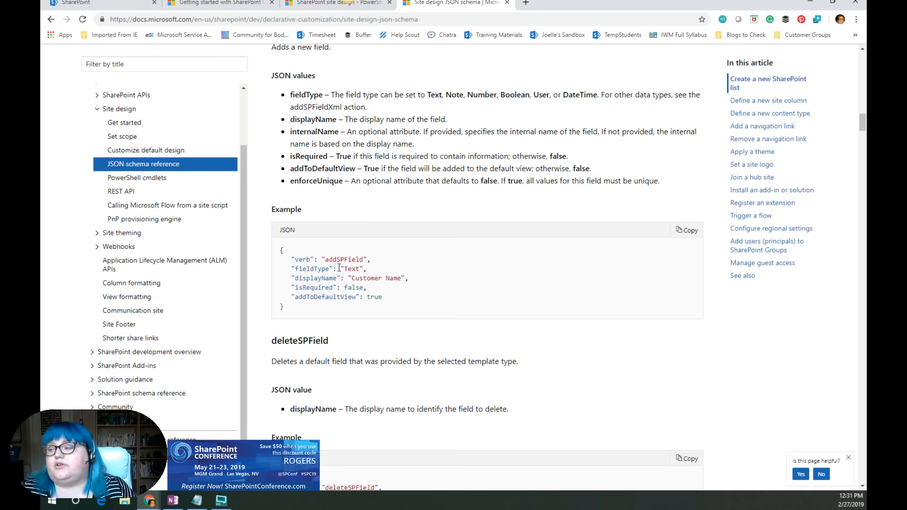
{"action": "scroll", "coordinate": [339, 269], "scroll_direction": "down", "scroll_amount": 1}
{"action": "scroll", "coordinate": [339, 270], "scroll_direction": "up", "scroll_amount": 1}
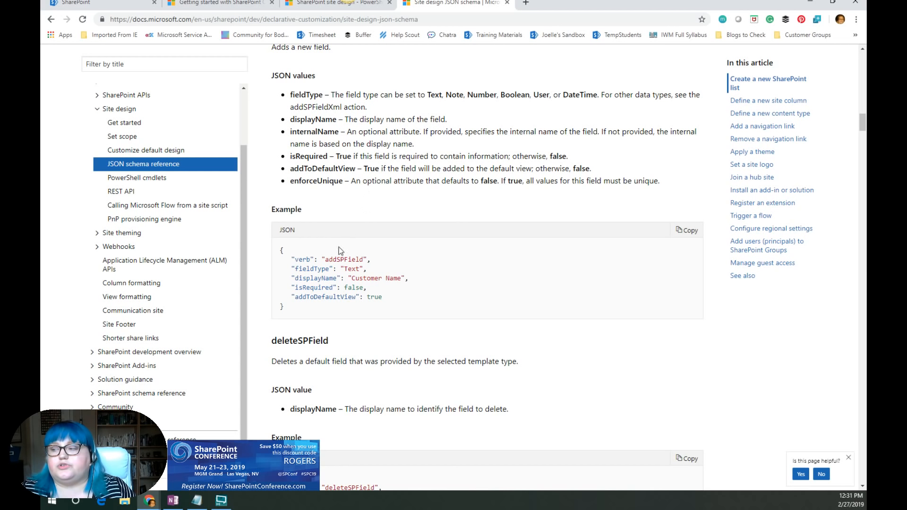
{"action": "left_click_drag", "start_coordinate": [384, 298], "coordinate": [298, 269]}
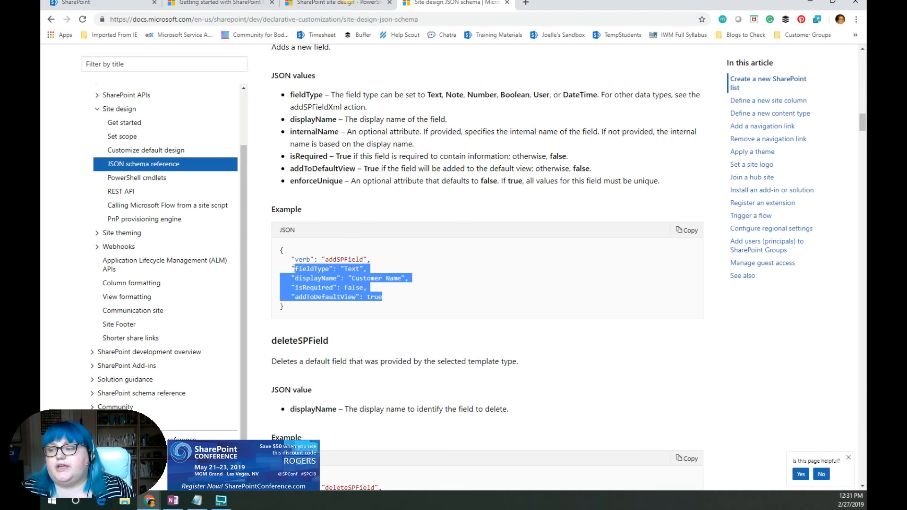
{"action": "left_click", "coordinate": [471, 267]}
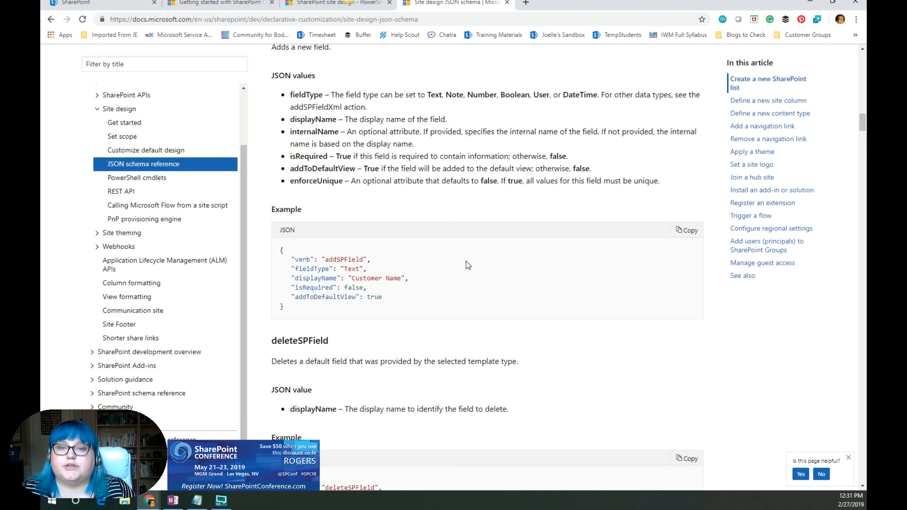
- Review the deleteSPField, addSPFieldXml and addSPLookupFieldXml entries, highlighting the last two headings
{"action": "scroll", "coordinate": [471, 263], "scroll_direction": "down", "scroll_amount": 3}
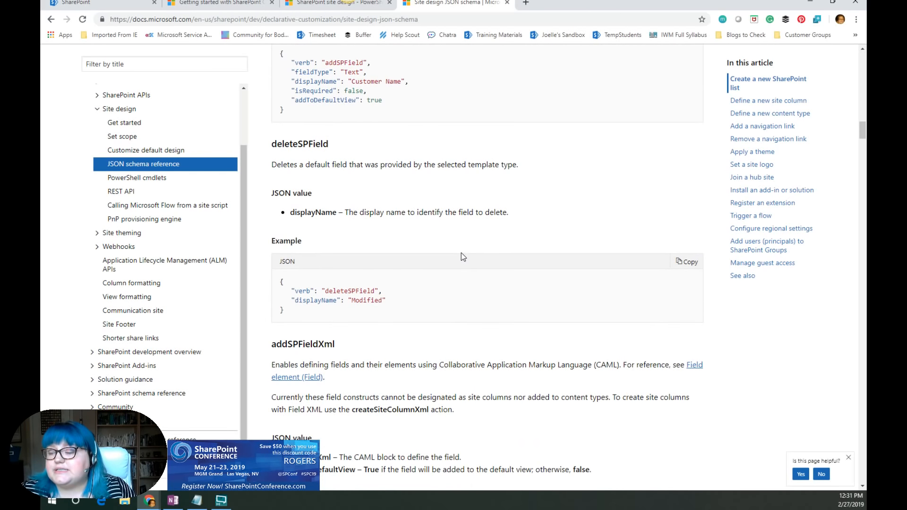
{"action": "scroll", "coordinate": [461, 254], "scroll_direction": "down", "scroll_amount": 8}
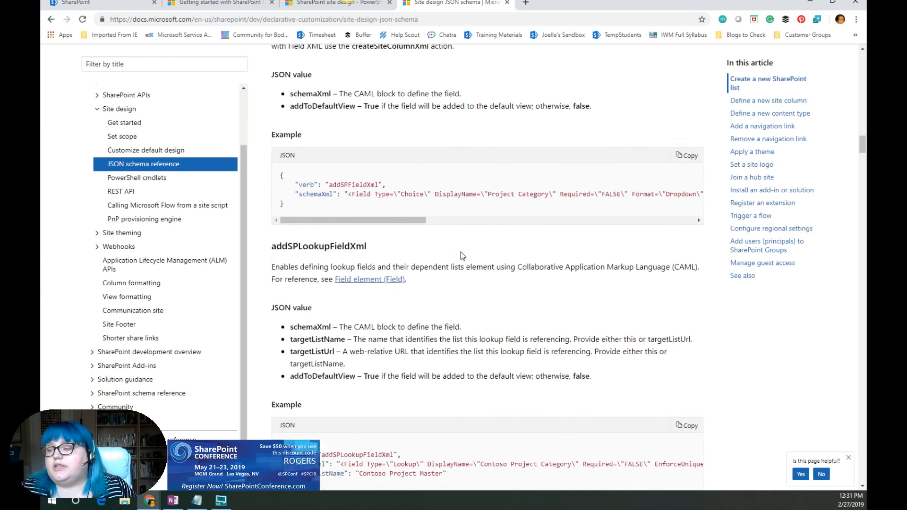
{"action": "scroll", "coordinate": [461, 251], "scroll_direction": "up", "scroll_amount": 5}
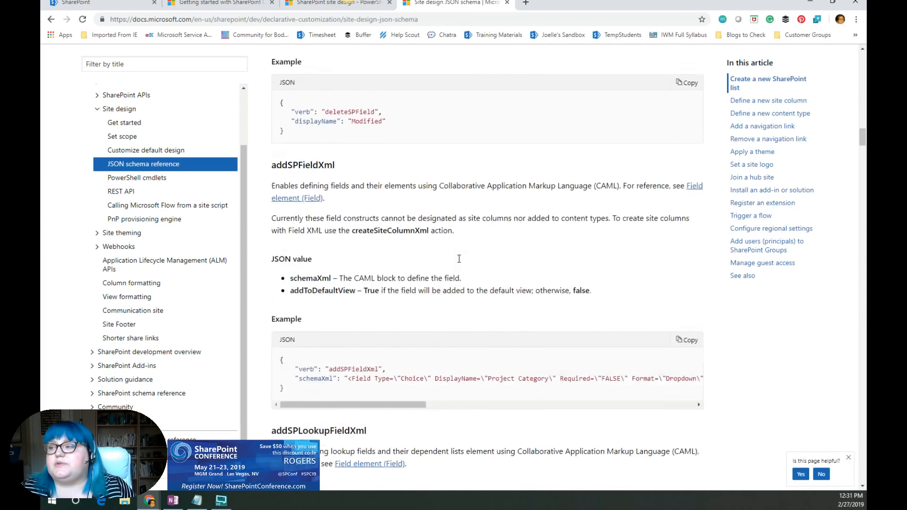
{"action": "scroll", "coordinate": [459, 259], "scroll_direction": "up", "scroll_amount": 1}
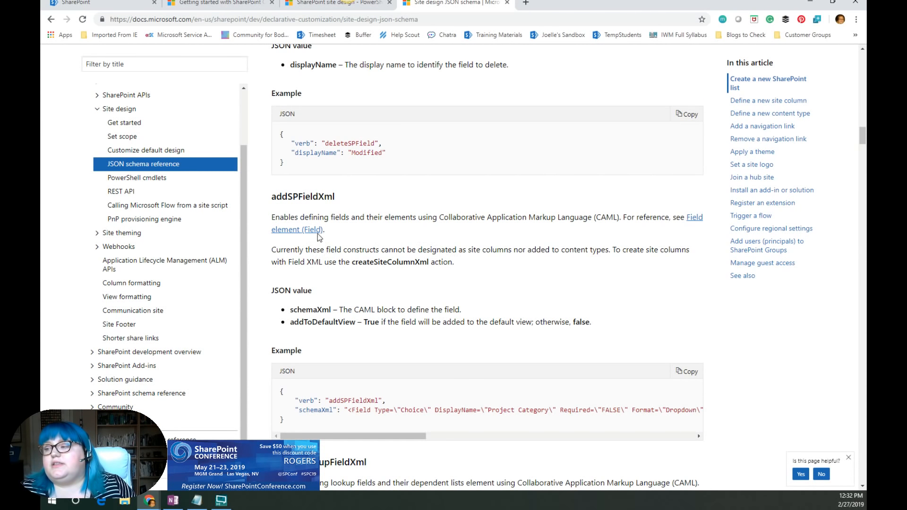
{"action": "left_click_drag", "start_coordinate": [271, 196], "coordinate": [335, 197]}
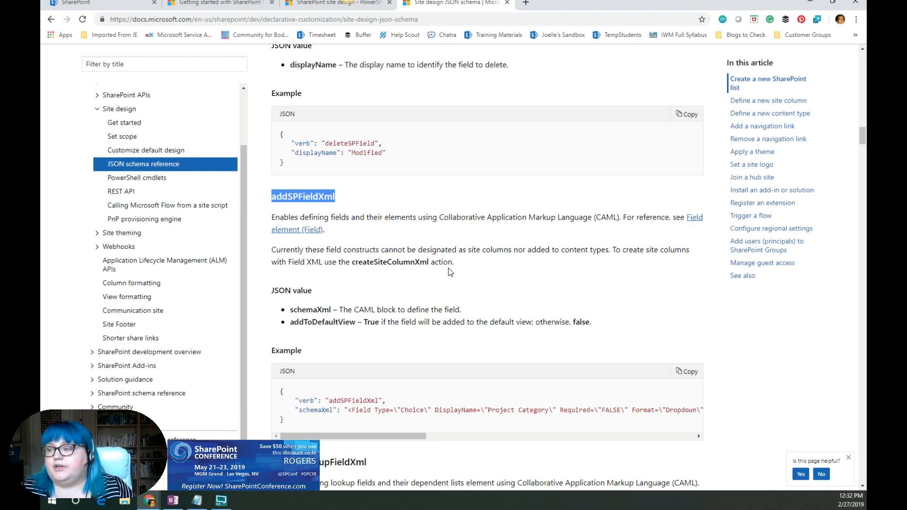
{"action": "scroll", "coordinate": [449, 268], "scroll_direction": "down", "scroll_amount": 1}
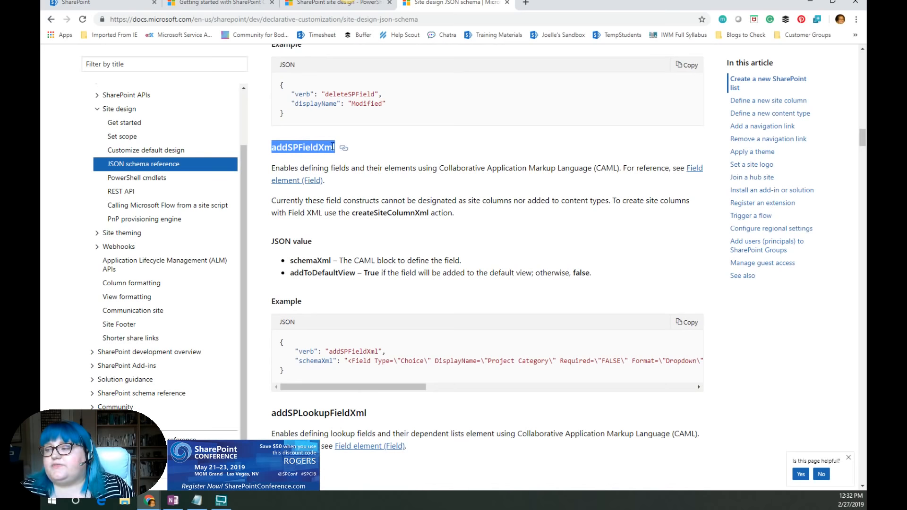
{"action": "scroll", "coordinate": [413, 245], "scroll_direction": "down", "scroll_amount": 4}
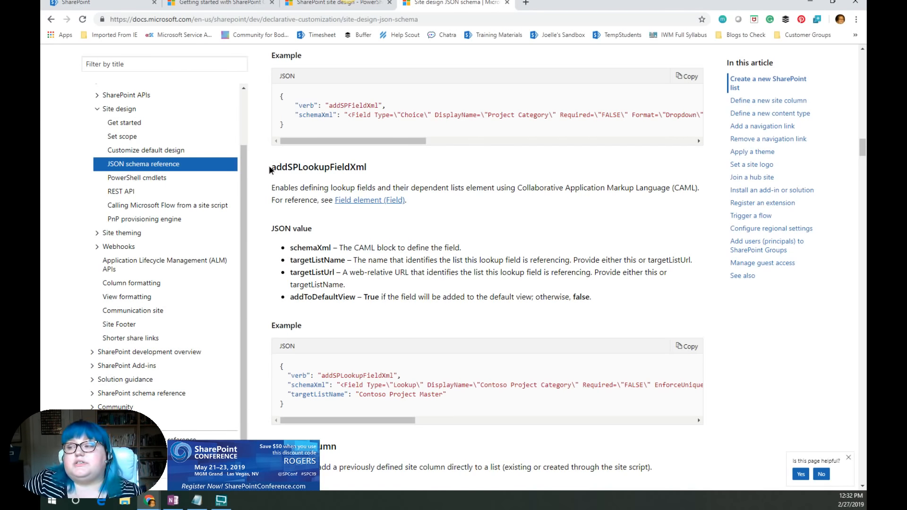
{"action": "left_click_drag", "start_coordinate": [271, 168], "coordinate": [368, 168]}
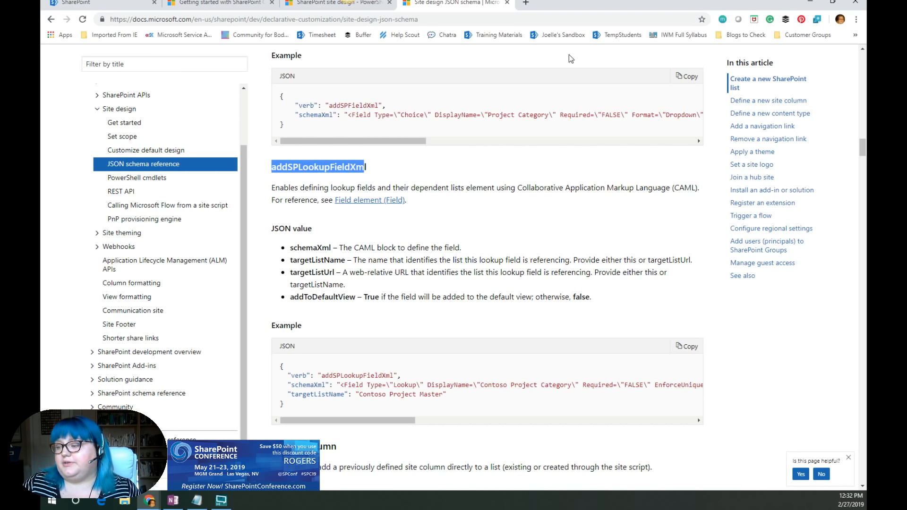
- Scroll through the addSiteColumn, addSPView, removeSPView, addContentType and setSPFieldCustomFormatter subaction entries and their examples
{"action": "scroll", "coordinate": [470, 203], "scroll_direction": "down", "scroll_amount": 4}
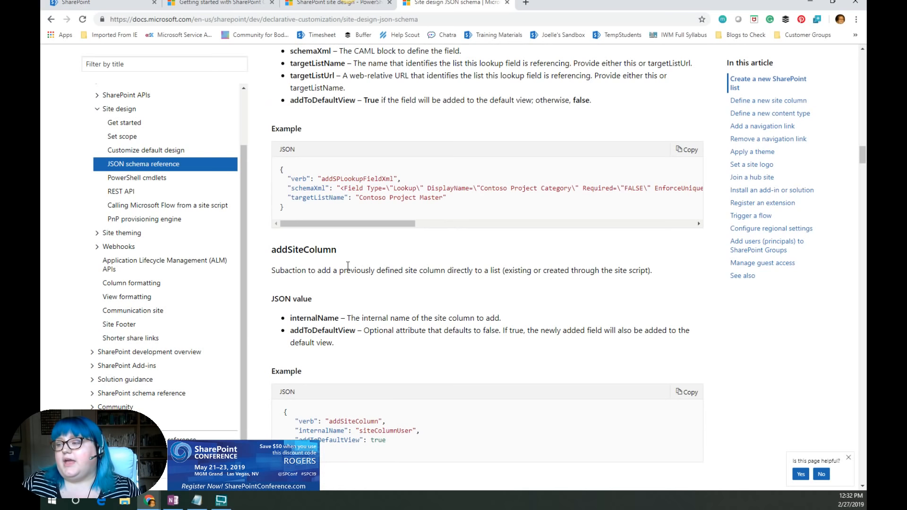
{"action": "scroll", "coordinate": [463, 251], "scroll_direction": "down", "scroll_amount": 4}
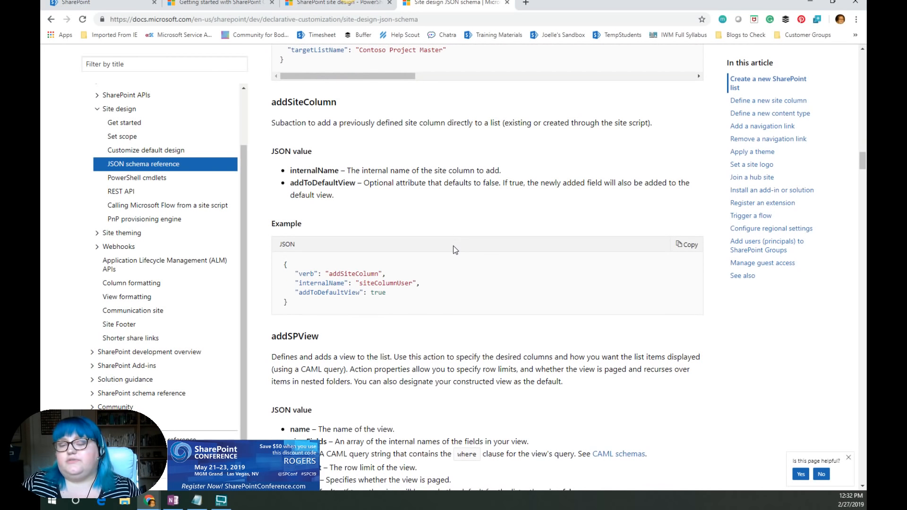
{"action": "scroll", "coordinate": [449, 245], "scroll_direction": "down", "scroll_amount": 2}
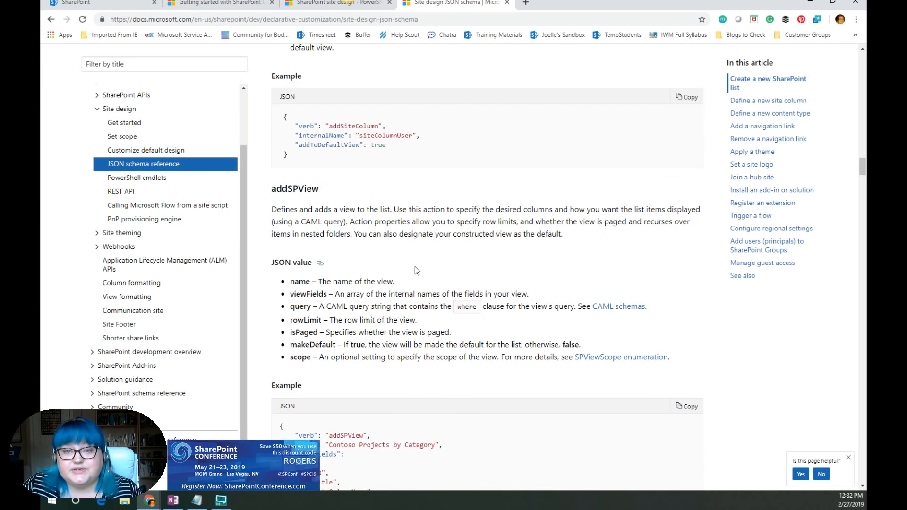
{"action": "scroll", "coordinate": [411, 283], "scroll_direction": "down", "scroll_amount": 2}
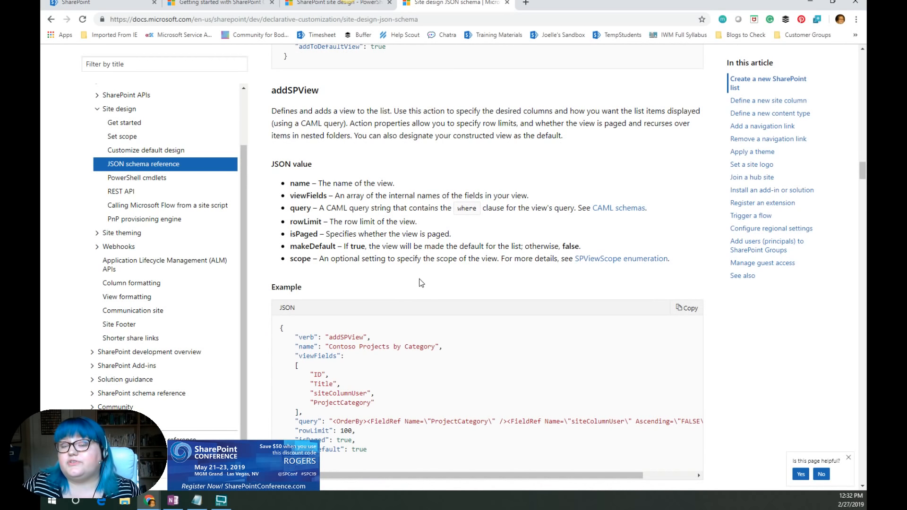
{"action": "scroll", "coordinate": [434, 269], "scroll_direction": "down", "scroll_amount": 3}
{"action": "scroll", "coordinate": [434, 270], "scroll_direction": "down", "scroll_amount": 6}
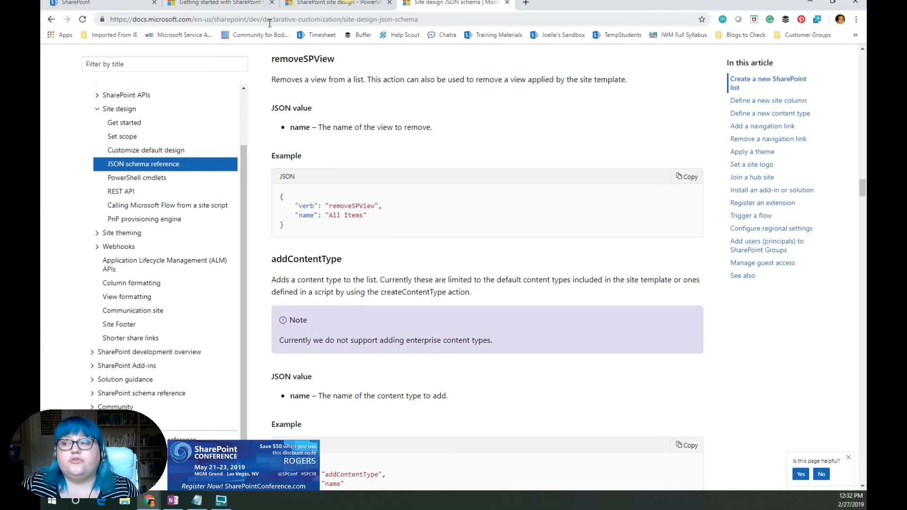
{"action": "scroll", "coordinate": [411, 185], "scroll_direction": "down", "scroll_amount": 3}
{"action": "scroll", "coordinate": [413, 234], "scroll_direction": "down", "scroll_amount": 11}
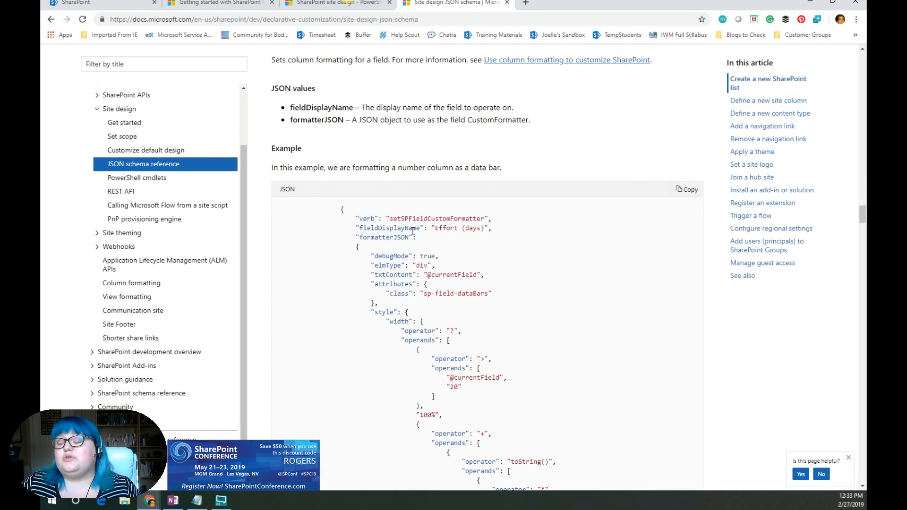
- Read the associateFieldCustomizer entry and the Define a new site column section with its createSiteColumn examples
{"action": "scroll", "coordinate": [389, 225], "scroll_direction": "up", "scroll_amount": 3}
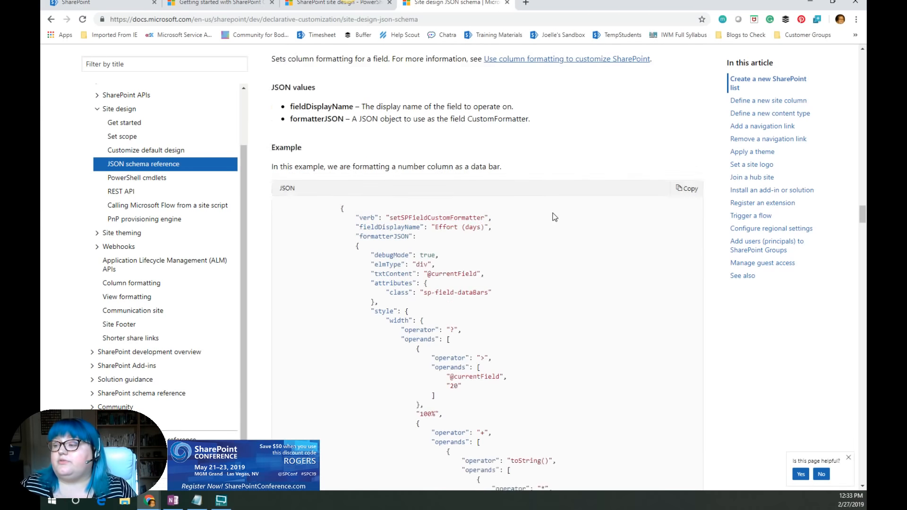
{"action": "scroll", "coordinate": [548, 215], "scroll_direction": "down", "scroll_amount": 5}
{"action": "scroll", "coordinate": [540, 216], "scroll_direction": "down", "scroll_amount": 15}
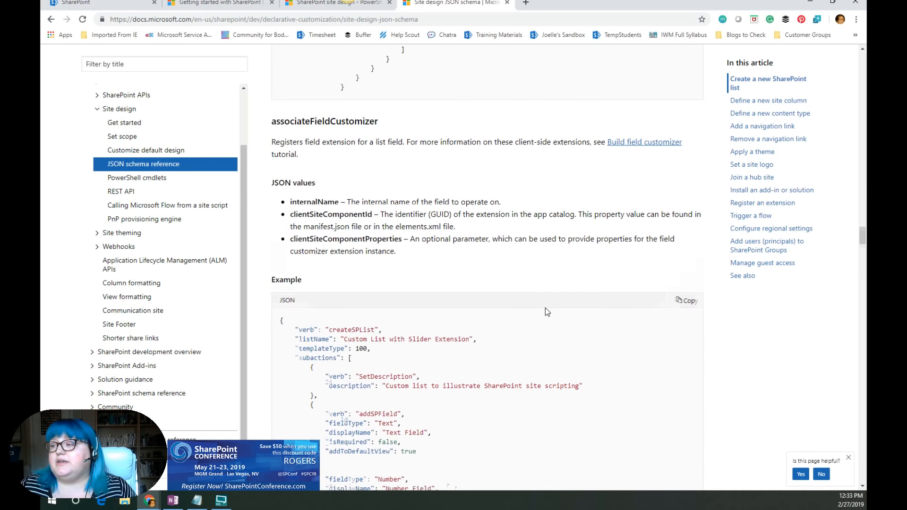
{"action": "scroll", "coordinate": [543, 307], "scroll_direction": "down", "scroll_amount": 13}
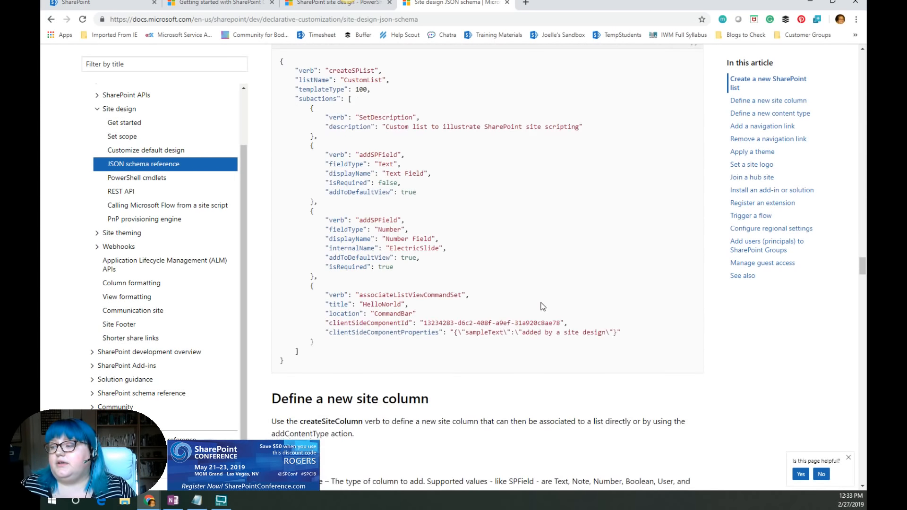
{"action": "scroll", "coordinate": [534, 316], "scroll_direction": "down", "scroll_amount": 3}
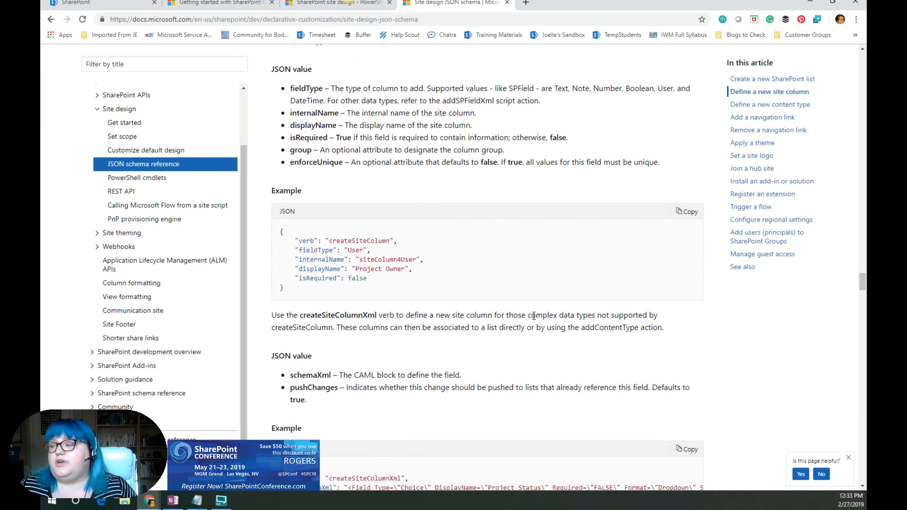
{"action": "scroll", "coordinate": [533, 316], "scroll_direction": "down", "scroll_amount": 14}
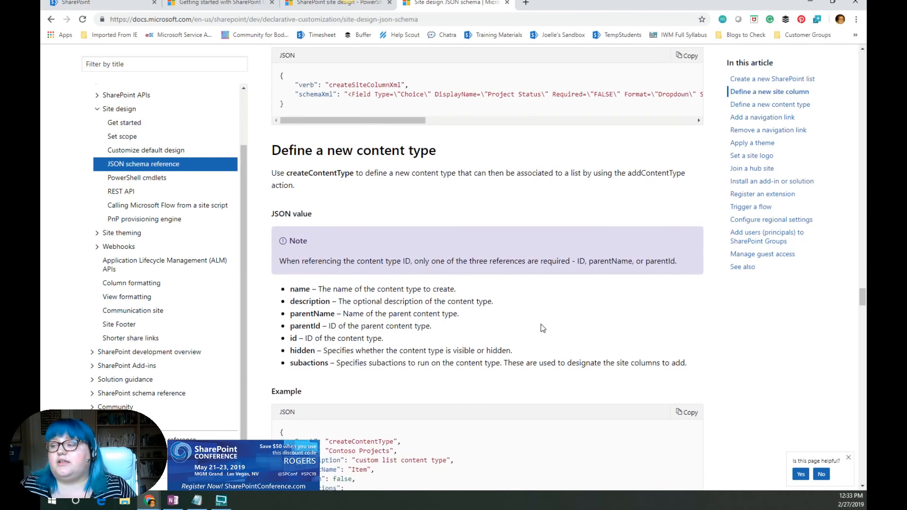
{"action": "scroll", "coordinate": [542, 327], "scroll_direction": "down", "scroll_amount": 15}
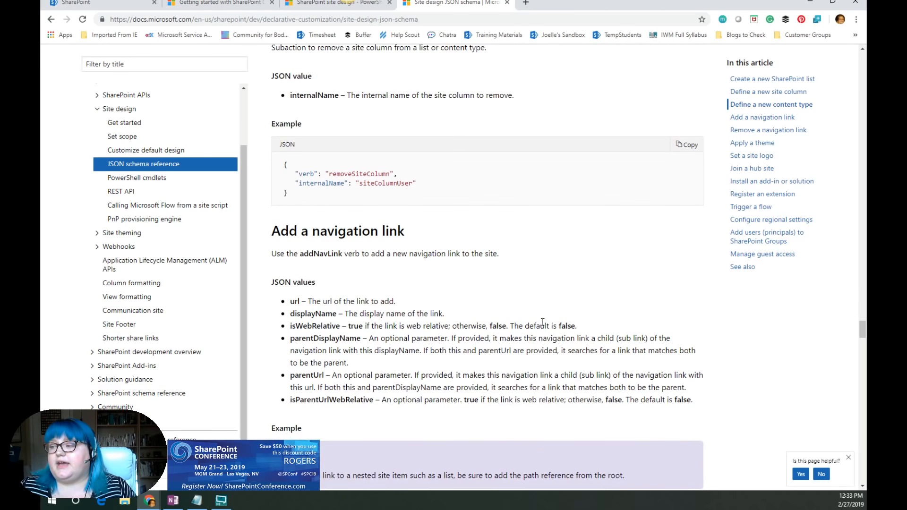
- Examine the Define a new content type section, its example JSON, and the addSiteColumn and removeSiteColumn subactions
{"action": "scroll", "coordinate": [545, 310], "scroll_direction": "up", "scroll_amount": 19}
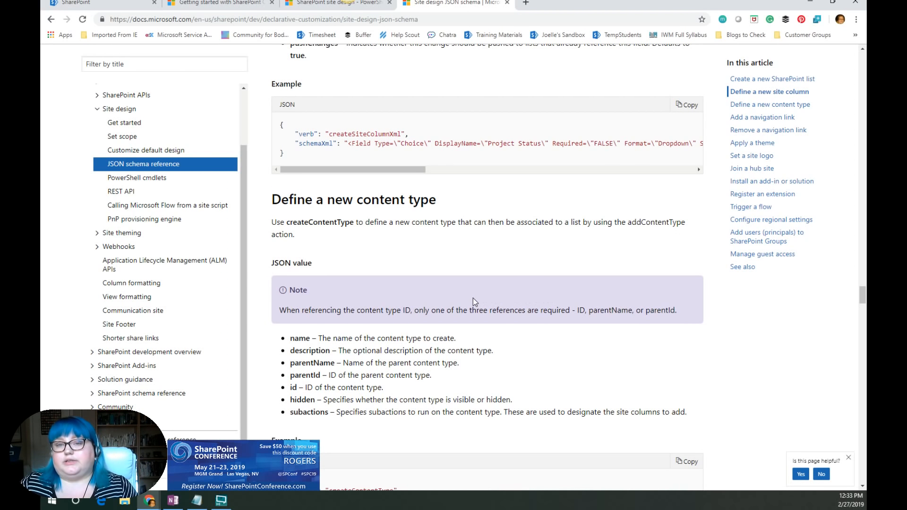
{"action": "scroll", "coordinate": [474, 301], "scroll_direction": "down", "scroll_amount": 1}
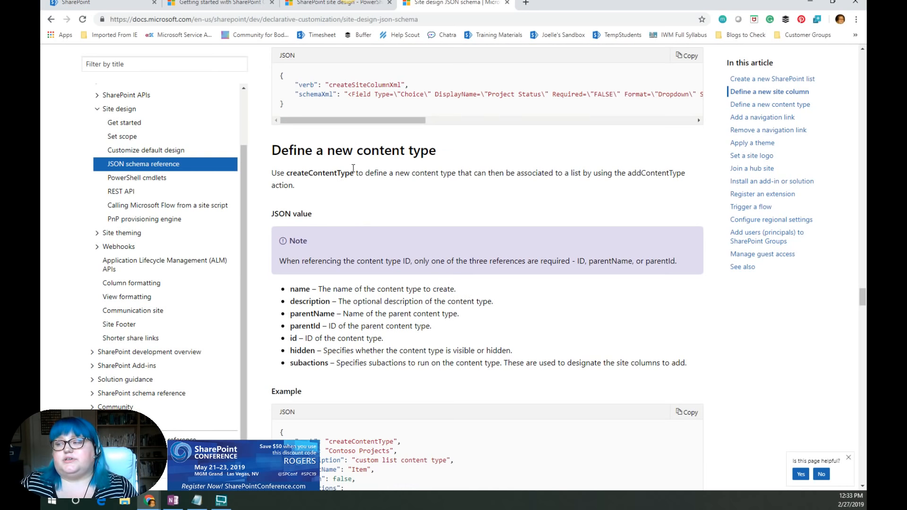
{"action": "scroll", "coordinate": [367, 230], "scroll_direction": "down", "scroll_amount": 2}
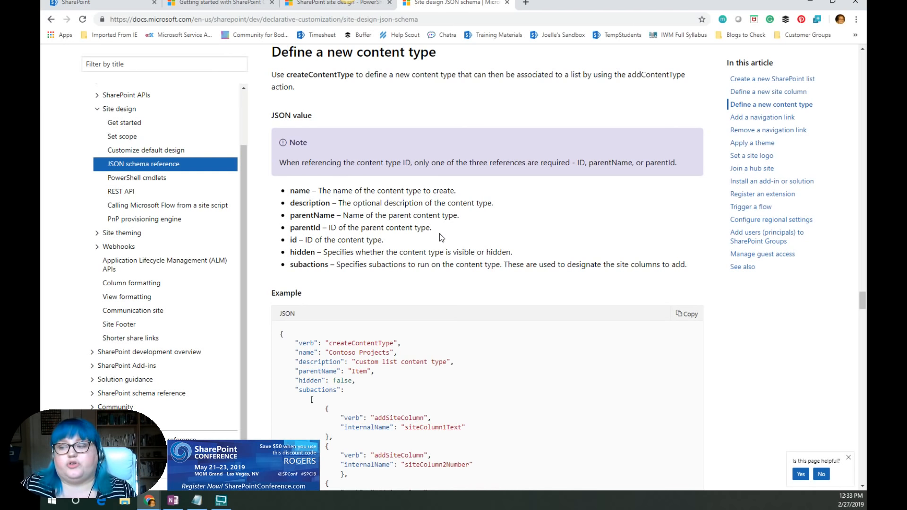
{"action": "scroll", "coordinate": [440, 258], "scroll_direction": "down", "scroll_amount": 4}
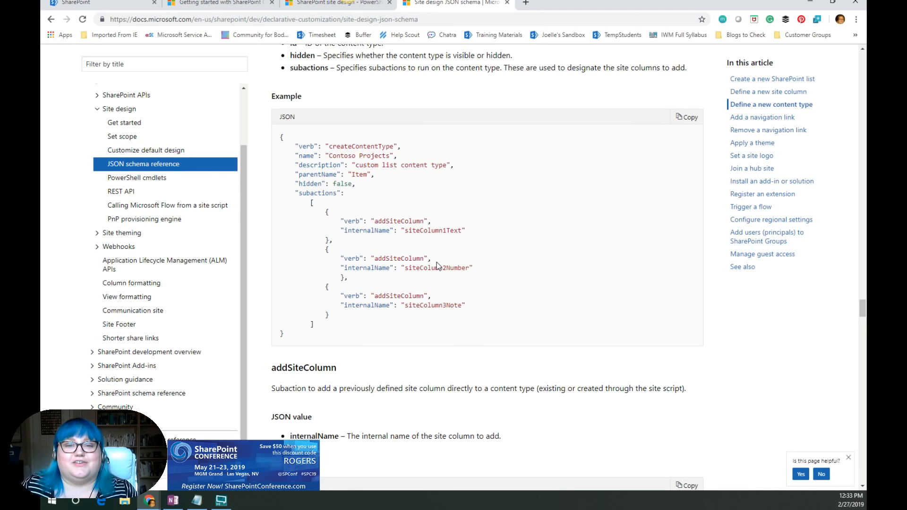
{"action": "scroll", "coordinate": [480, 333], "scroll_direction": "down", "scroll_amount": 4}
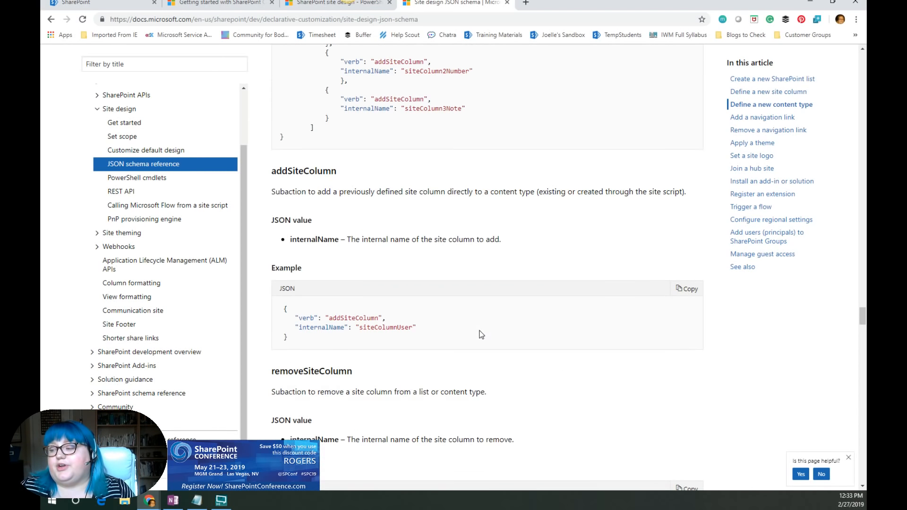
{"action": "scroll", "coordinate": [481, 335], "scroll_direction": "down", "scroll_amount": 9}
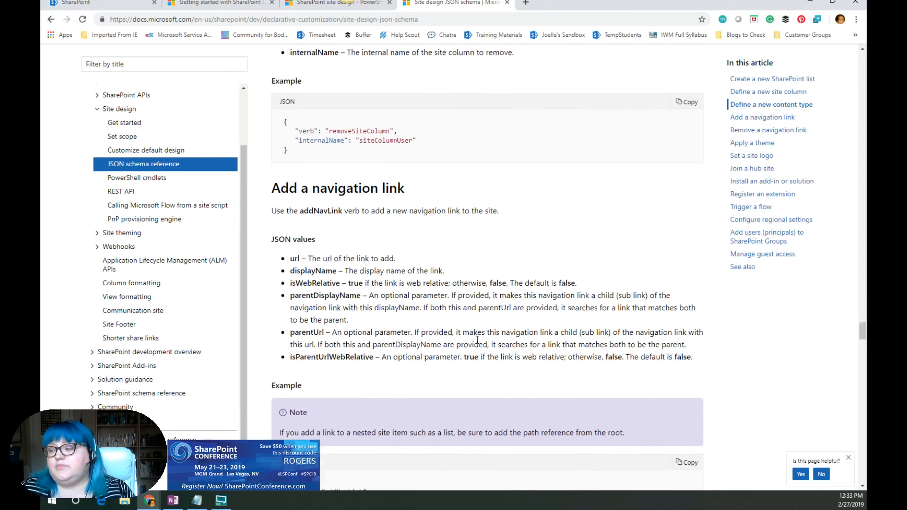
- Read the Add a navigation link and Remove a navigation link sections along with their example JSON
{"action": "scroll", "coordinate": [478, 330], "scroll_direction": "down", "scroll_amount": 8}
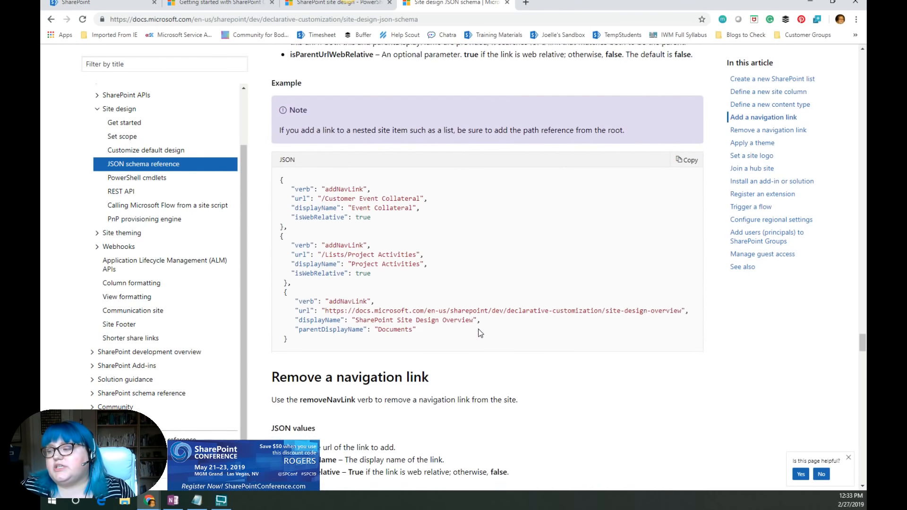
{"action": "scroll", "coordinate": [478, 326], "scroll_direction": "down", "scroll_amount": 1}
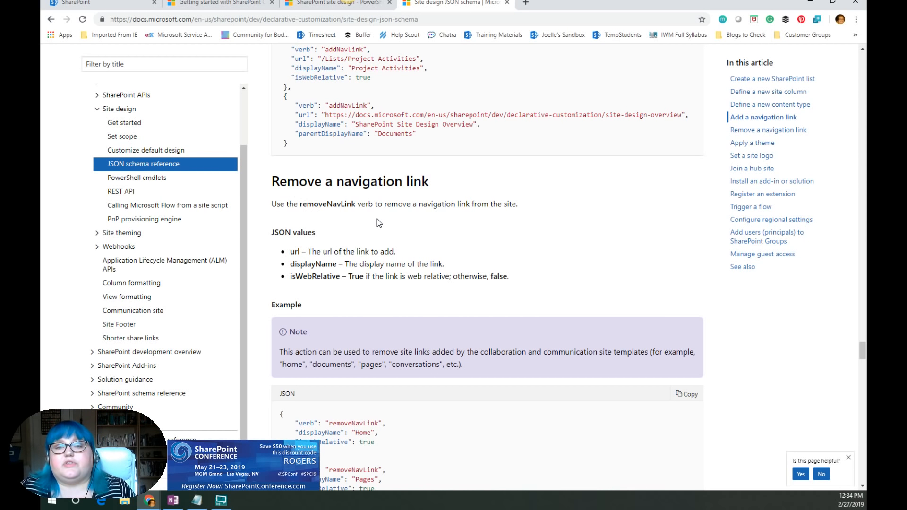
{"action": "scroll", "coordinate": [402, 260], "scroll_direction": "down", "scroll_amount": 8}
{"action": "scroll", "coordinate": [414, 319], "scroll_direction": "down", "scroll_amount": 3}
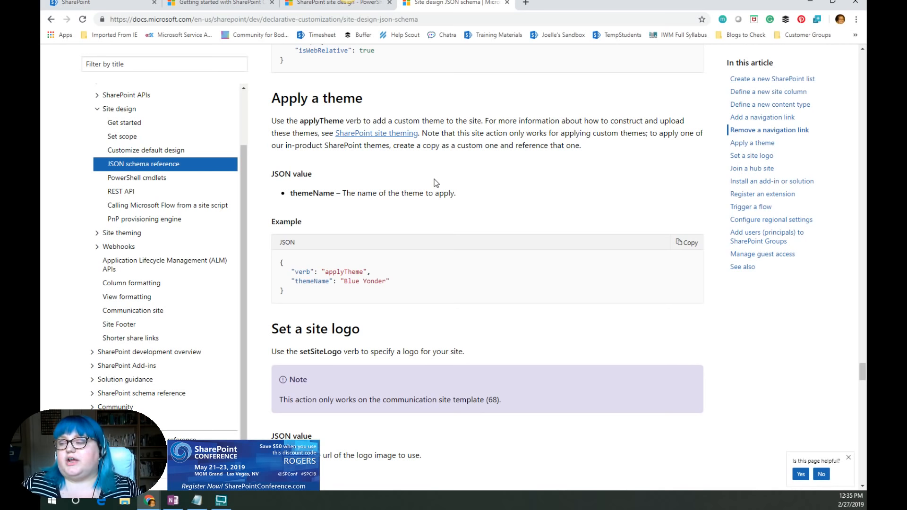
- Review the Apply a theme and Set a site logo sections and highlight the Join a hub site heading
{"action": "scroll", "coordinate": [486, 214], "scroll_direction": "down", "scroll_amount": 3}
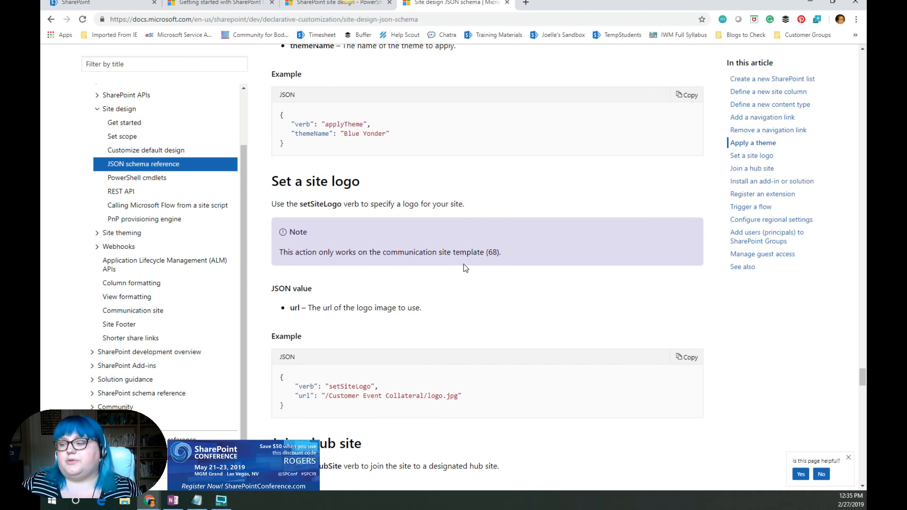
{"action": "scroll", "coordinate": [463, 265], "scroll_direction": "down", "scroll_amount": 4}
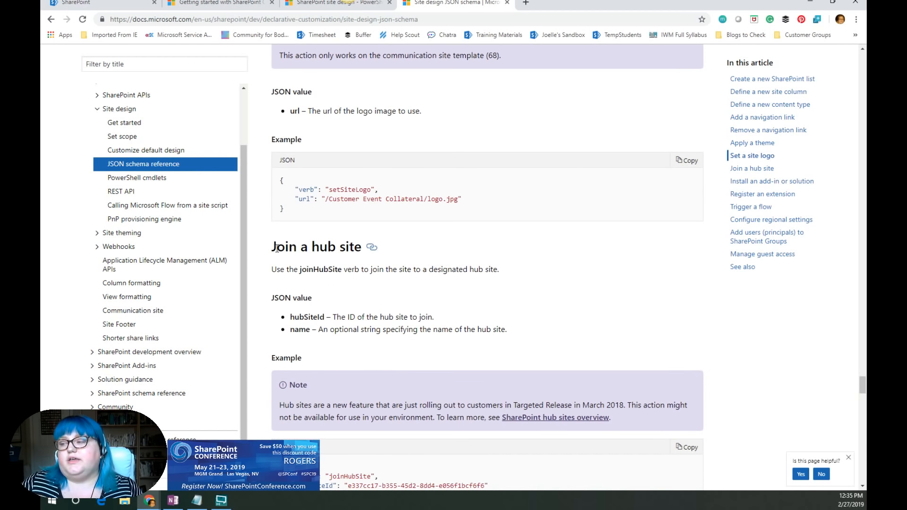
{"action": "left_click_drag", "start_coordinate": [272, 248], "coordinate": [358, 247]}
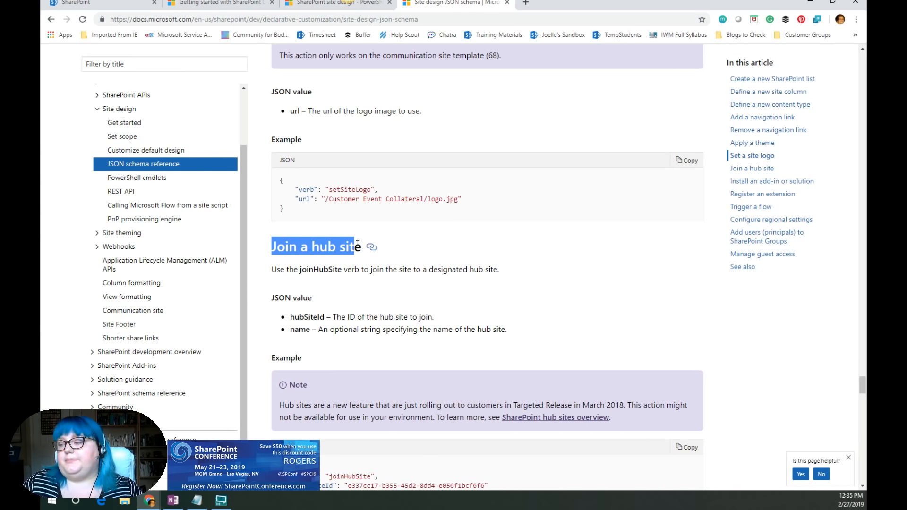
- Scroll through the Join a hub site, Install an add-in or solution, Register an extension and Trigger a flow sections
{"action": "scroll", "coordinate": [402, 264], "scroll_direction": "up", "scroll_amount": 3}
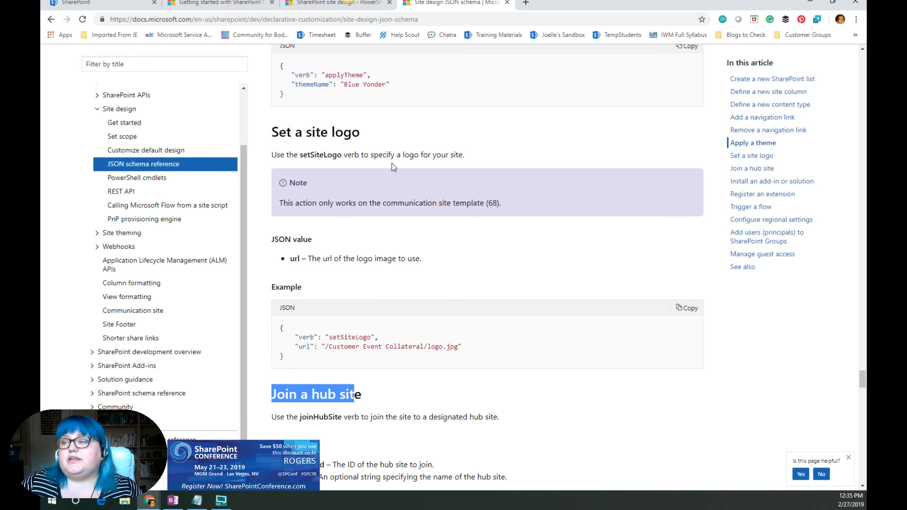
{"action": "scroll", "coordinate": [381, 290], "scroll_direction": "down", "scroll_amount": 9}
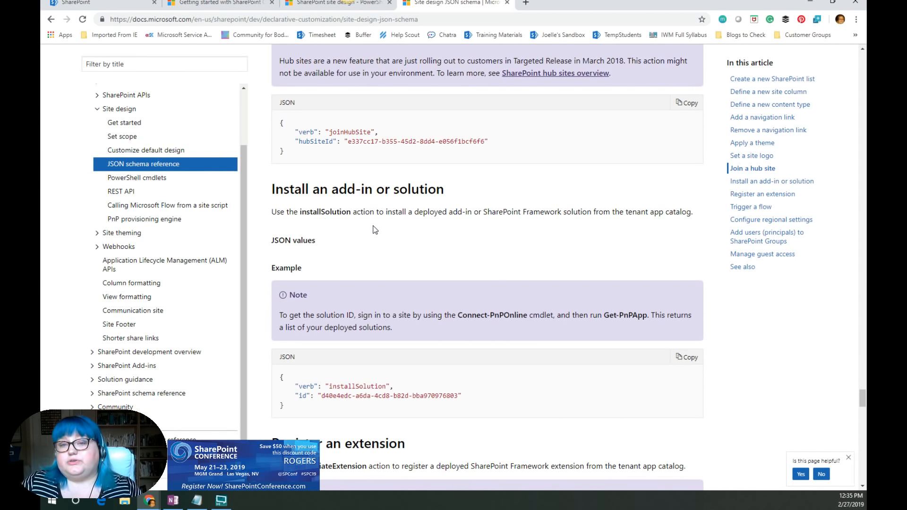
{"action": "scroll", "coordinate": [375, 230], "scroll_direction": "down", "scroll_amount": 7}
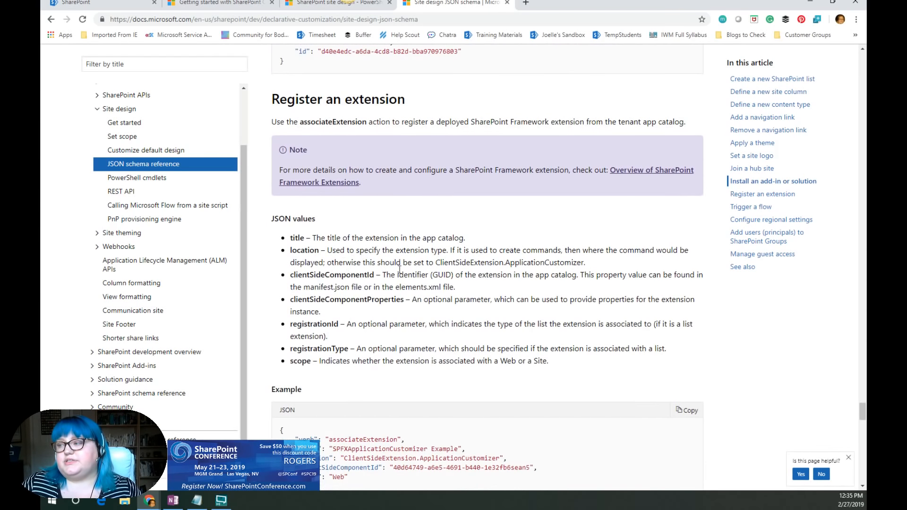
{"action": "scroll", "coordinate": [437, 273], "scroll_direction": "down", "scroll_amount": 2}
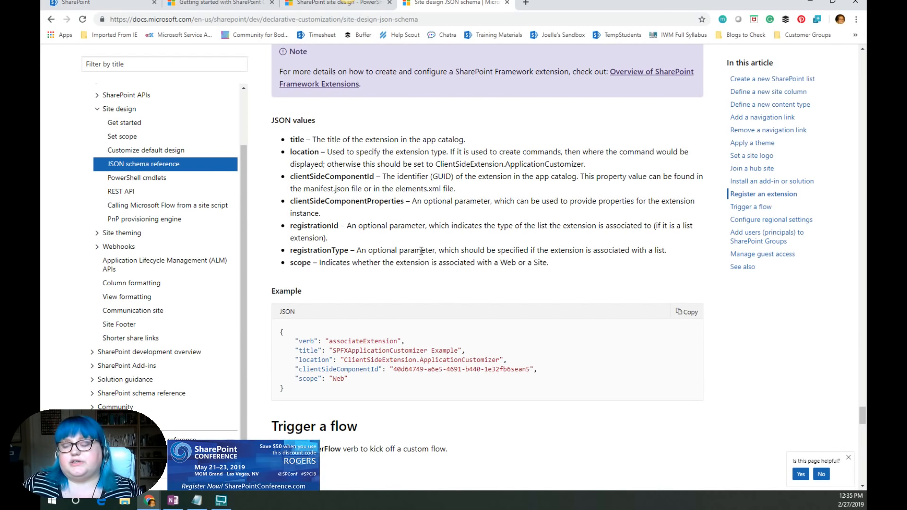
{"action": "scroll", "coordinate": [431, 262], "scroll_direction": "down", "scroll_amount": 1}
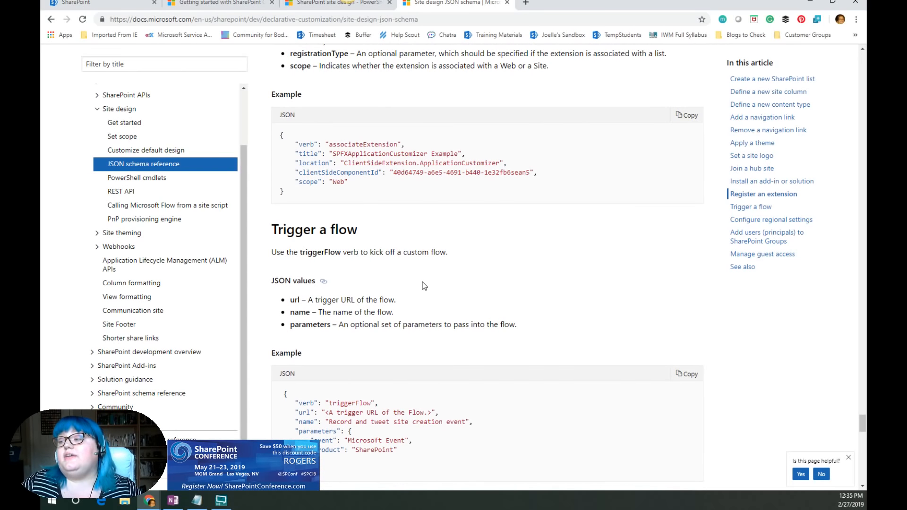
{"action": "scroll", "coordinate": [423, 285], "scroll_direction": "down", "scroll_amount": 2}
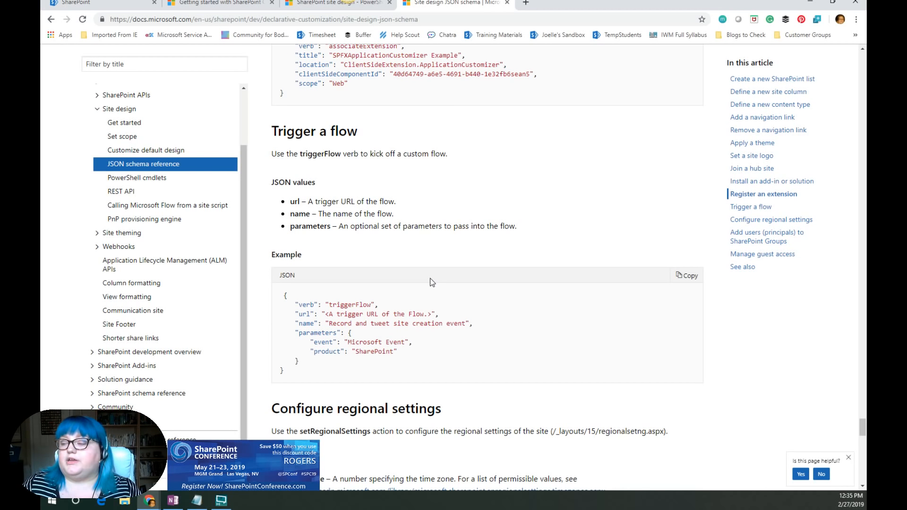
- Re-read the Register an extension values, then review Configure regional settings and Add users (principals) to SharePoint Groups
{"action": "scroll", "coordinate": [431, 281], "scroll_direction": "up", "scroll_amount": 6}
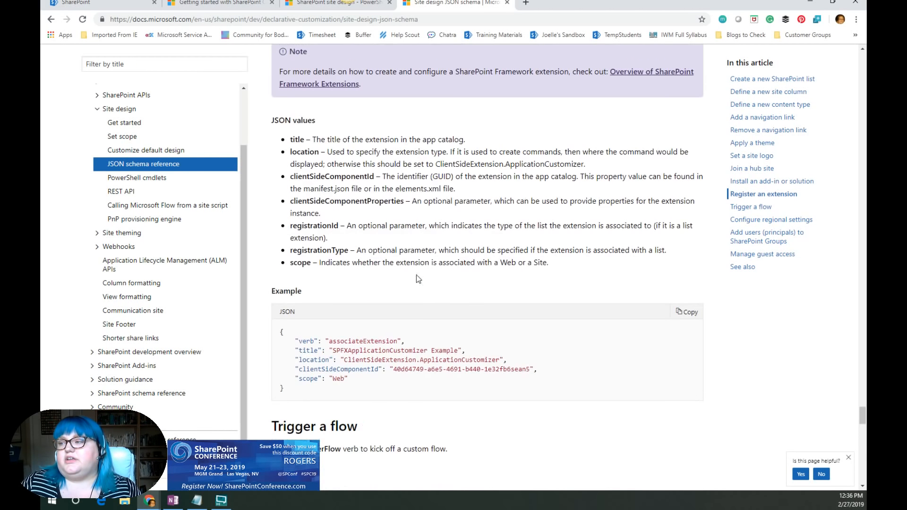
{"action": "scroll", "coordinate": [417, 278], "scroll_direction": "up", "scroll_amount": 3}
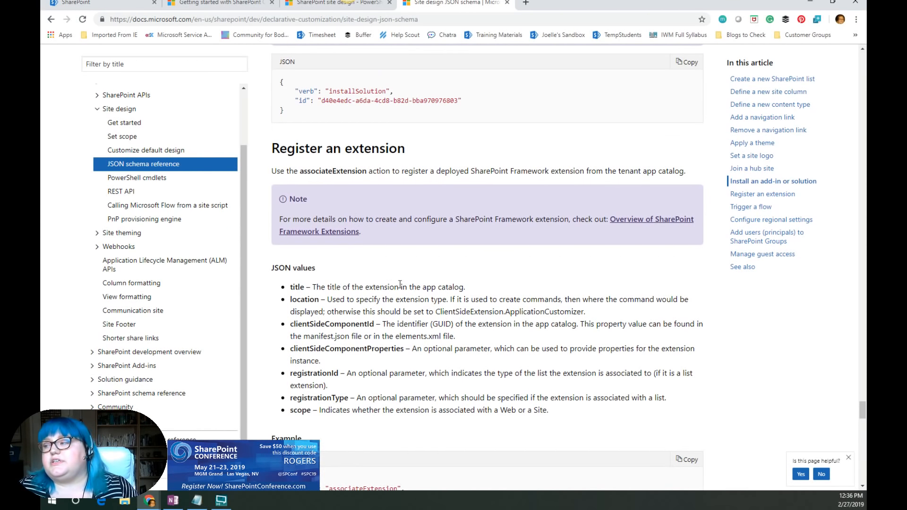
{"action": "scroll", "coordinate": [373, 327], "scroll_direction": "down", "scroll_amount": 2}
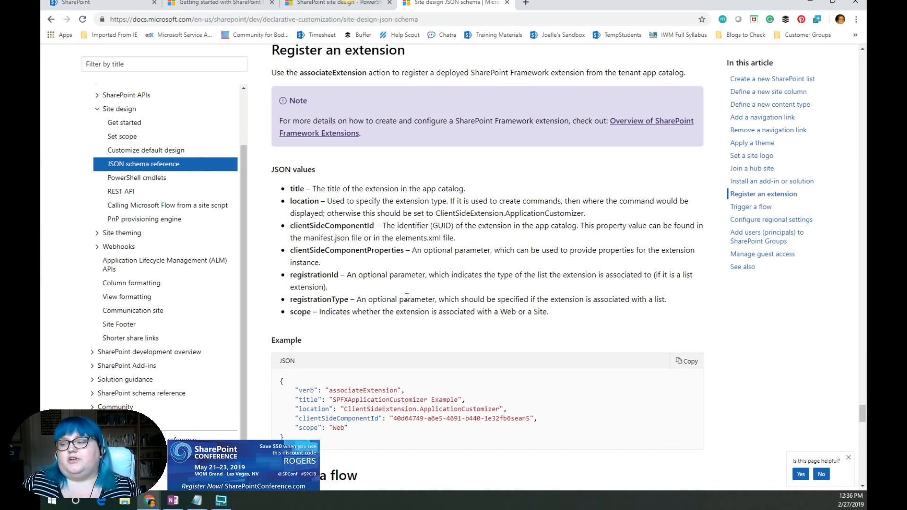
{"action": "scroll", "coordinate": [378, 333], "scroll_direction": "down", "scroll_amount": 11}
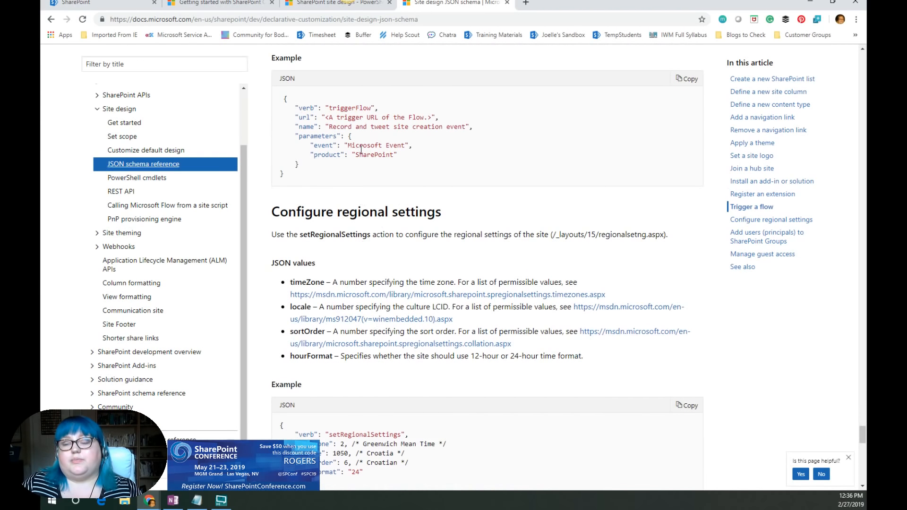
{"action": "scroll", "coordinate": [405, 342], "scroll_direction": "down", "scroll_amount": 2}
{"action": "scroll", "coordinate": [405, 342], "scroll_direction": "down", "scroll_amount": 4}
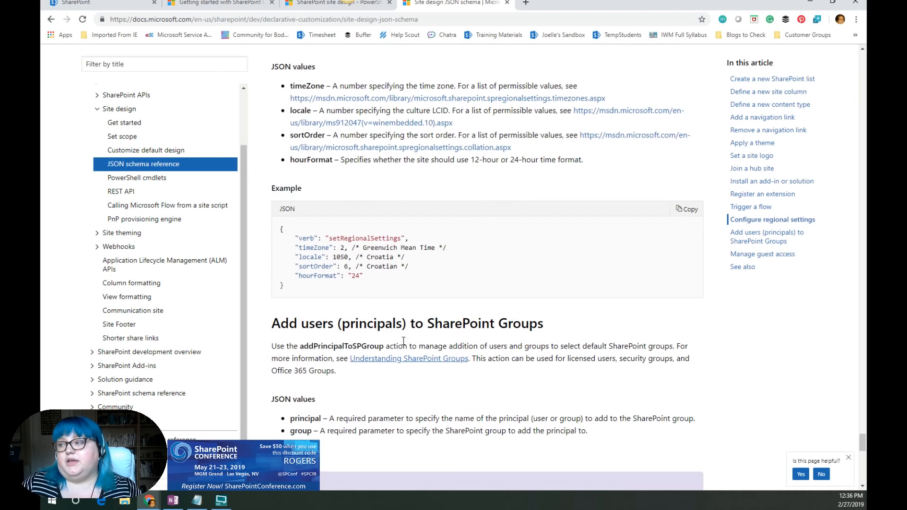
- Review the Add users to SharePoint Groups and Manage guest access sections, then return to the top of the JSON schema page
{"action": "scroll", "coordinate": [437, 364], "scroll_direction": "down", "scroll_amount": 1}
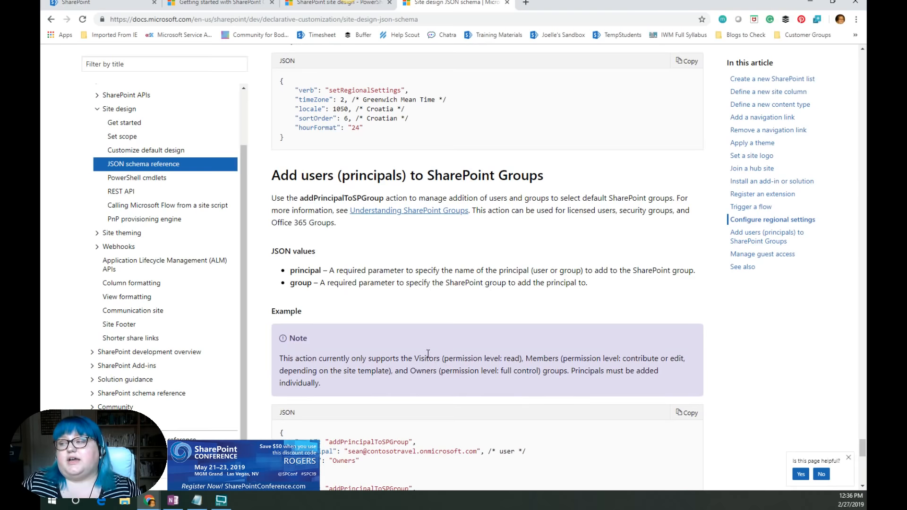
{"action": "scroll", "coordinate": [449, 395], "scroll_direction": "down", "scroll_amount": 7}
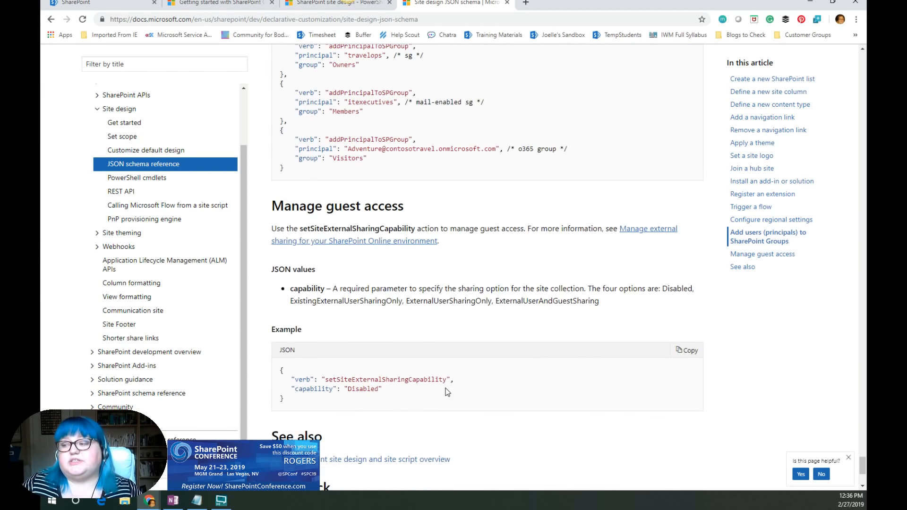
{"action": "scroll", "coordinate": [447, 392], "scroll_direction": "down", "scroll_amount": 4}
{"action": "scroll", "coordinate": [449, 373], "scroll_direction": "up", "scroll_amount": 12}
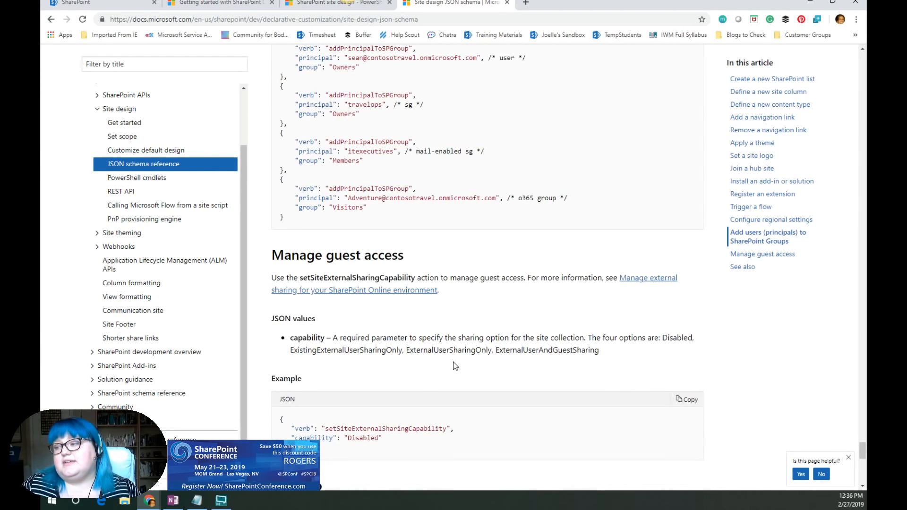
{"action": "scroll", "coordinate": [449, 353], "scroll_direction": "up", "scroll_amount": 15}
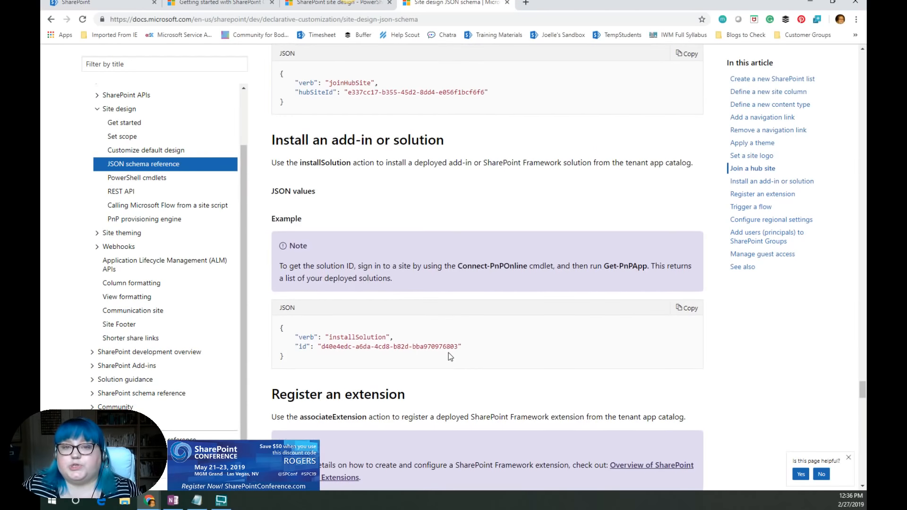
{"action": "scroll", "coordinate": [449, 354], "scroll_direction": "up", "scroll_amount": 18}
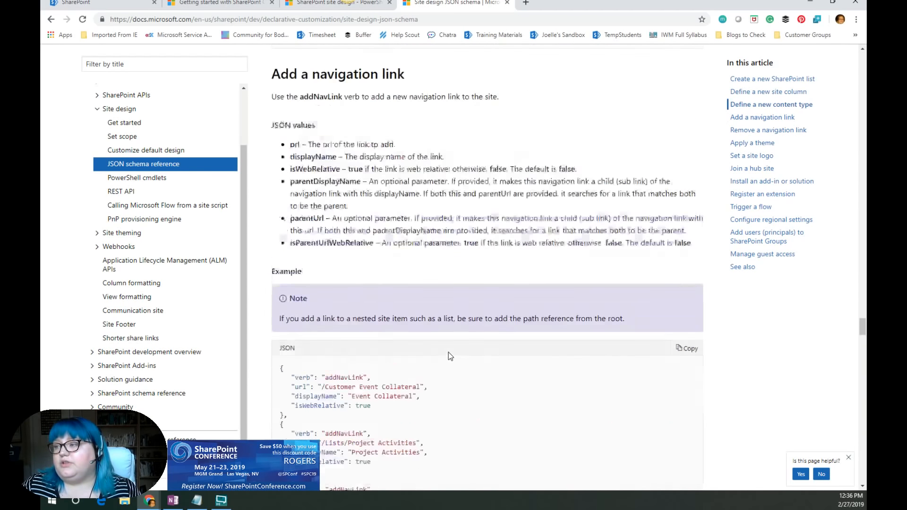
{"action": "scroll", "coordinate": [449, 352], "scroll_direction": "up", "scroll_amount": 20}
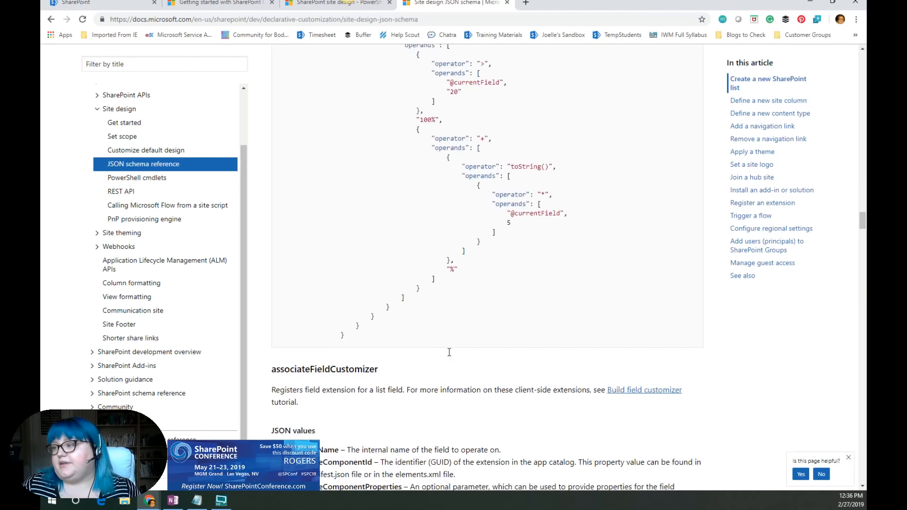
{"action": "scroll", "coordinate": [449, 352], "scroll_direction": "up", "scroll_amount": 20}
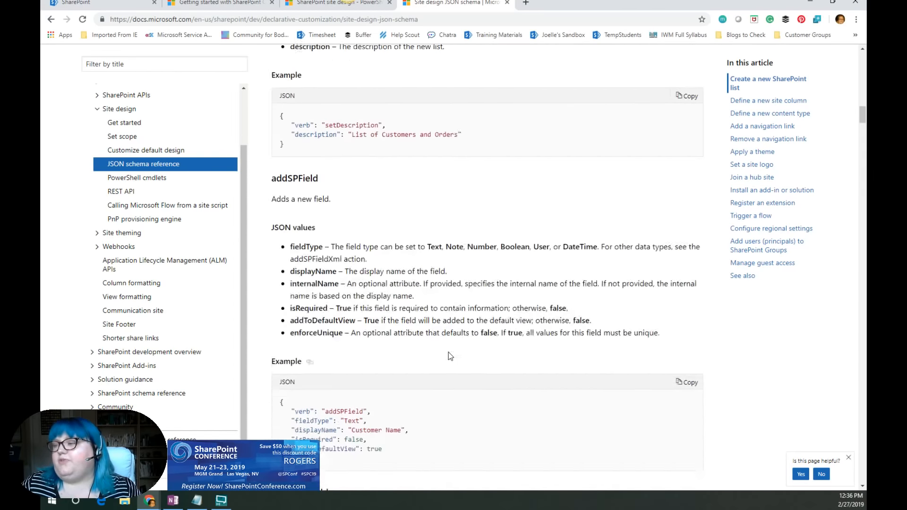
{"action": "scroll", "coordinate": [460, 354], "scroll_direction": "up", "scroll_amount": 20}
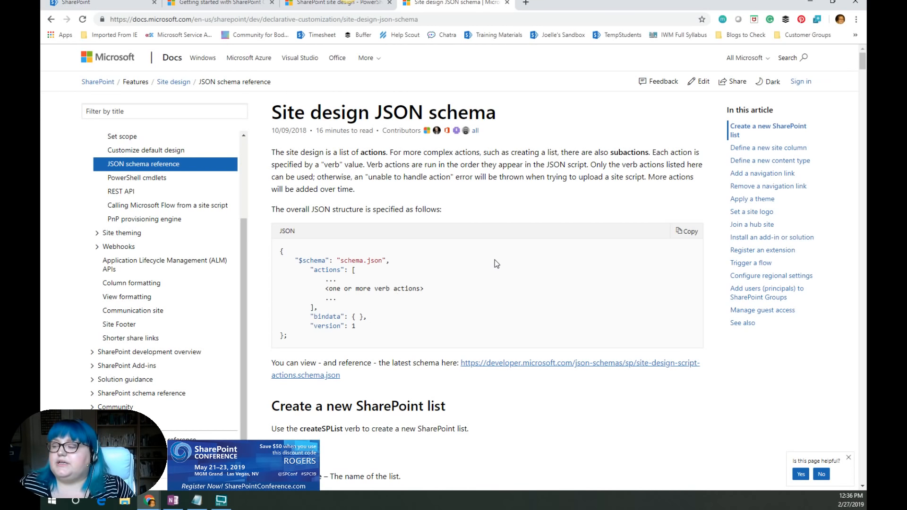
{"action": "scroll", "coordinate": [472, 280], "scroll_direction": "down", "scroll_amount": 5}
{"action": "scroll", "coordinate": [531, 305], "scroll_direction": "up", "scroll_amount": 5}
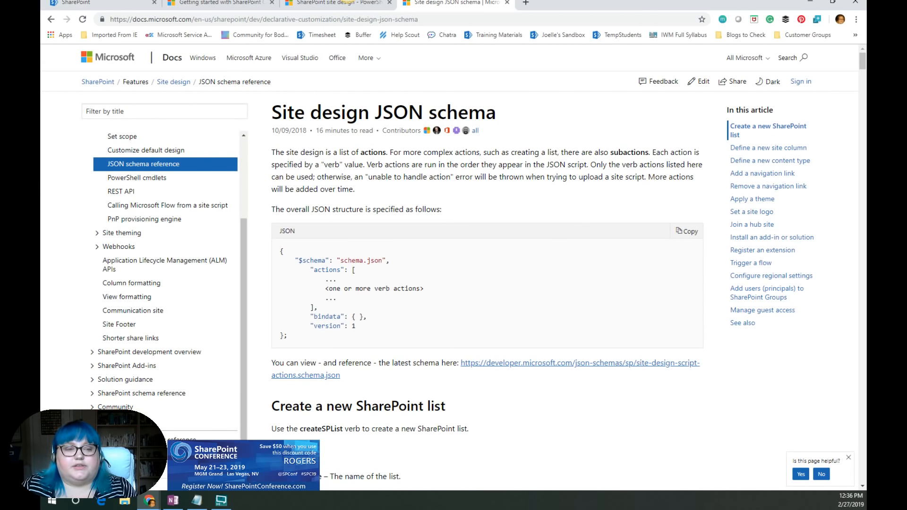
- Switch to the Power Hour Site Design.ps1 script in Notepad and bring the start of the site script into view
{"action": "key", "text": "alt+Tab"}
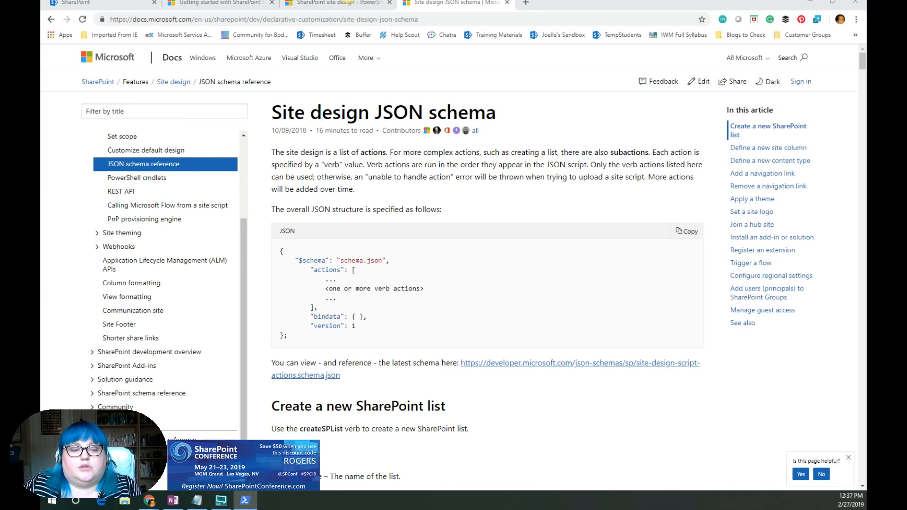
{"action": "key", "text": "alt+Tab"}
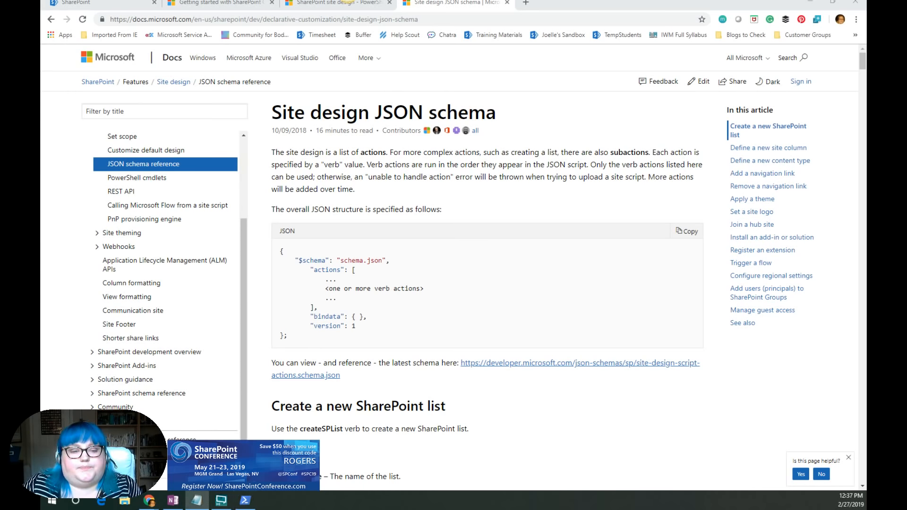
{"action": "key", "text": "alt+Tab"}
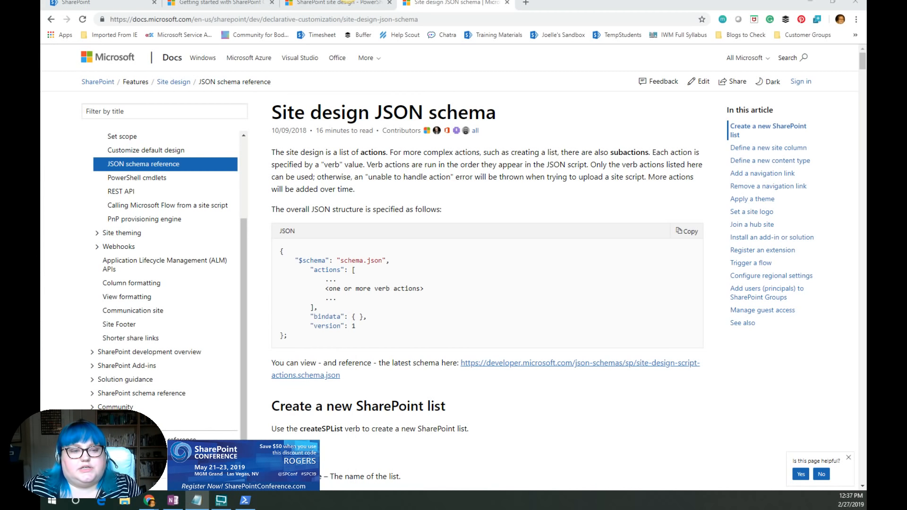
{"action": "left_click", "coordinate": [196, 501]}
{"action": "left_click_drag", "start_coordinate": [512, 220], "coordinate": [557, 66]}
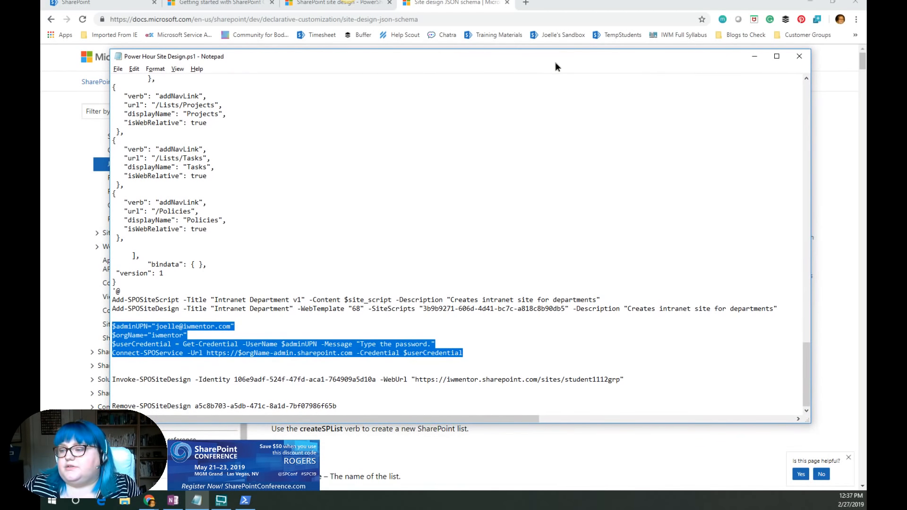
{"action": "scroll", "coordinate": [555, 269], "scroll_direction": "up", "scroll_amount": 20}
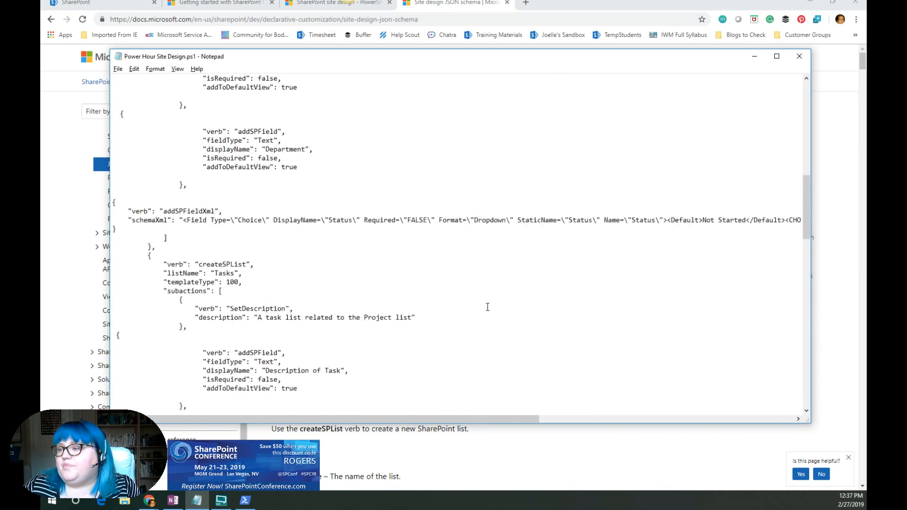
{"action": "scroll", "coordinate": [487, 293], "scroll_direction": "up", "scroll_amount": 15}
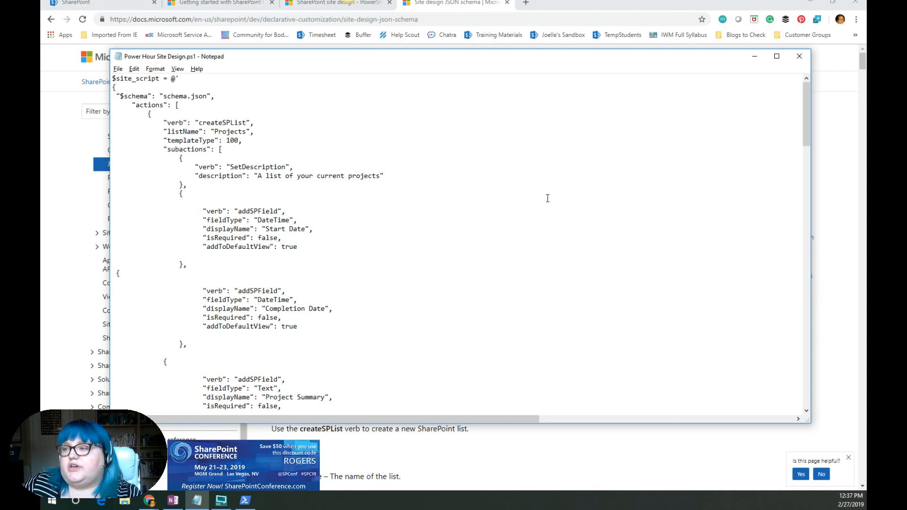
{"action": "left_click_drag", "start_coordinate": [460, 61], "coordinate": [608, 256]}
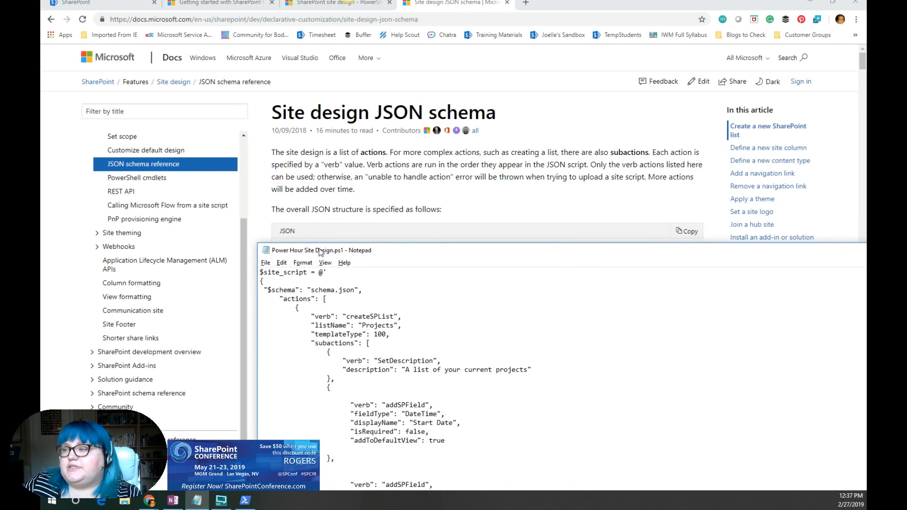
{"action": "scroll", "coordinate": [224, 235], "scroll_direction": "up", "scroll_amount": 2}
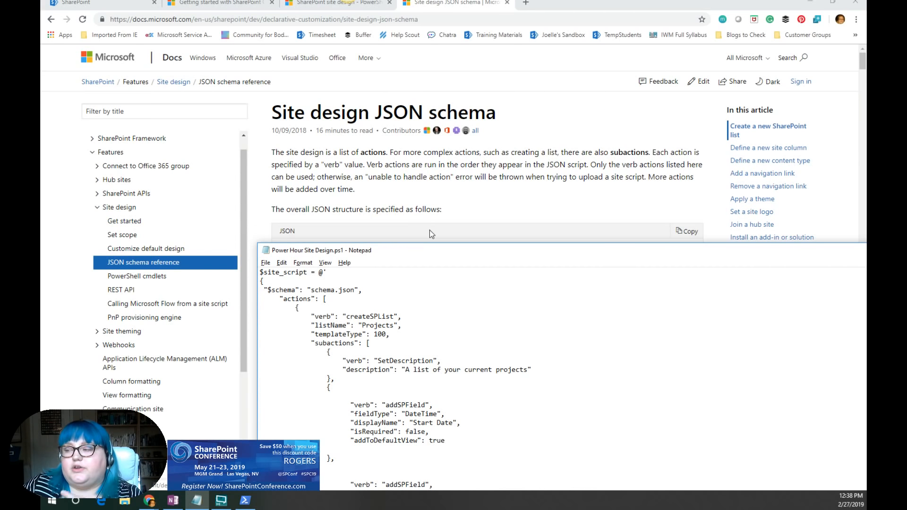
{"action": "left_click_drag", "start_coordinate": [439, 253], "coordinate": [266, 59]}
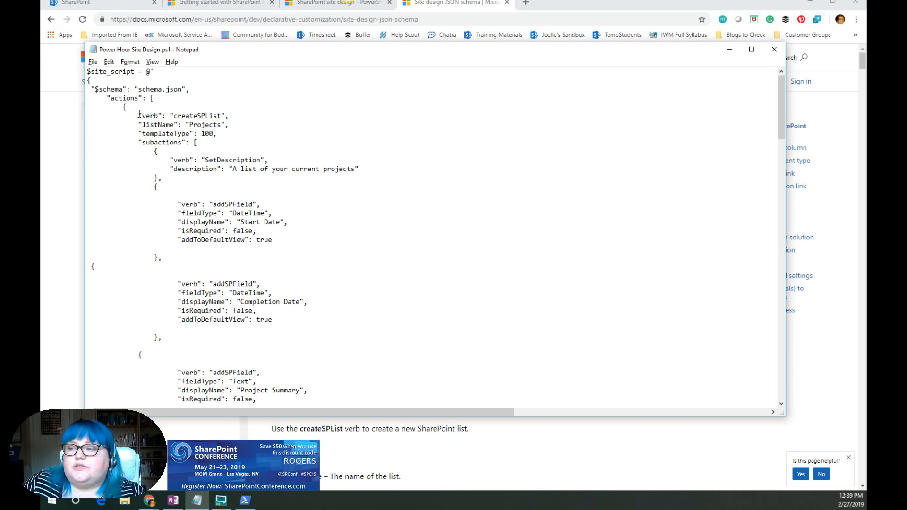
- Highlight the createSPList action for the Projects list and walk through its addSPField column definitions
{"action": "left_click_drag", "start_coordinate": [138, 116], "coordinate": [215, 135]}
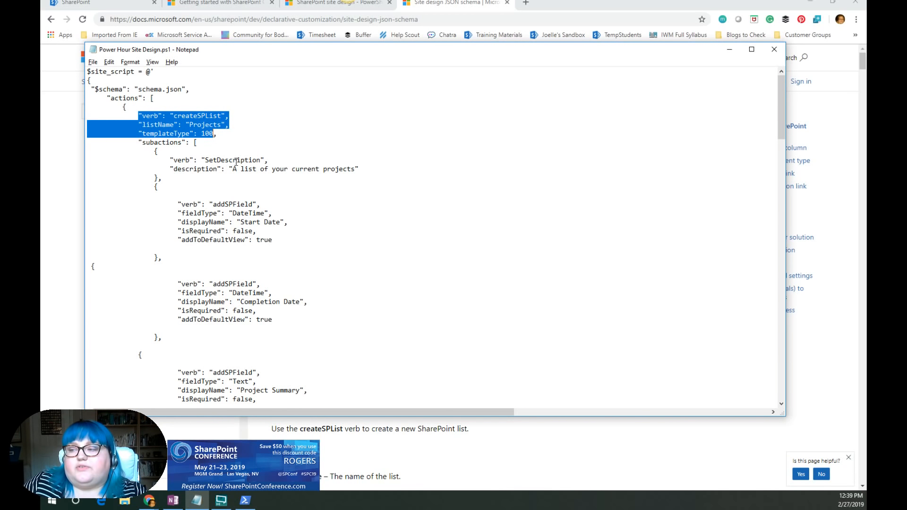
{"action": "scroll", "coordinate": [242, 176], "scroll_direction": "down", "scroll_amount": 2}
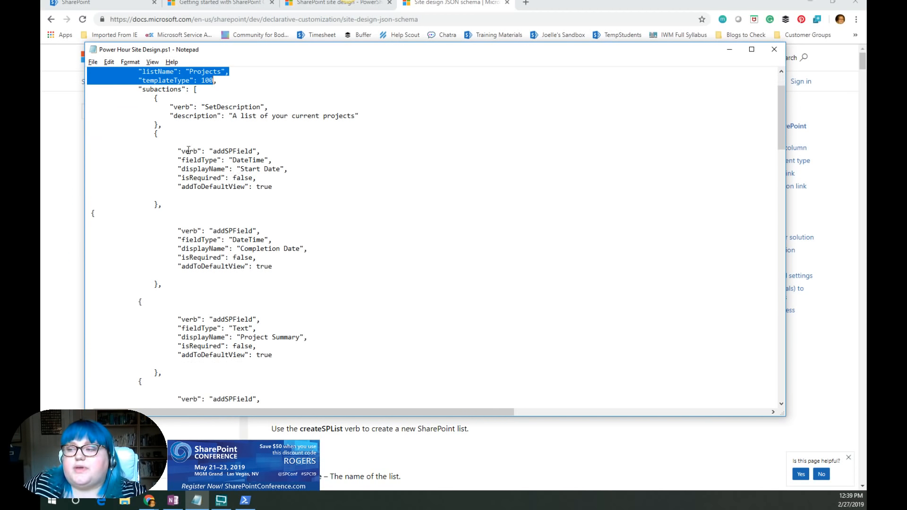
{"action": "left_click_drag", "start_coordinate": [244, 169], "coordinate": [281, 171]}
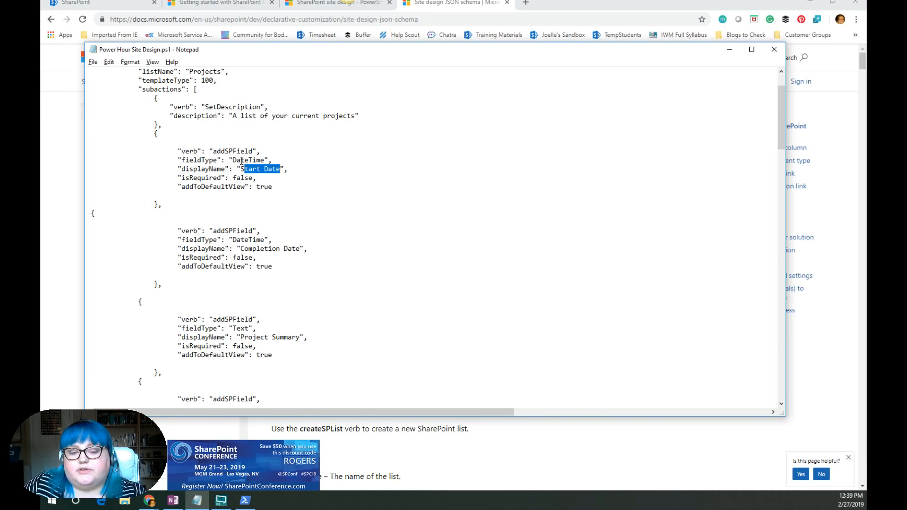
{"action": "left_click", "coordinate": [244, 239]}
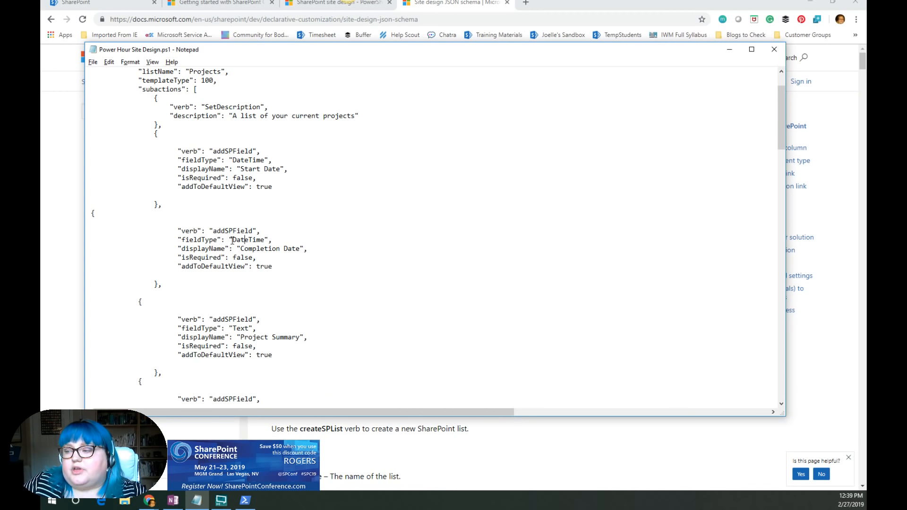
{"action": "scroll", "coordinate": [259, 243], "scroll_direction": "down", "scroll_amount": 2}
{"action": "scroll", "coordinate": [259, 244], "scroll_direction": "down", "scroll_amount": 1}
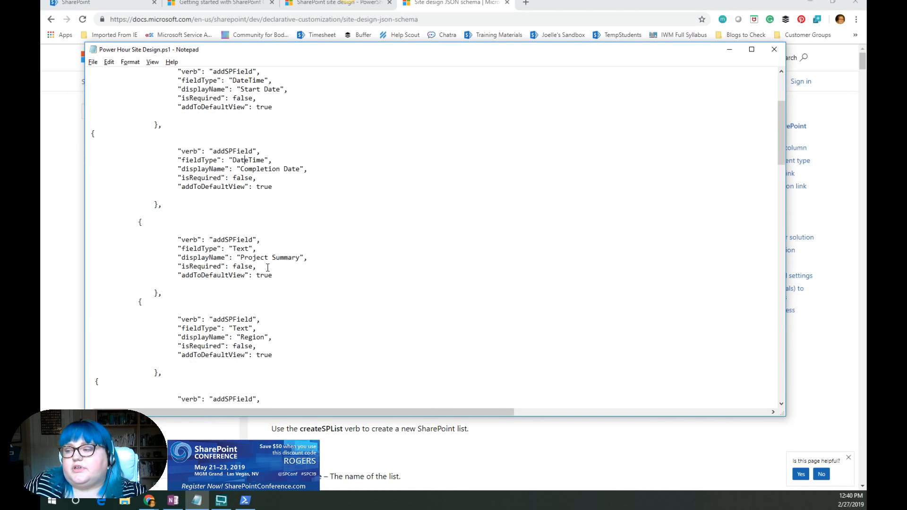
{"action": "scroll", "coordinate": [273, 246], "scroll_direction": "down", "scroll_amount": 3}
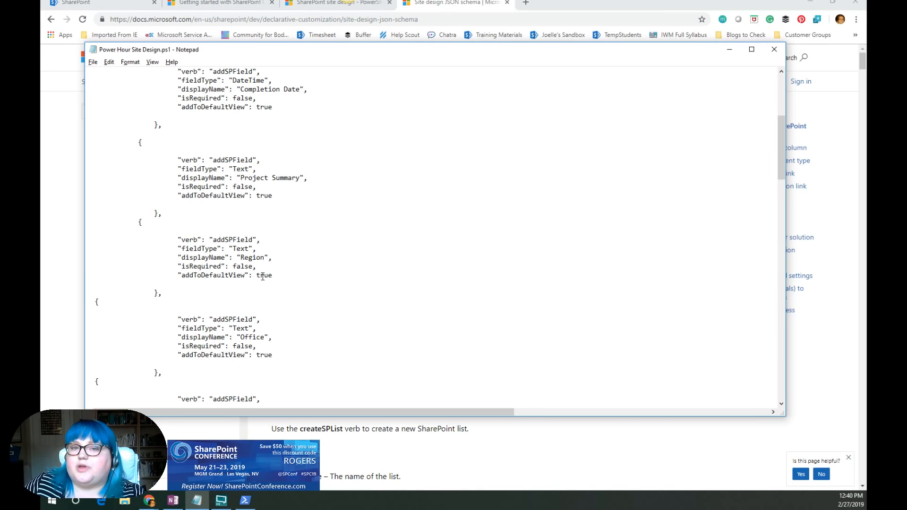
{"action": "scroll", "coordinate": [259, 289], "scroll_direction": "down", "scroll_amount": 3}
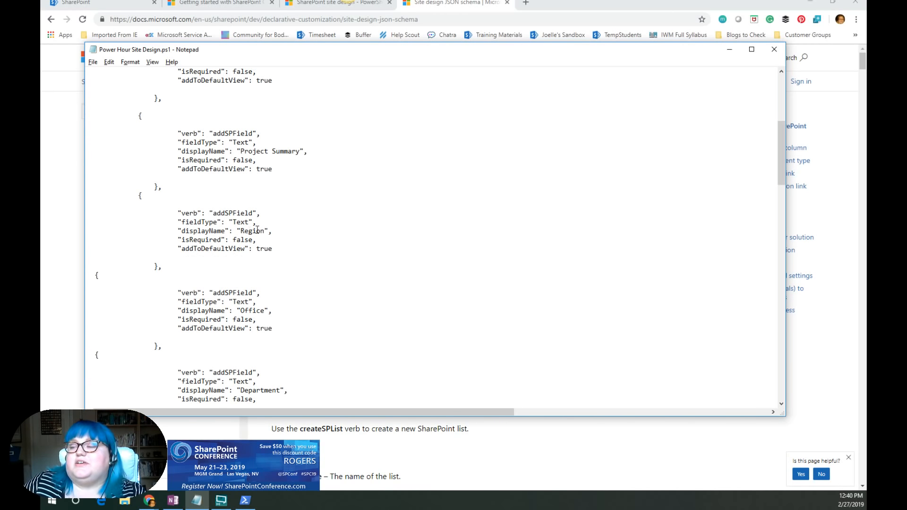
{"action": "scroll", "coordinate": [296, 263], "scroll_direction": "down", "scroll_amount": 1}
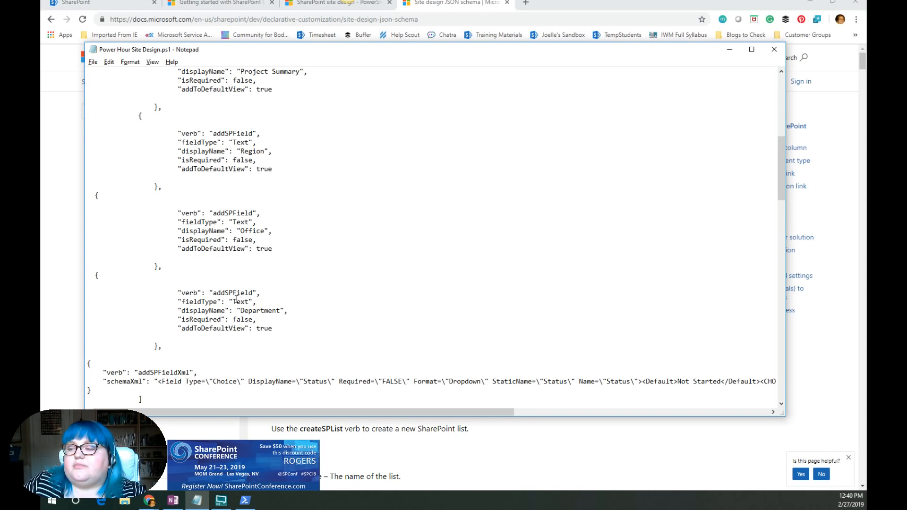
{"action": "scroll", "coordinate": [300, 307], "scroll_direction": "down", "scroll_amount": 4}
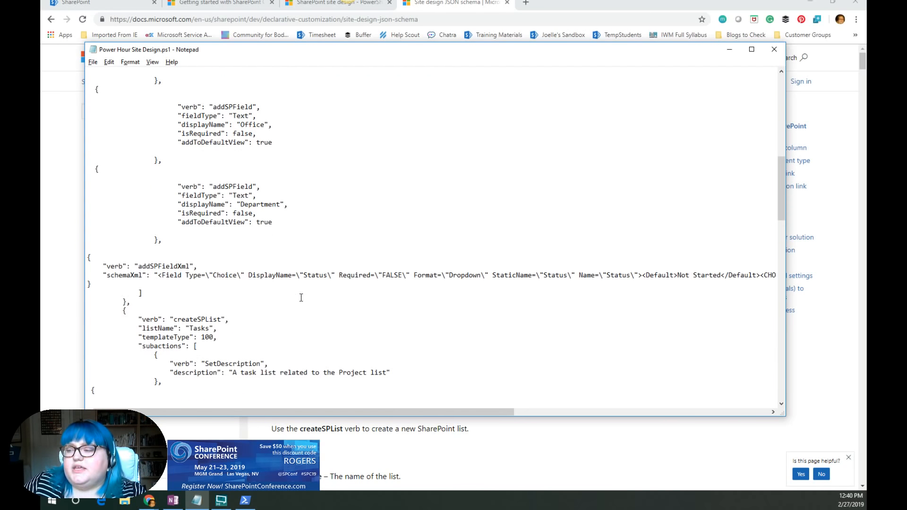
- Highlight the addSPFieldXml Status field and read across its schemaXml choices, comparing it with the addSPField verb
{"action": "left_click_drag", "start_coordinate": [103, 266], "coordinate": [199, 275]}
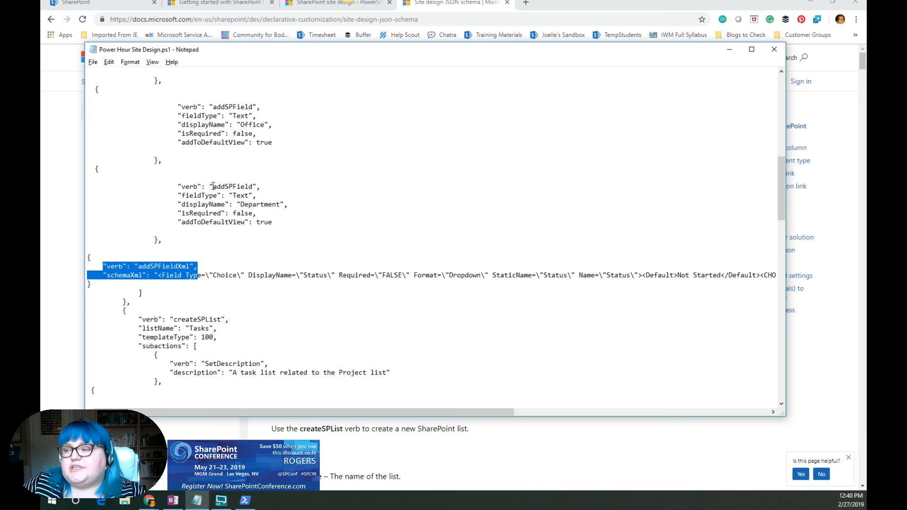
{"action": "left_click_drag", "start_coordinate": [213, 187], "coordinate": [253, 187]}
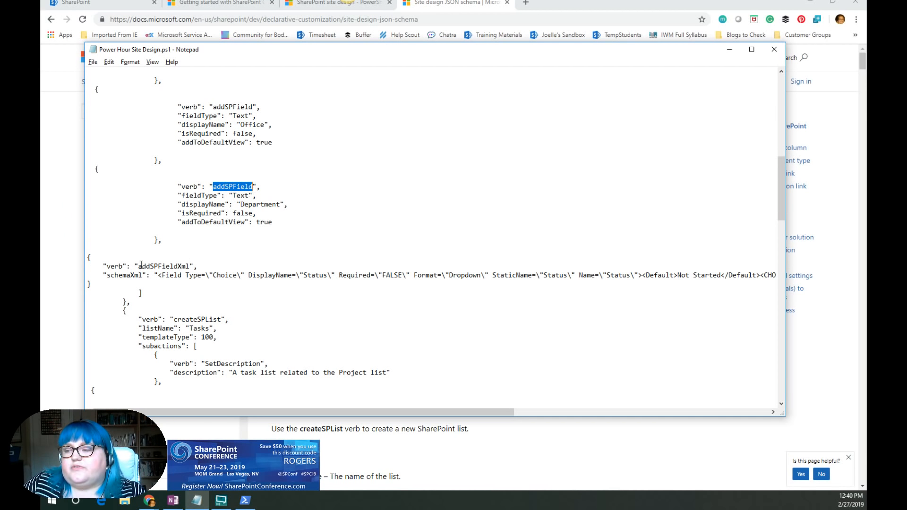
{"action": "left_click_drag", "start_coordinate": [142, 266], "coordinate": [188, 267]}
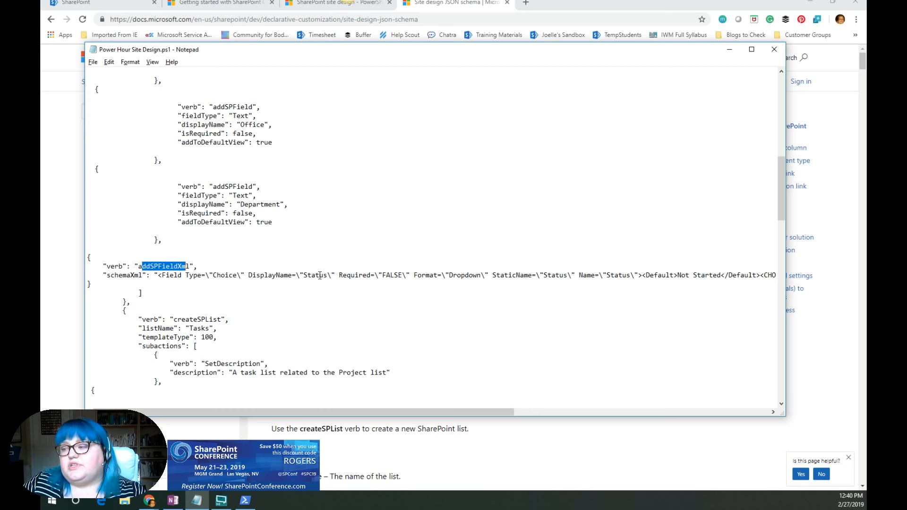
{"action": "left_click_drag", "start_coordinate": [462, 413], "coordinate": [752, 418]}
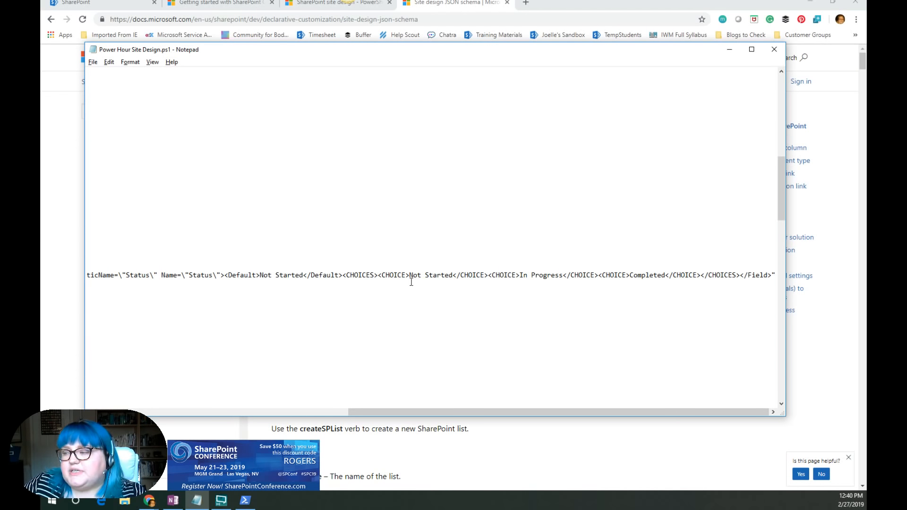
{"action": "left_click_drag", "start_coordinate": [409, 275], "coordinate": [454, 271]}
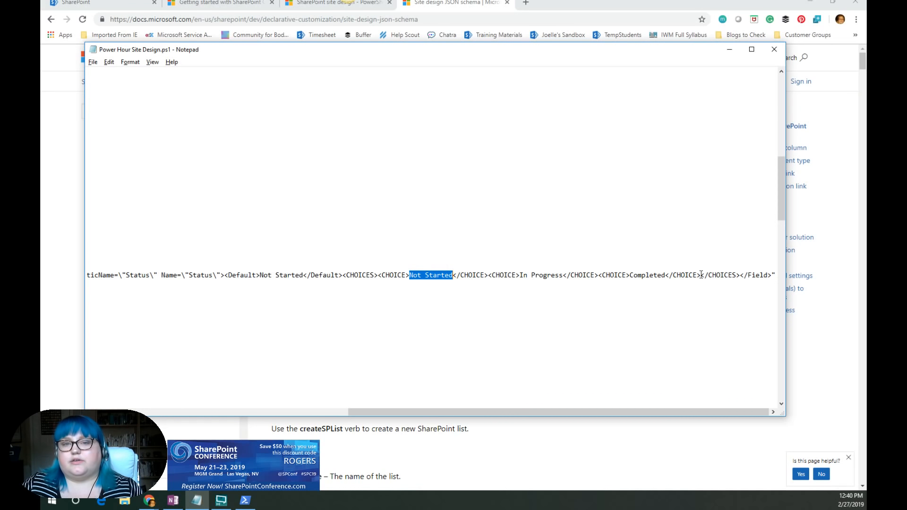
{"action": "left_click_drag", "start_coordinate": [588, 413], "coordinate": [324, 417]}
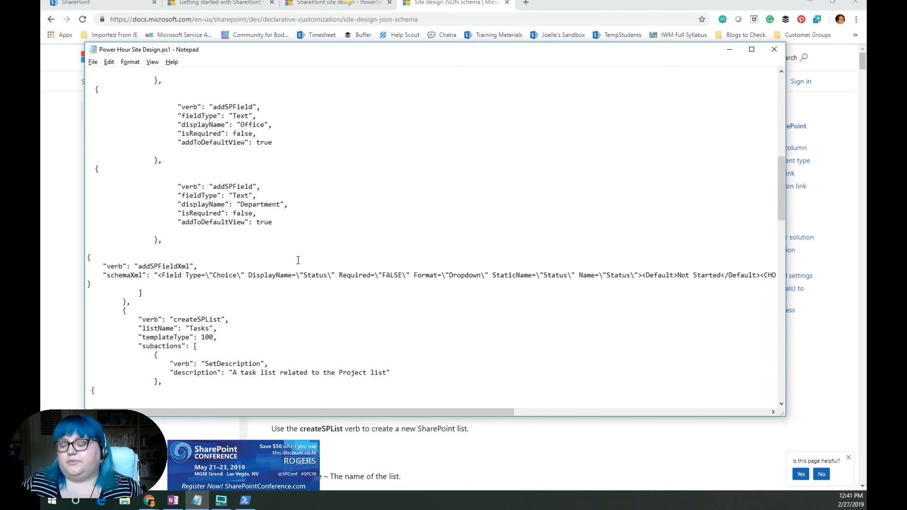
{"action": "scroll", "coordinate": [200, 303], "scroll_direction": "down", "scroll_amount": 3}
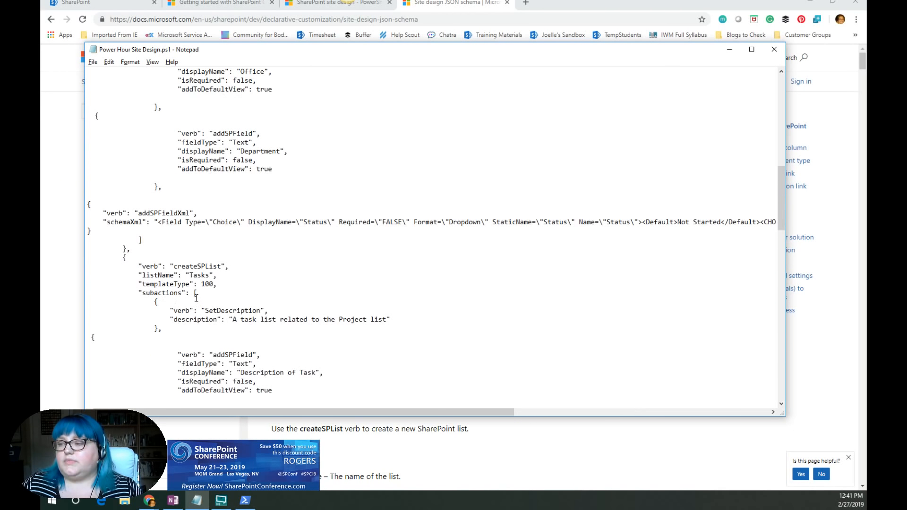
{"action": "scroll", "coordinate": [197, 295], "scroll_direction": "up", "scroll_amount": 2}
{"action": "scroll", "coordinate": [279, 282], "scroll_direction": "up", "scroll_amount": 3}
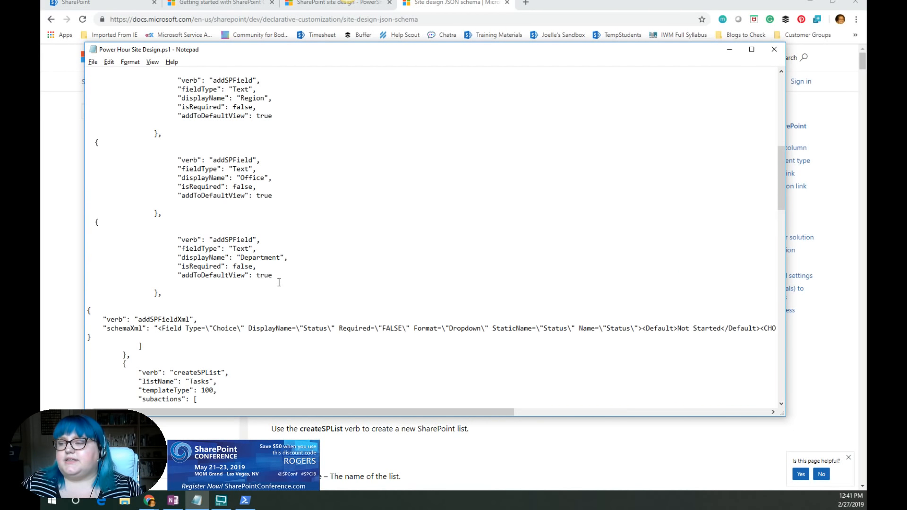
- Scroll through the Tasks list definition and read across its Status choice field and Project lookup field schemaXml
{"action": "scroll", "coordinate": [229, 284], "scroll_direction": "down", "scroll_amount": 7}
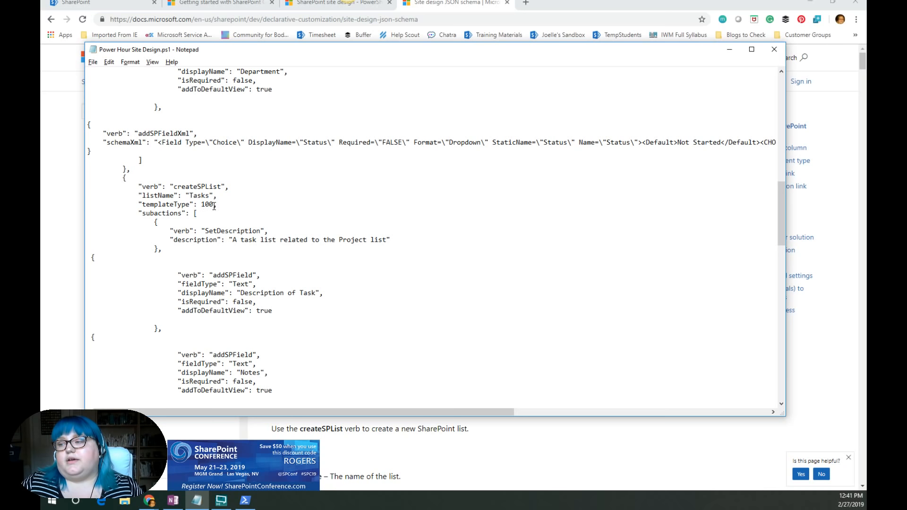
{"action": "scroll", "coordinate": [226, 208], "scroll_direction": "down", "scroll_amount": 6}
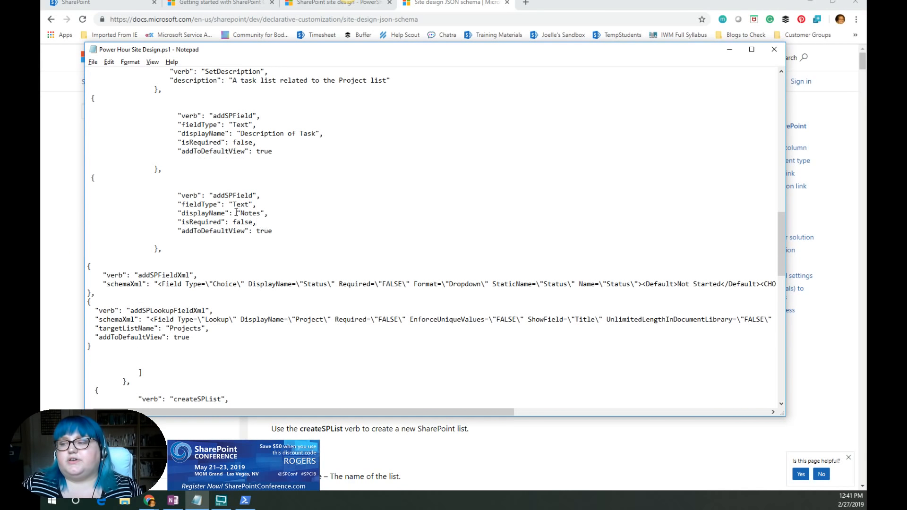
{"action": "scroll", "coordinate": [287, 198], "scroll_direction": "down", "scroll_amount": 4}
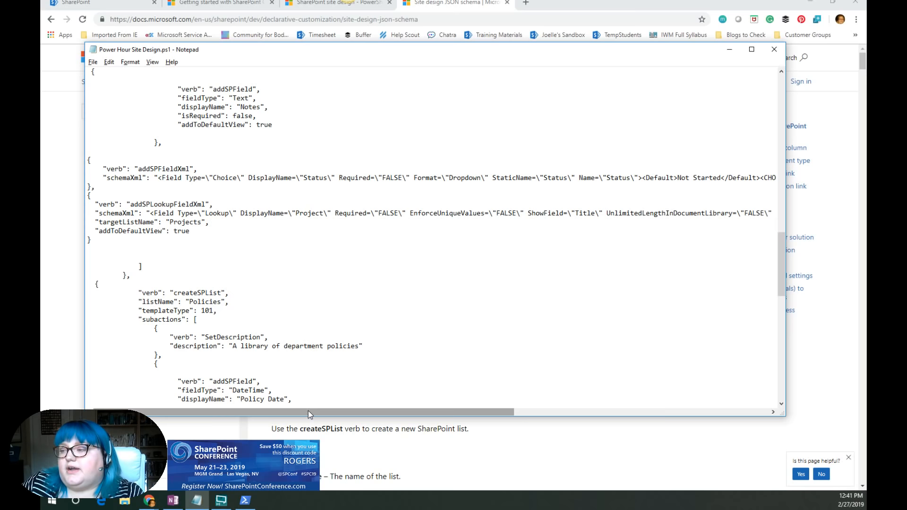
{"action": "left_click_drag", "start_coordinate": [310, 414], "coordinate": [319, 414]}
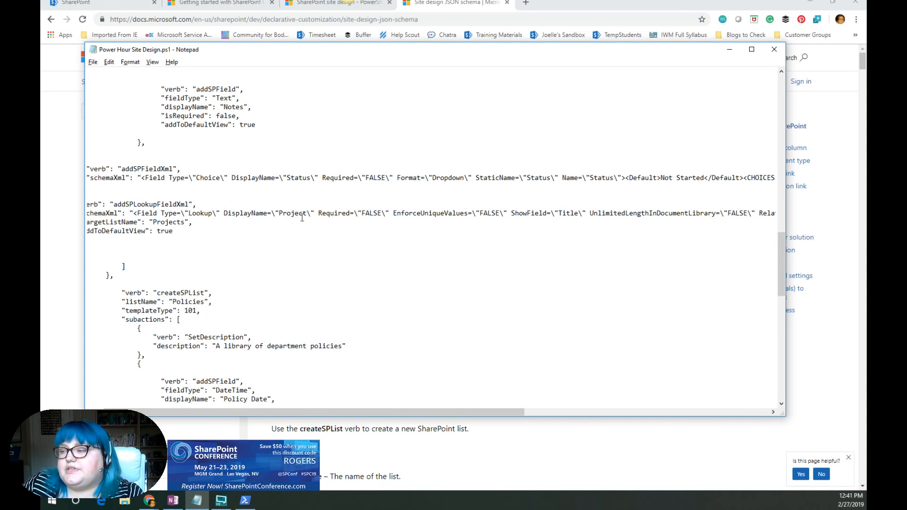
{"action": "left_click_drag", "start_coordinate": [415, 412], "coordinate": [622, 414]}
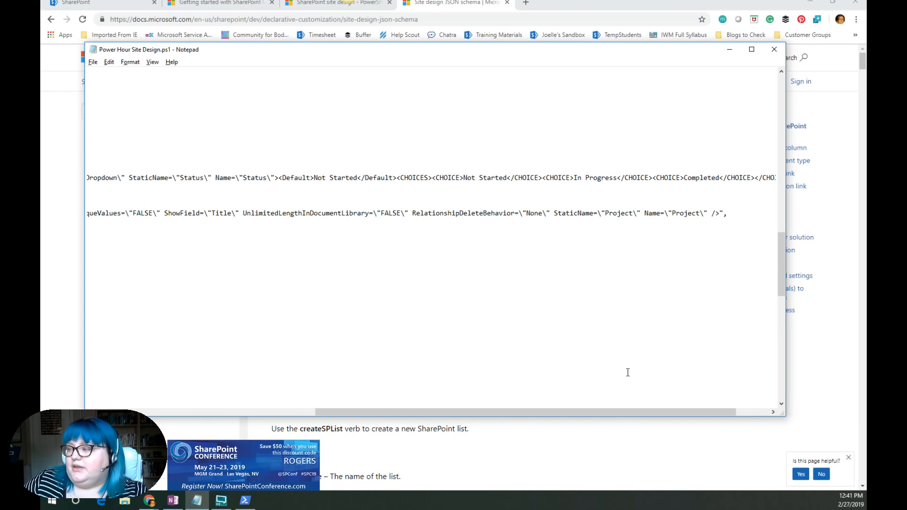
{"action": "left_click_drag", "start_coordinate": [626, 407], "coordinate": [402, 415]}
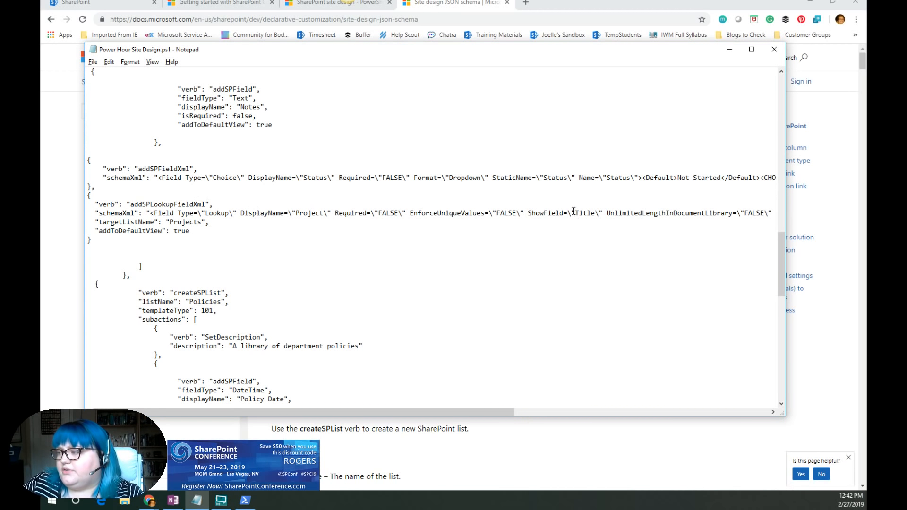
{"action": "left_click_drag", "start_coordinate": [575, 213], "coordinate": [595, 212]}
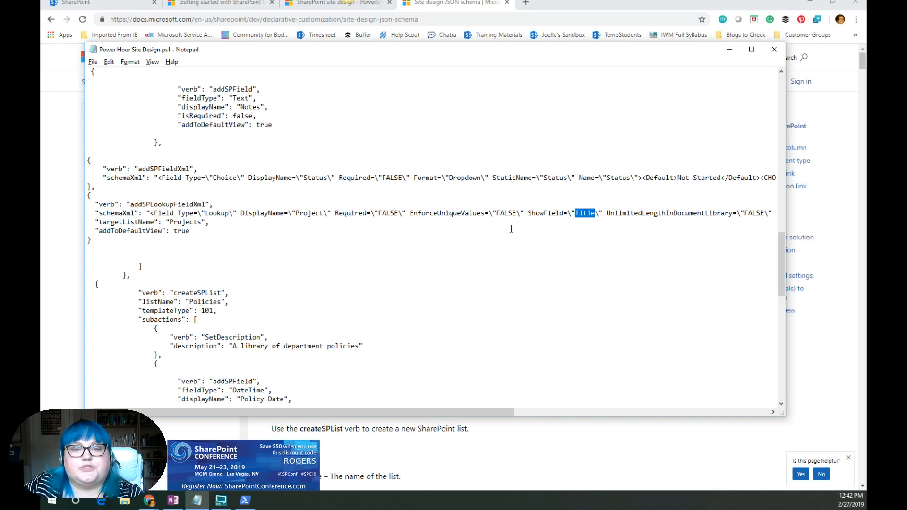
{"action": "left_click", "coordinate": [411, 249]}
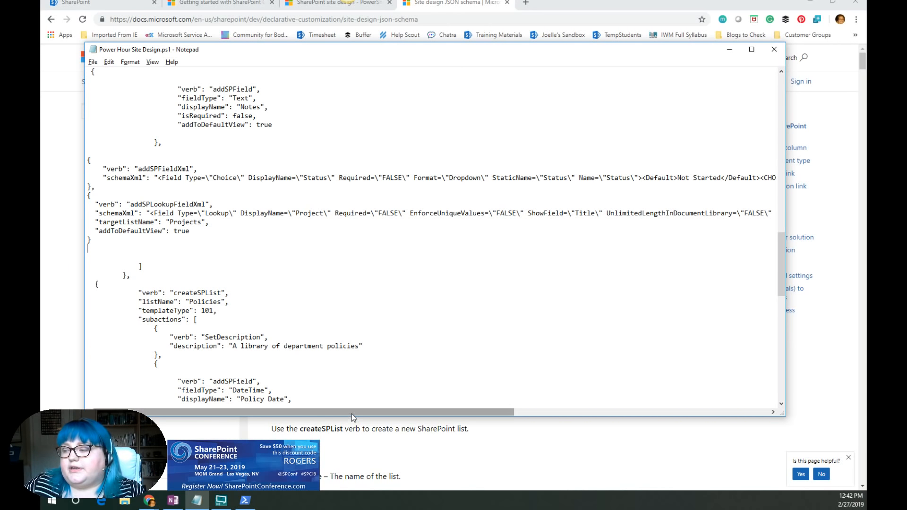
- Read through the Policies library fields, the addNavLink actions and the PowerShell commands at the end of the script
{"action": "scroll", "coordinate": [202, 220], "scroll_direction": "down", "scroll_amount": 3}
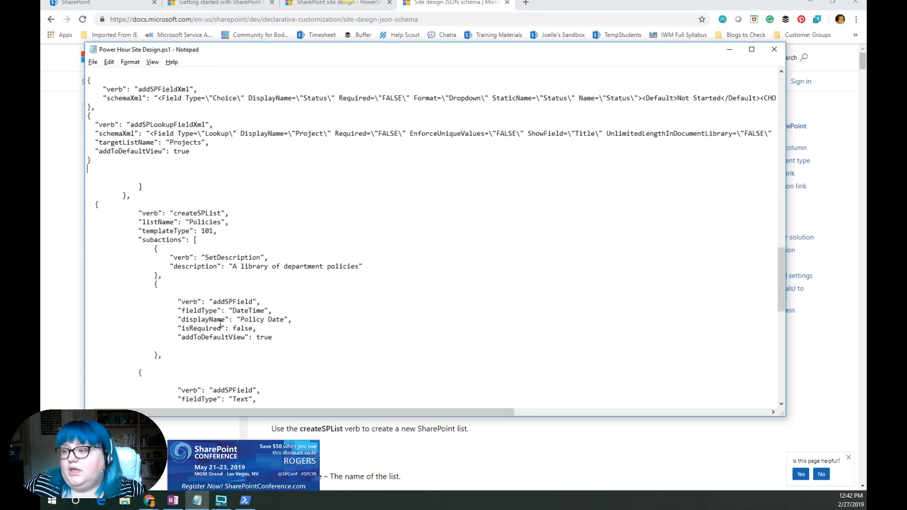
{"action": "scroll", "coordinate": [170, 212], "scroll_direction": "down", "scroll_amount": 1}
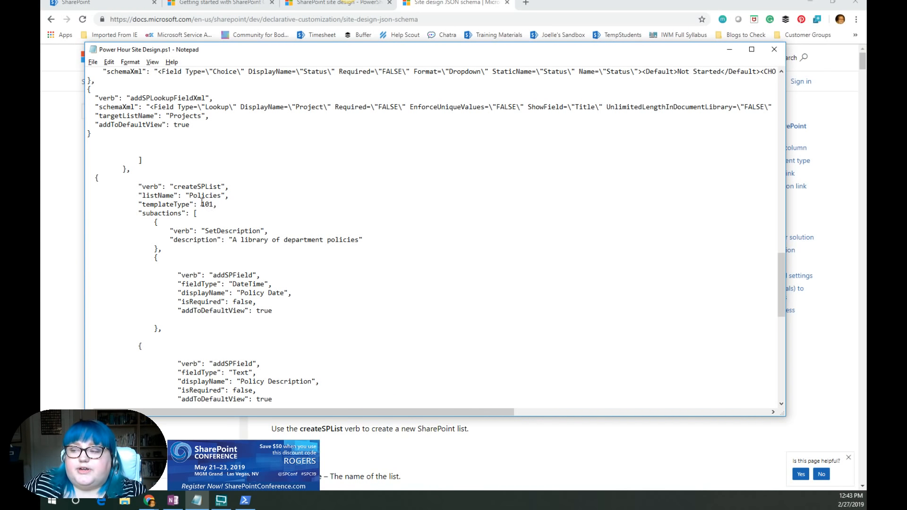
{"action": "scroll", "coordinate": [208, 198], "scroll_direction": "down", "scroll_amount": 1}
{"action": "scroll", "coordinate": [208, 197], "scroll_direction": "down", "scroll_amount": 7}
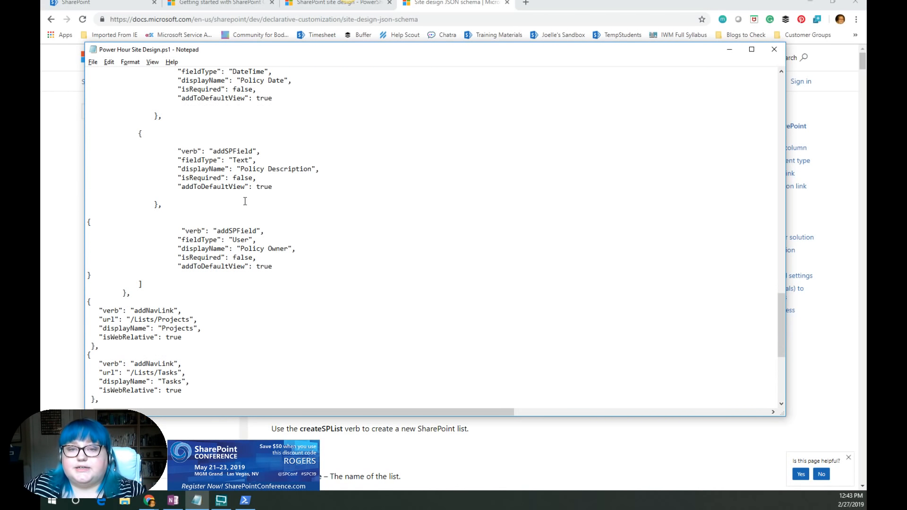
{"action": "scroll", "coordinate": [245, 208], "scroll_direction": "down", "scroll_amount": 6}
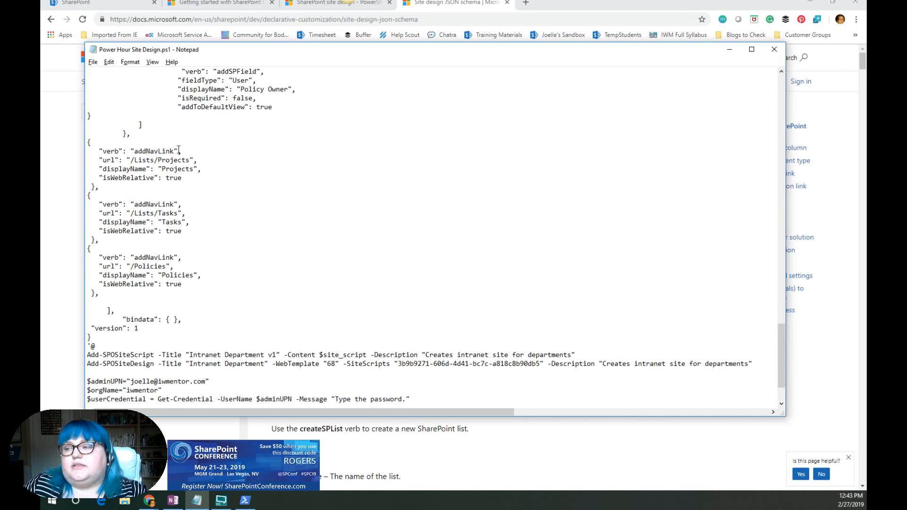
{"action": "scroll", "coordinate": [178, 149], "scroll_direction": "up", "scroll_amount": 3}
{"action": "scroll", "coordinate": [216, 124], "scroll_direction": "up", "scroll_amount": 9}
{"action": "scroll", "coordinate": [231, 224], "scroll_direction": "down", "scroll_amount": 9}
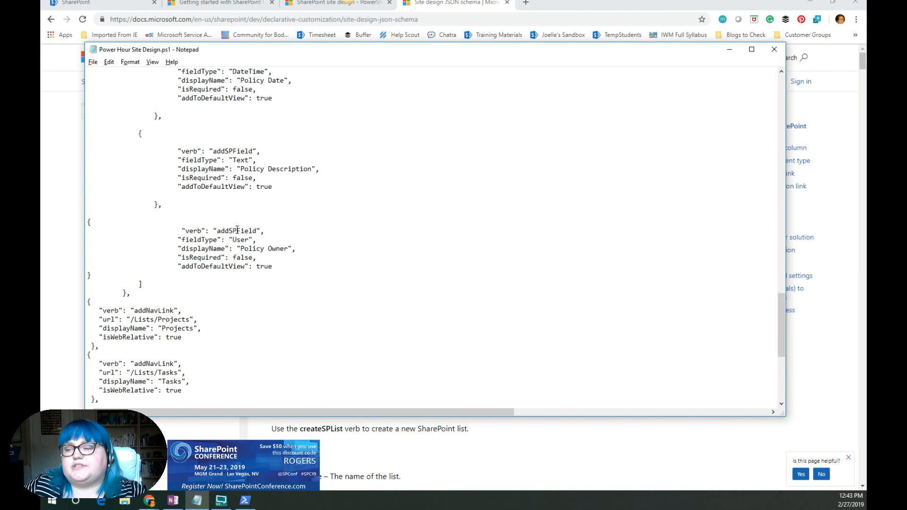
{"action": "scroll", "coordinate": [231, 224], "scroll_direction": "down", "scroll_amount": 4}
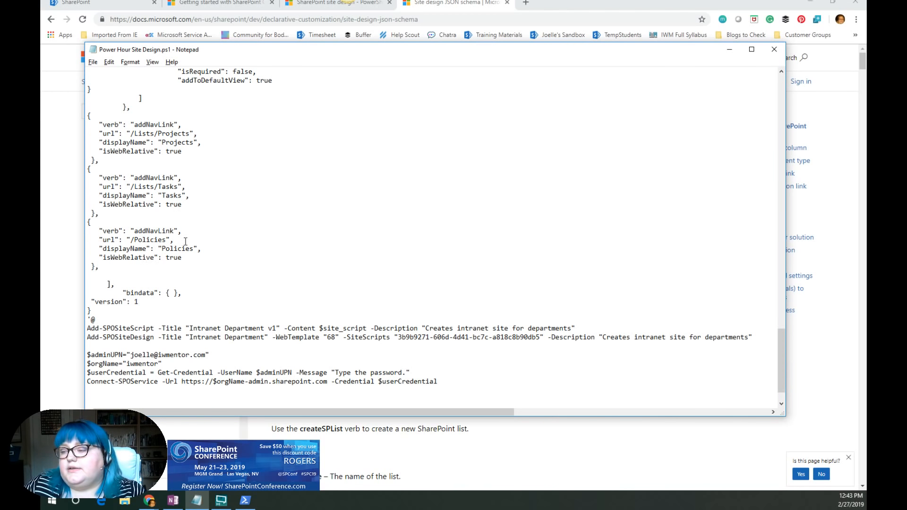
{"action": "scroll", "coordinate": [347, 293], "scroll_direction": "down", "scroll_amount": 2}
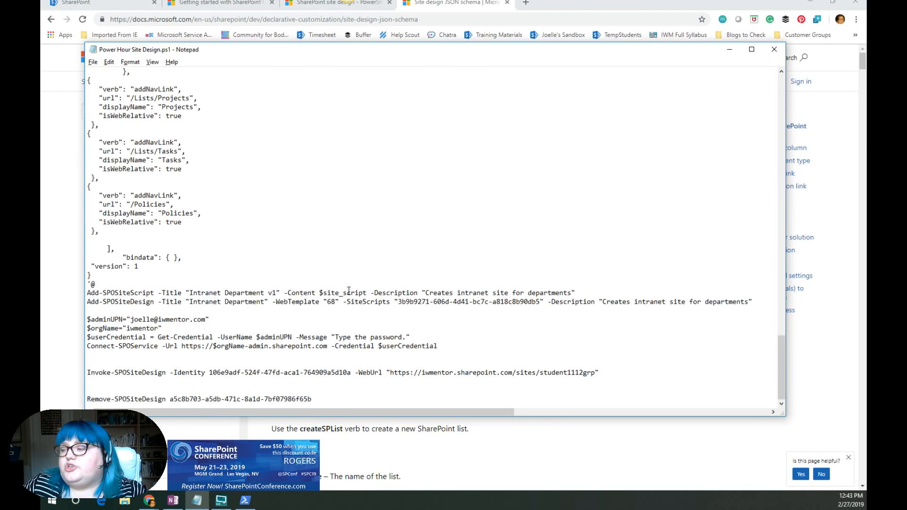
{"action": "scroll", "coordinate": [349, 290], "scroll_direction": "up", "scroll_amount": 5}
{"action": "scroll", "coordinate": [349, 291], "scroll_direction": "down", "scroll_amount": 1}
- Change the Add-SPOSiteScript title to "Intranet Department v2"
{"action": "left_click", "coordinate": [279, 371]}
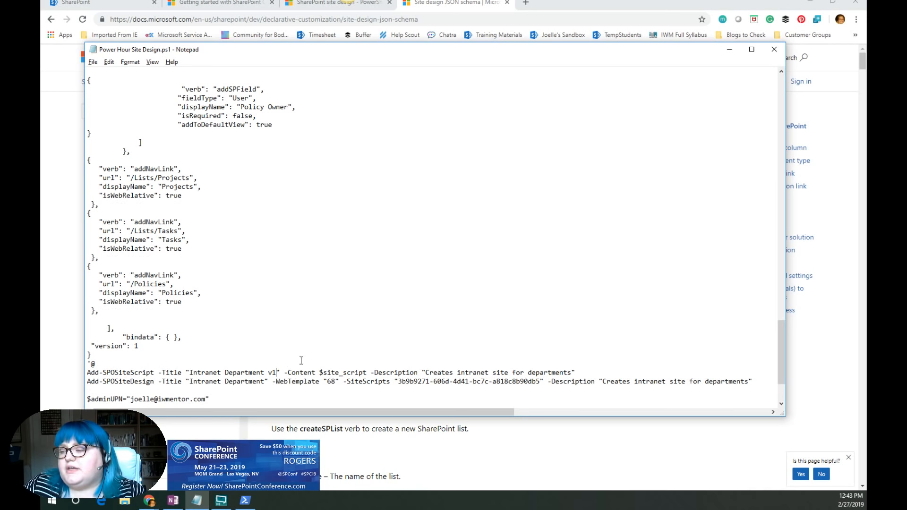
{"action": "key", "text": "BackSpace"}
{"action": "type", "text": "2"}
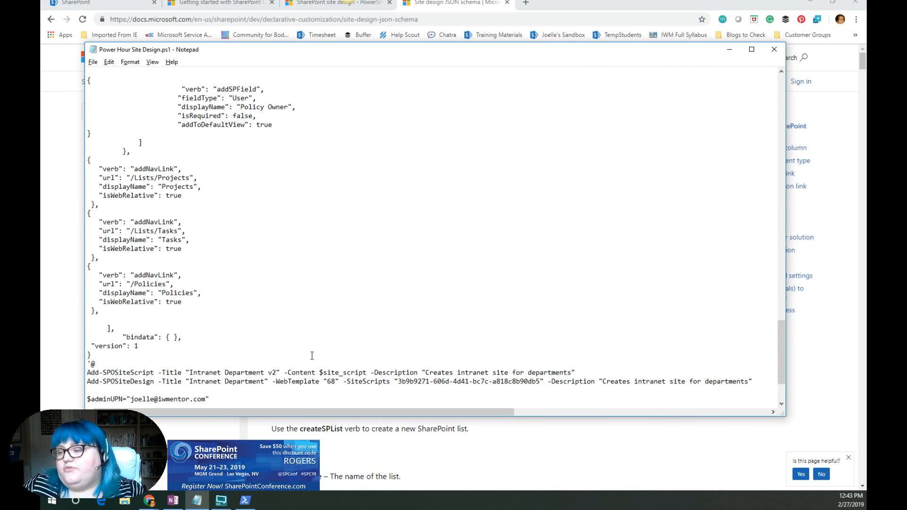
{"action": "scroll", "coordinate": [286, 352], "scroll_direction": "up", "scroll_amount": 2}
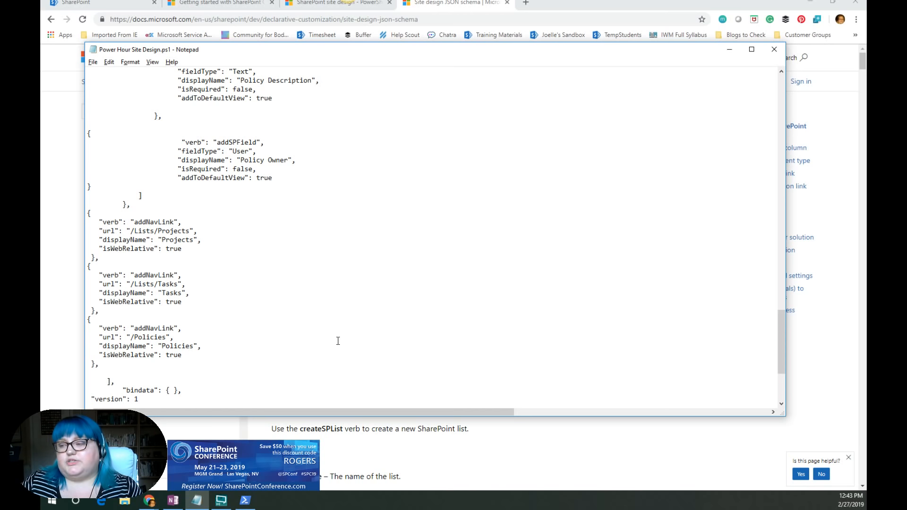
{"action": "scroll", "coordinate": [338, 341], "scroll_direction": "down", "scroll_amount": 2}
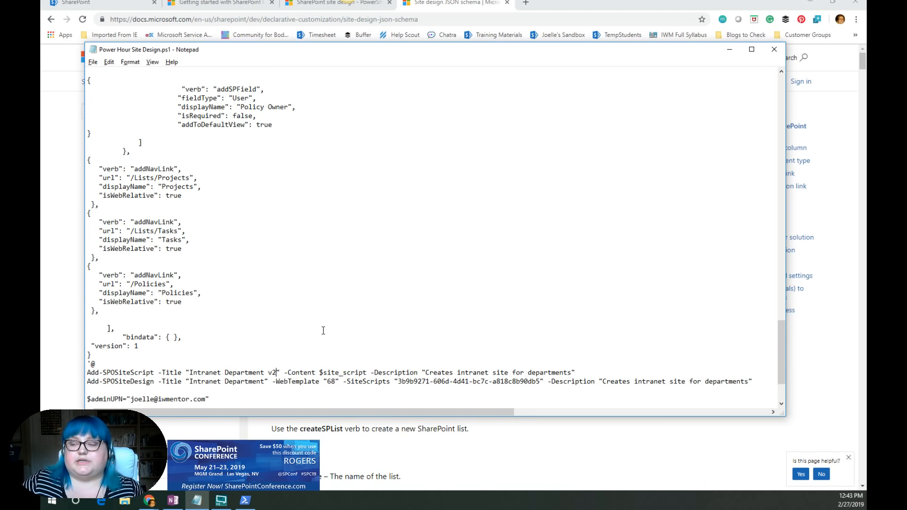
{"action": "scroll", "coordinate": [326, 326], "scroll_direction": "up", "scroll_amount": 2}
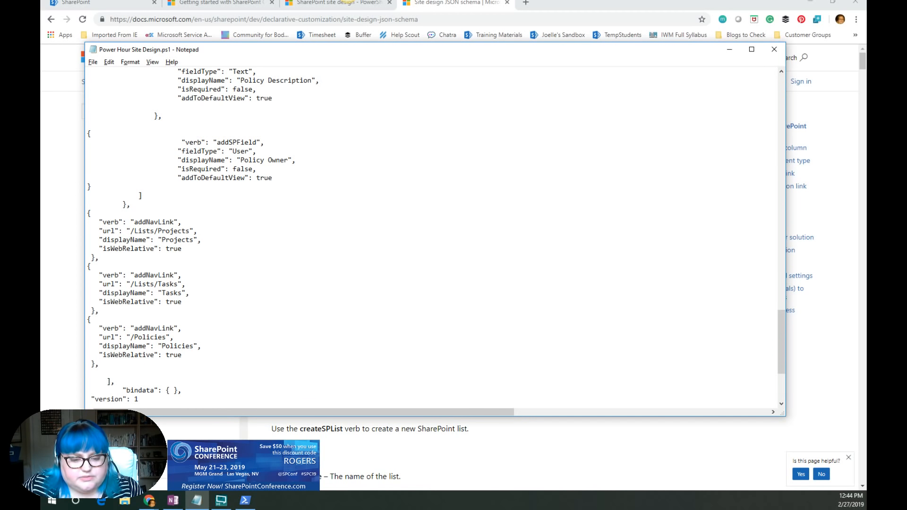
{"action": "key", "text": "alt+Tab"}
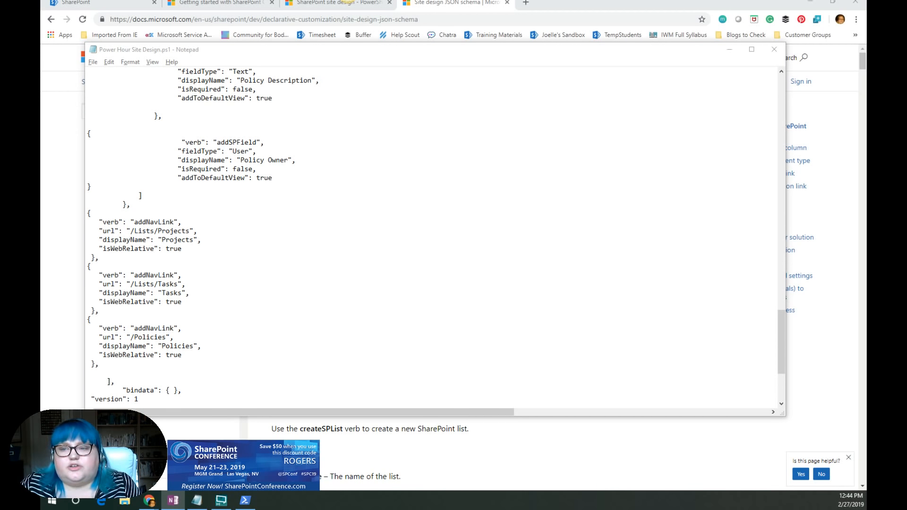
{"action": "key", "text": "alt+Tab"}
{"action": "key", "text": "alt+Tab"}
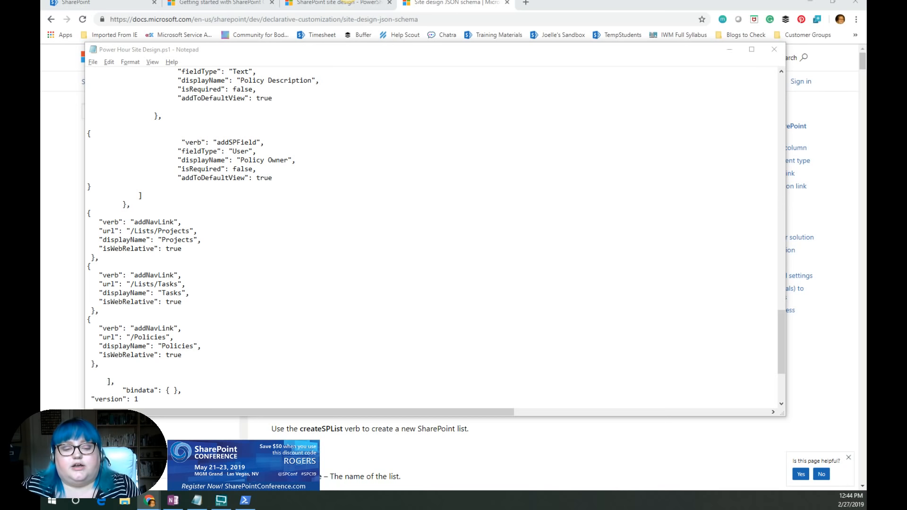
{"action": "key", "text": "alt+Tab"}
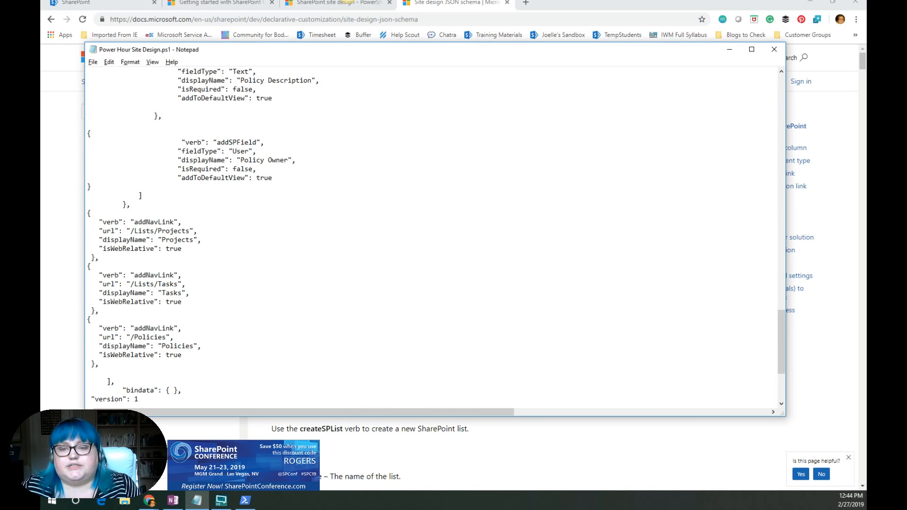
{"action": "key", "text": "alt+Tab"}
{"action": "key", "text": "alt+Tab"}
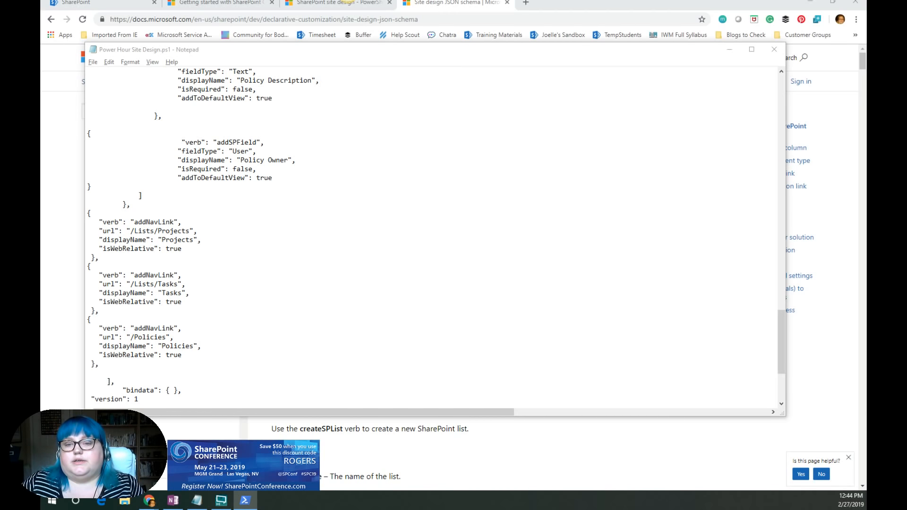
- Copy the whole $site_script block from the script and run it in the SharePoint Online Management Shell
{"action": "scroll", "coordinate": [260, 307], "scroll_direction": "down", "scroll_amount": 3}
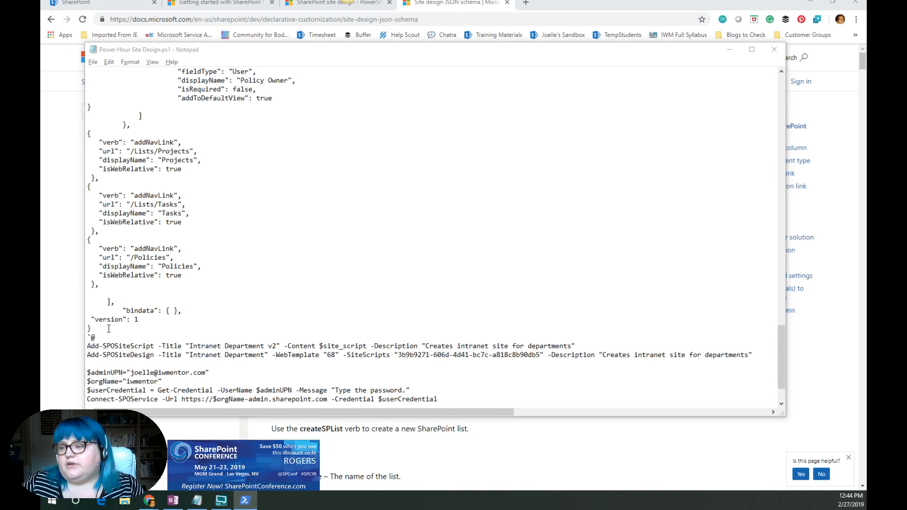
{"action": "left_click_drag", "start_coordinate": [108, 335], "coordinate": [108, 77]}
{"action": "scroll", "coordinate": [87, 305], "scroll_direction": "up", "scroll_amount": 10}
{"action": "scroll", "coordinate": [87, 305], "scroll_direction": "up", "scroll_amount": 20}
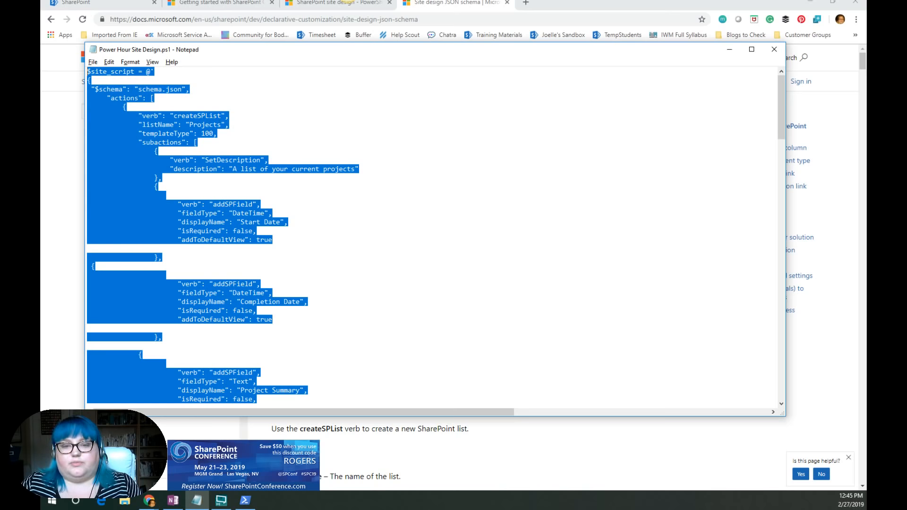
{"action": "key", "text": "ctrl+c"}
{"action": "left_click", "coordinate": [245, 501]}
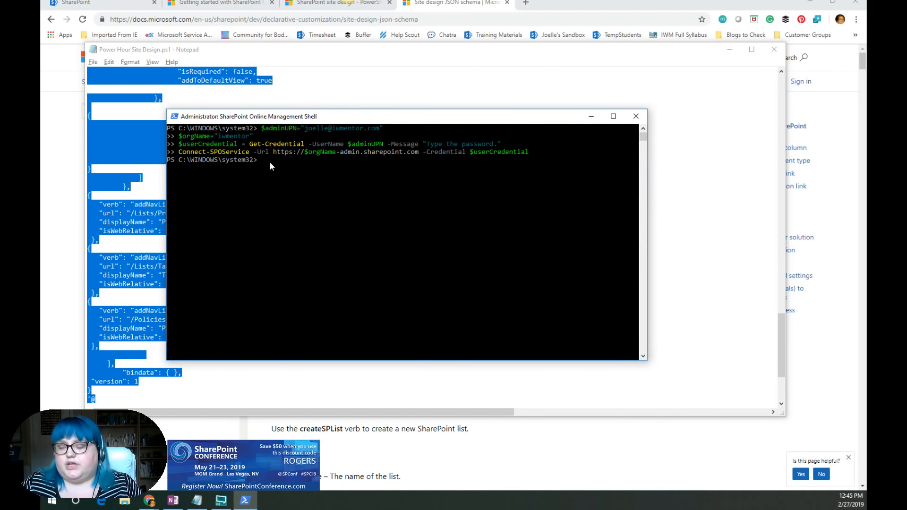
{"action": "right_click", "coordinate": [271, 163]}
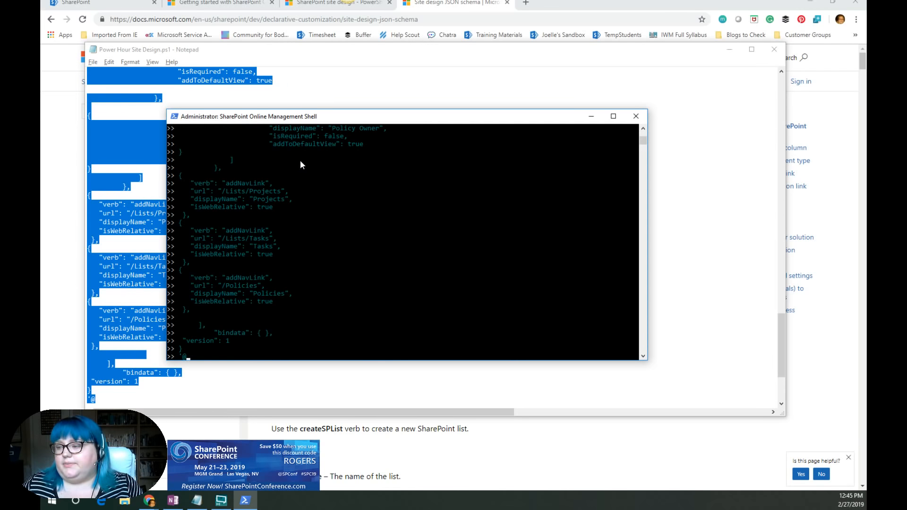
{"action": "key", "text": "Return"}
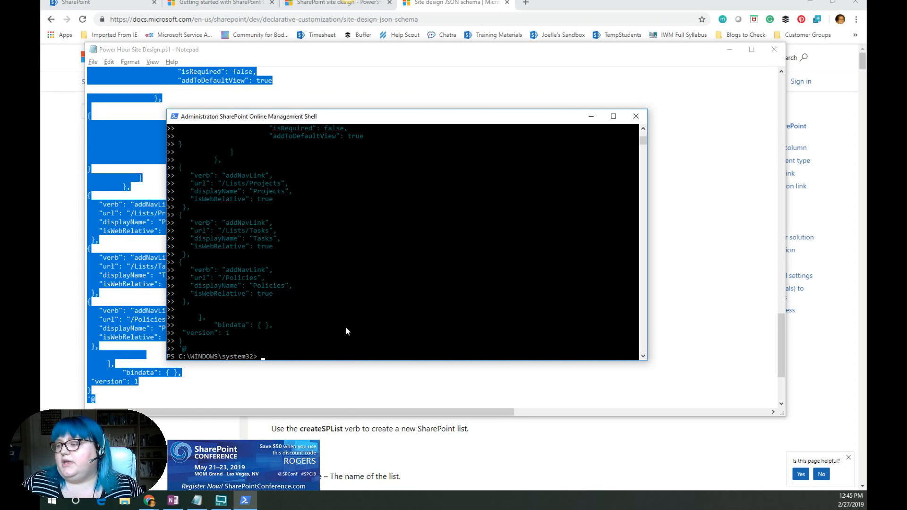
- Copy the Add-SPOSiteScript command line and run it in the management shell to register the site script
{"action": "left_click", "coordinate": [316, 388]}
{"action": "scroll", "coordinate": [315, 380], "scroll_direction": "down", "scroll_amount": 1}
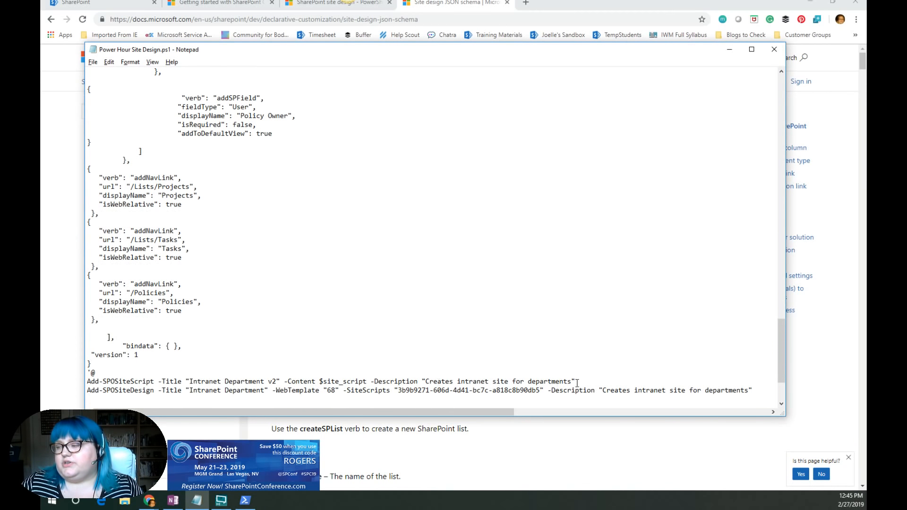
{"action": "left_click_drag", "start_coordinate": [88, 382], "coordinate": [577, 381]}
{"action": "left_click", "coordinate": [88, 381]}
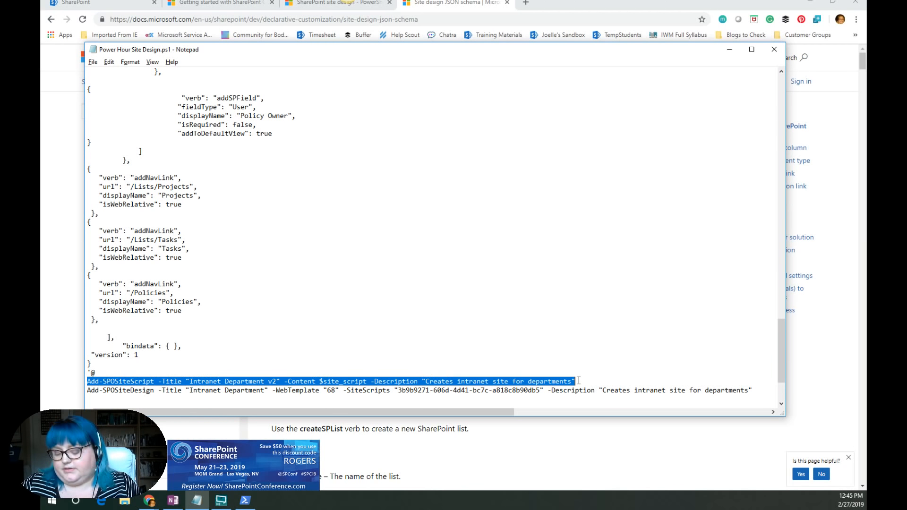
{"action": "left_click", "coordinate": [730, 50]}
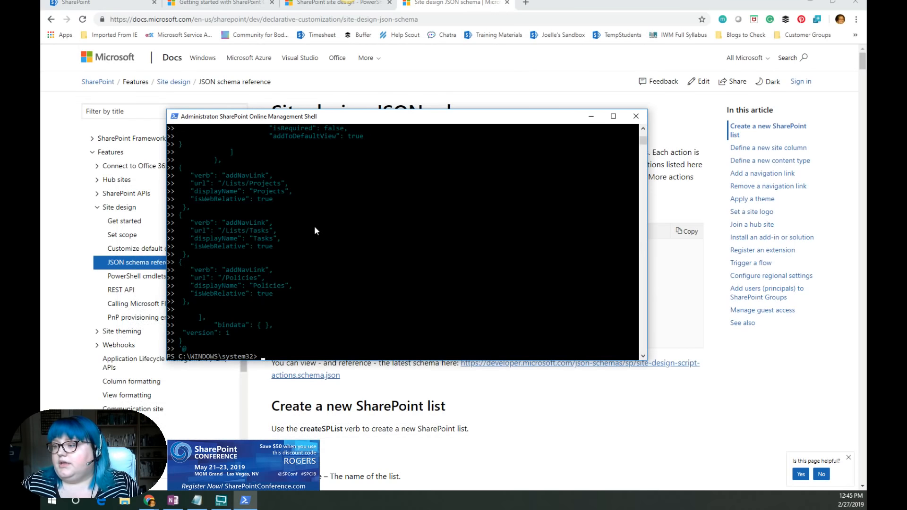
{"action": "scroll", "coordinate": [299, 331], "scroll_direction": "down", "scroll_amount": 2}
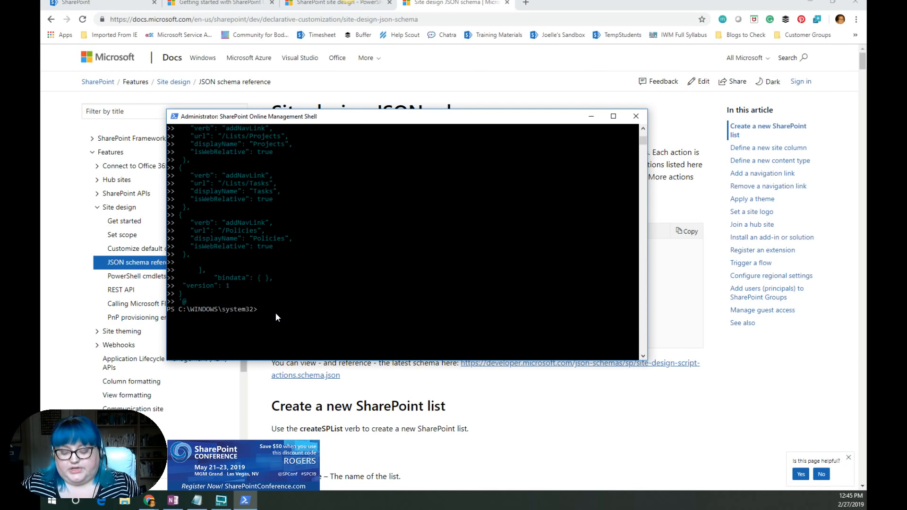
{"action": "key", "text": "ctrl+v"}
{"action": "scroll", "coordinate": [411, 265], "scroll_direction": "down", "scroll_amount": 1}
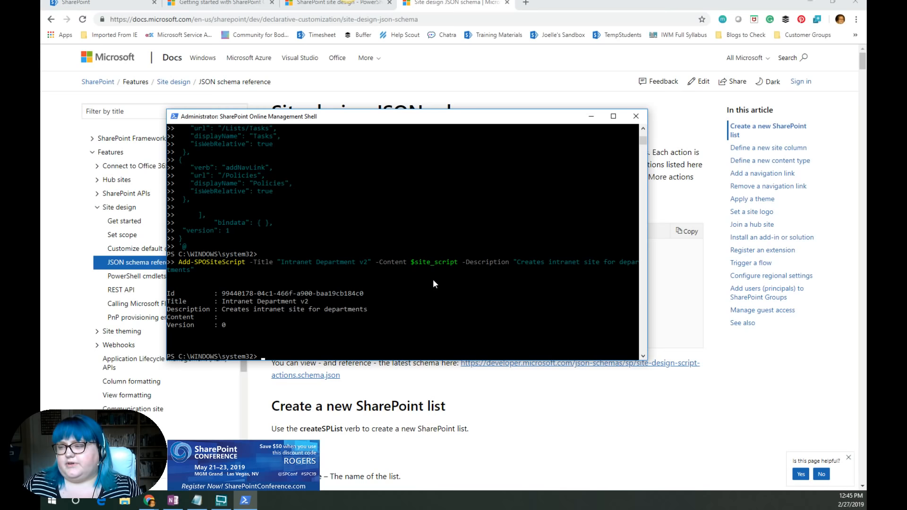
{"action": "scroll", "coordinate": [427, 282], "scroll_direction": "down", "scroll_amount": 1}
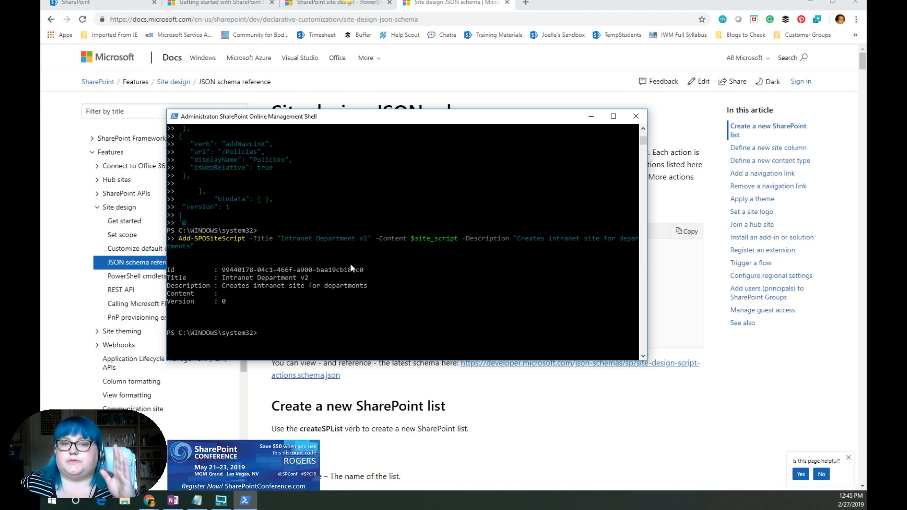
- Copy the new site script's Id from the shell output and paste it as the -SiteScripts value in the Add-SPOSiteDesign line
{"action": "left_click_drag", "start_coordinate": [362, 269], "coordinate": [225, 275]}
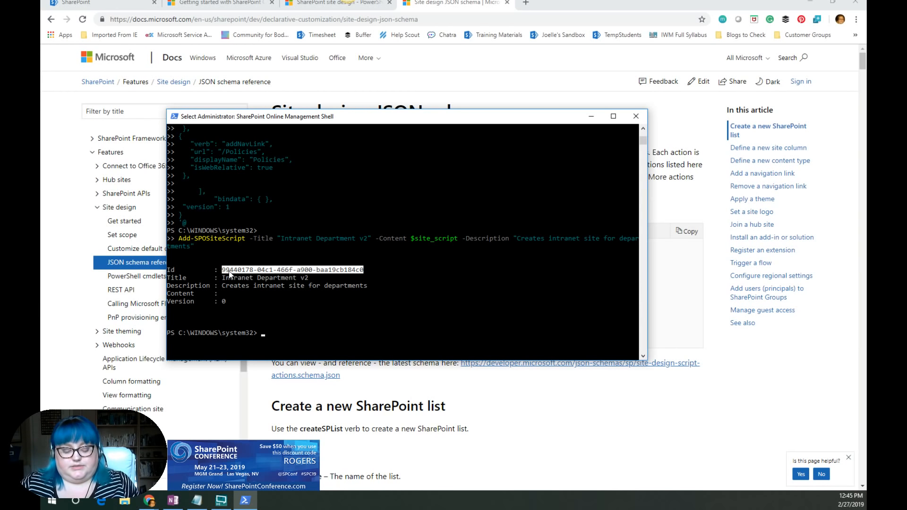
{"action": "key", "text": "ctrl+c"}
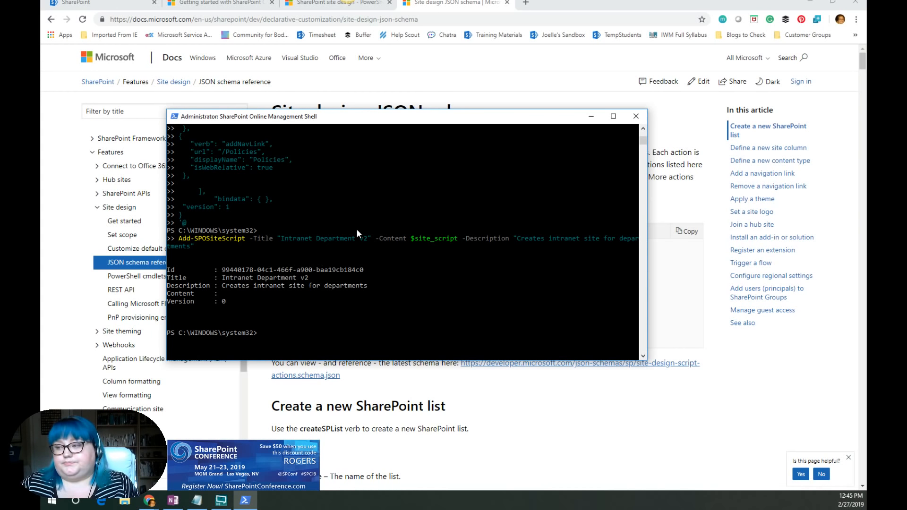
{"action": "left_click", "coordinate": [196, 500]}
{"action": "scroll", "coordinate": [425, 372], "scroll_direction": "down", "scroll_amount": 2}
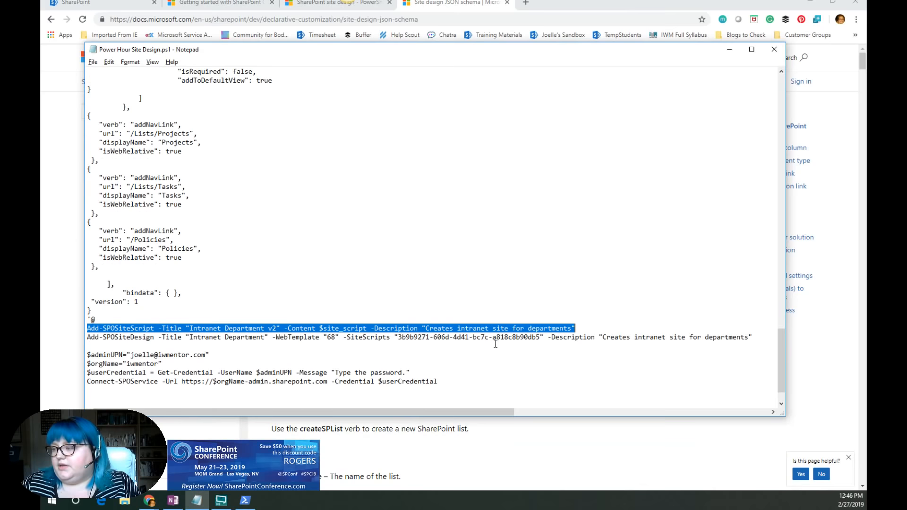
{"action": "left_click", "coordinate": [541, 337]}
{"action": "left_click_drag", "start_coordinate": [542, 337], "coordinate": [399, 336]}
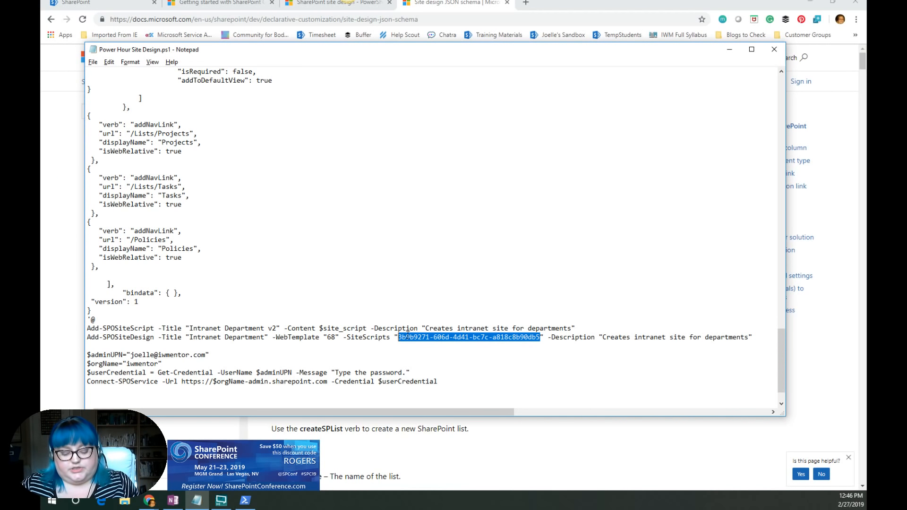
{"action": "key", "text": "ctrl+v"}
- Copy the Add-SPOSiteDesign command line and run it in the management shell to register the site design
{"action": "left_click_drag", "start_coordinate": [754, 337], "coordinate": [243, 338]}
{"action": "left_click", "coordinate": [126, 342]}
{"action": "left_click_drag", "start_coordinate": [125, 341], "coordinate": [86, 338]}
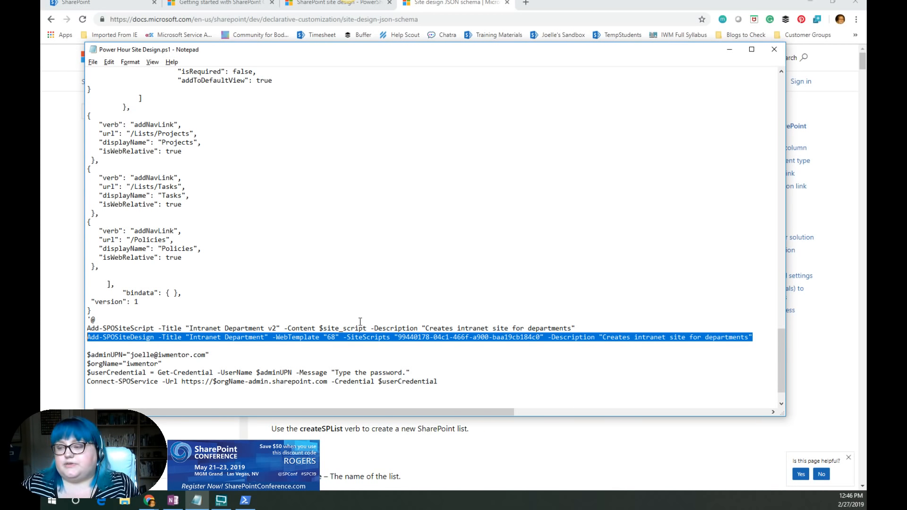
{"action": "left_click", "coordinate": [730, 50]}
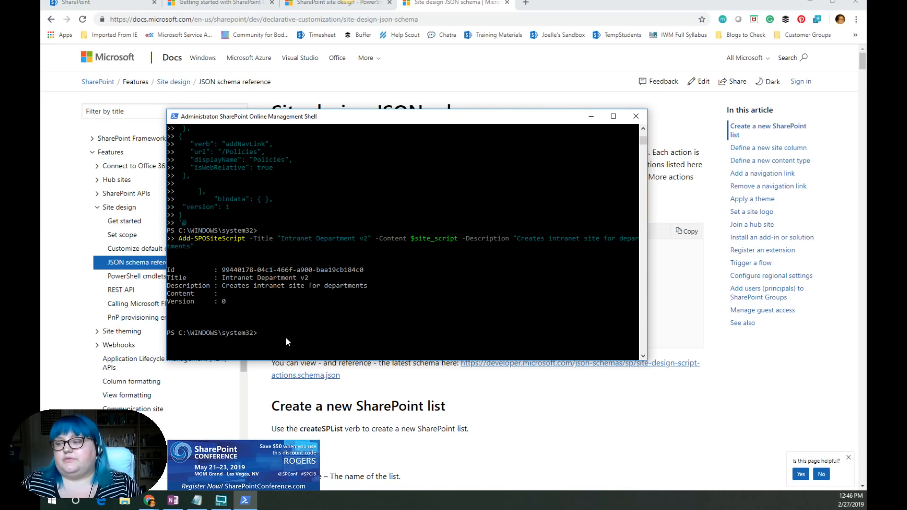
{"action": "right_click", "coordinate": [261, 333]}
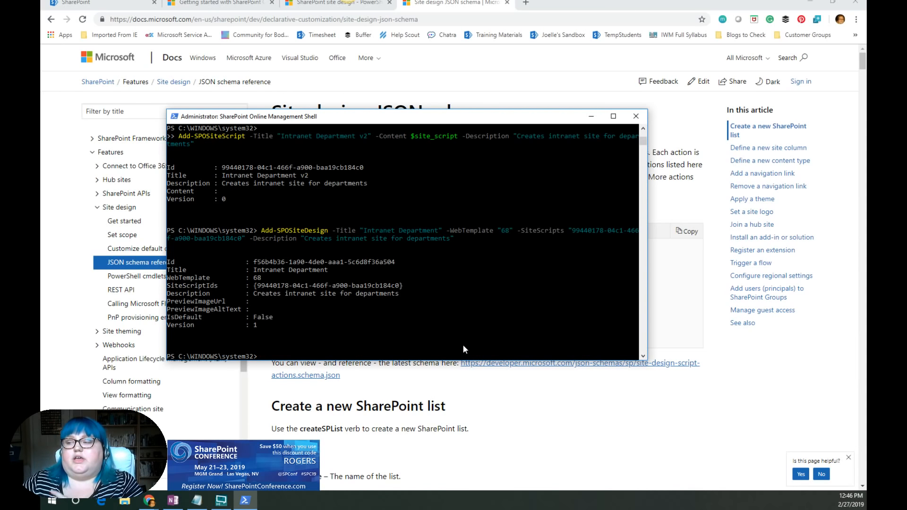
- Copy the new site design's Id from the shell output and replace the ID in the script's Remove-SPOSiteDesign line with it
{"action": "left_click_drag", "start_coordinate": [396, 263], "coordinate": [253, 265]}
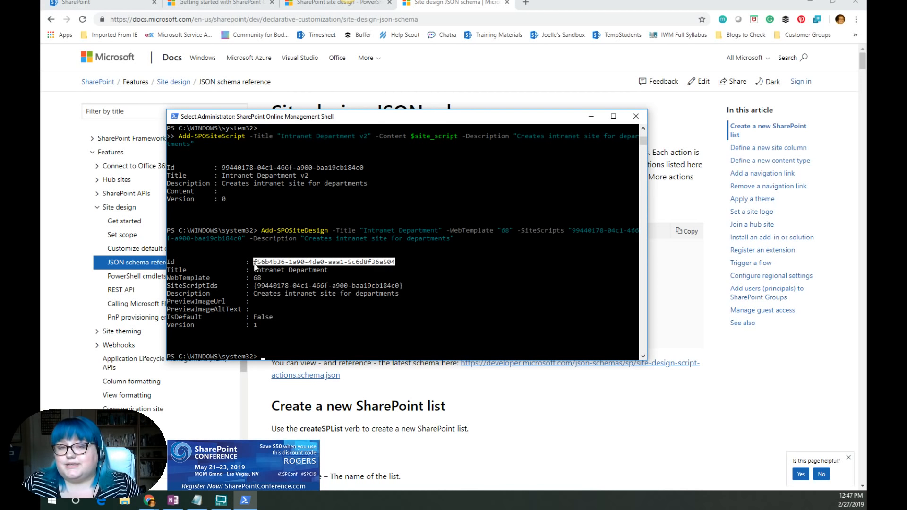
{"action": "right_click", "coordinate": [307, 270]}
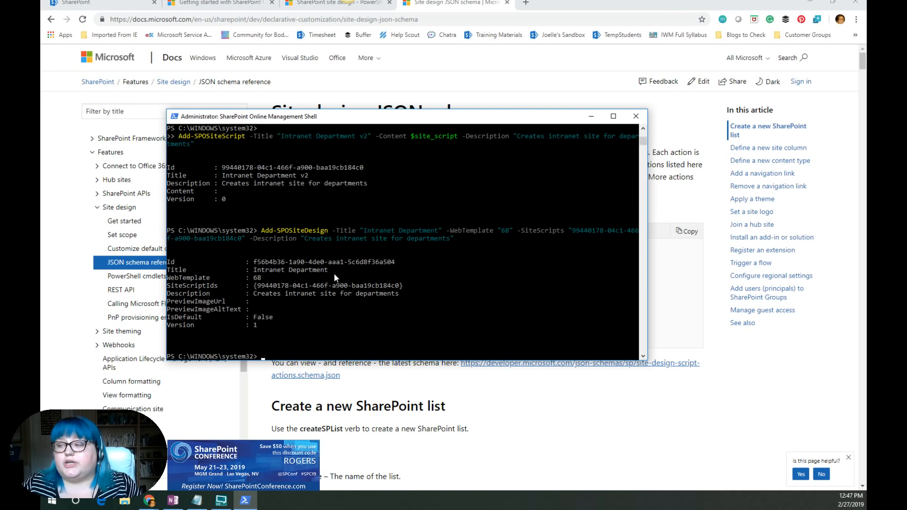
{"action": "left_click_drag", "start_coordinate": [394, 261], "coordinate": [329, 256]}
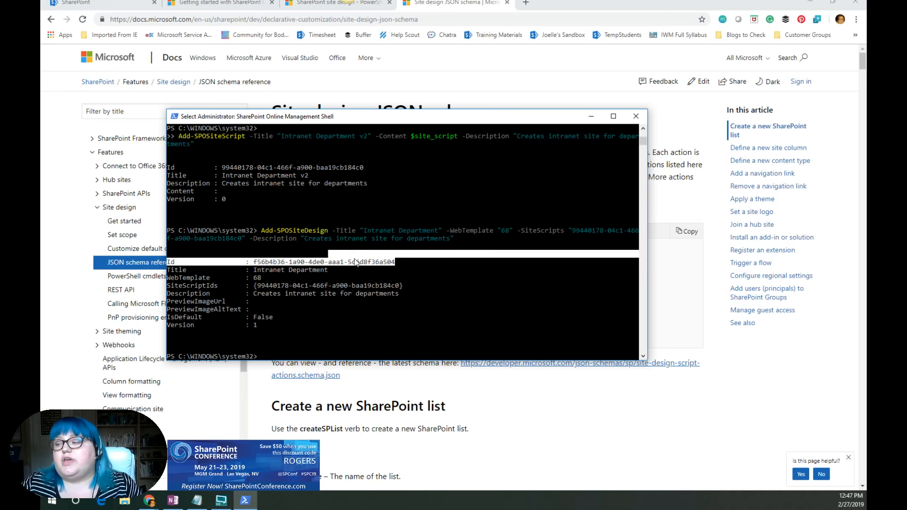
{"action": "left_click", "coordinate": [377, 261]}
{"action": "left_click_drag", "start_coordinate": [395, 262], "coordinate": [250, 266]}
{"action": "key", "text": "ctrl+c"}
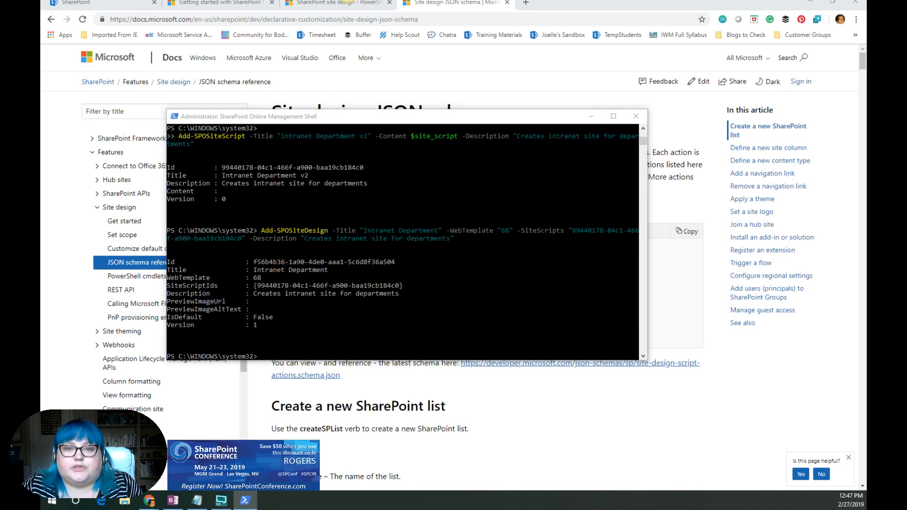
{"action": "key", "text": "alt+Tab"}
{"action": "scroll", "coordinate": [378, 207], "scroll_direction": "down", "scroll_amount": 1}
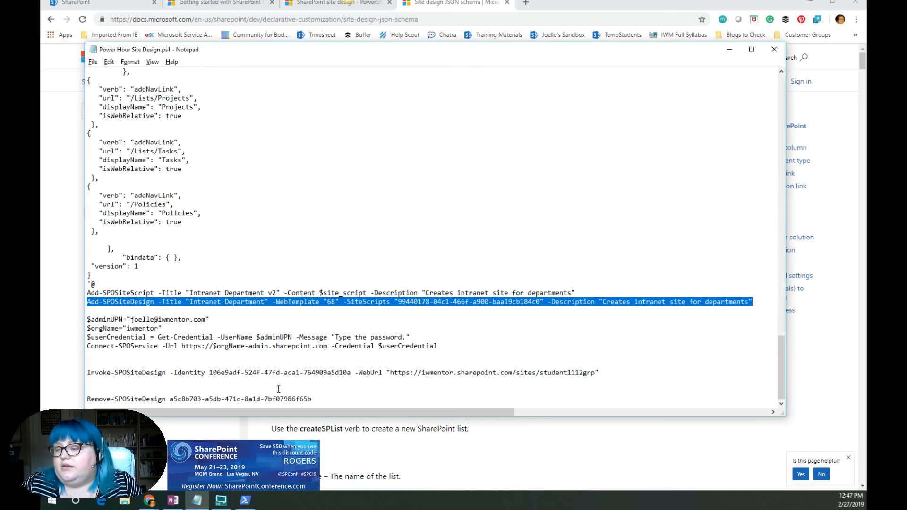
{"action": "left_click_drag", "start_coordinate": [311, 399], "coordinate": [171, 399]}
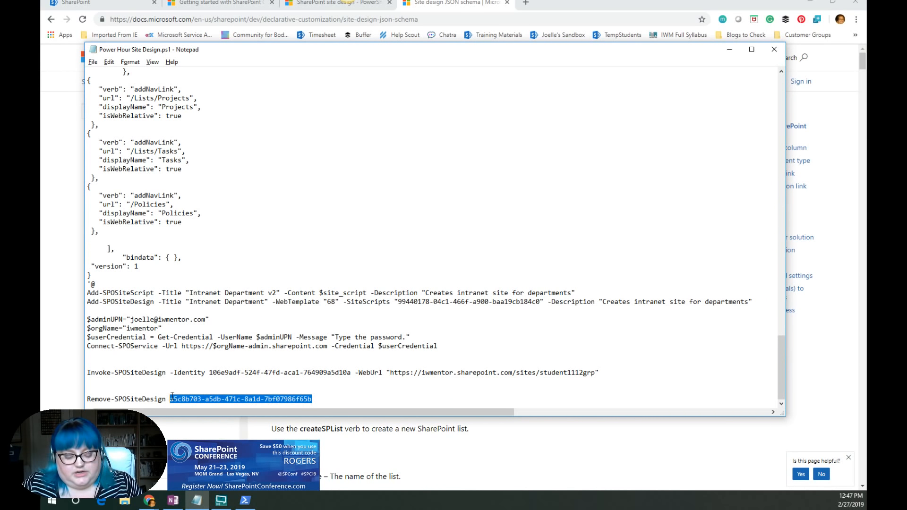
{"action": "key", "text": "Delete"}
{"action": "key", "text": "ctrl+v"}
{"action": "left_click_drag", "start_coordinate": [323, 399], "coordinate": [89, 398]}
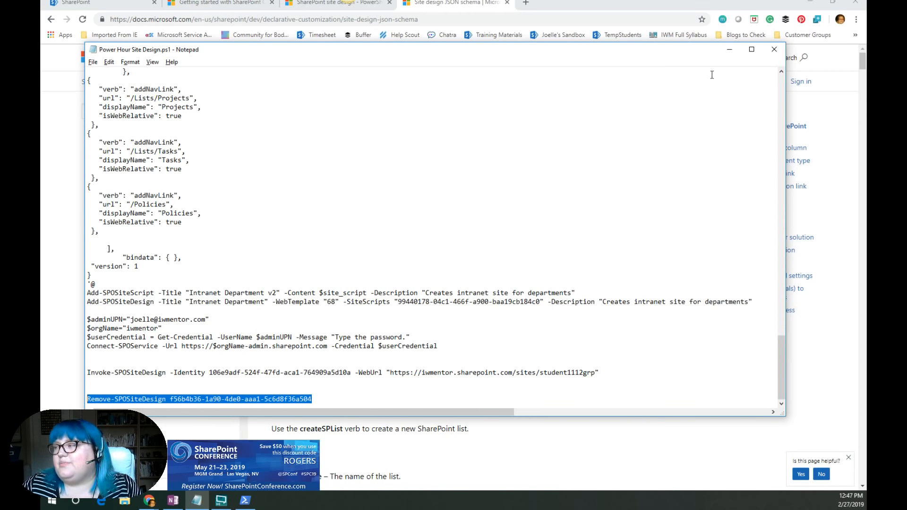
{"action": "left_click", "coordinate": [730, 49]}
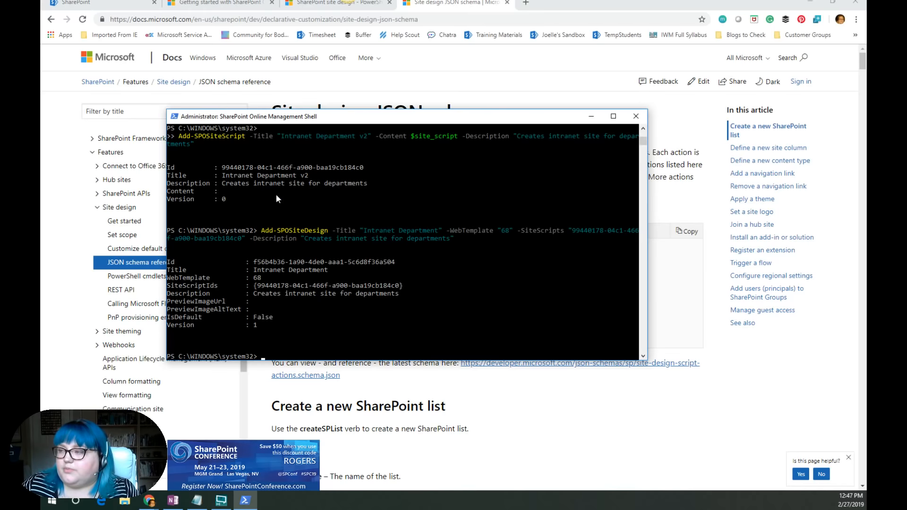
- Browse the site design PowerShell cmdlets list and open the Grant-SPOSiteDesignRights reference page
{"action": "left_click", "coordinate": [338, 3]}
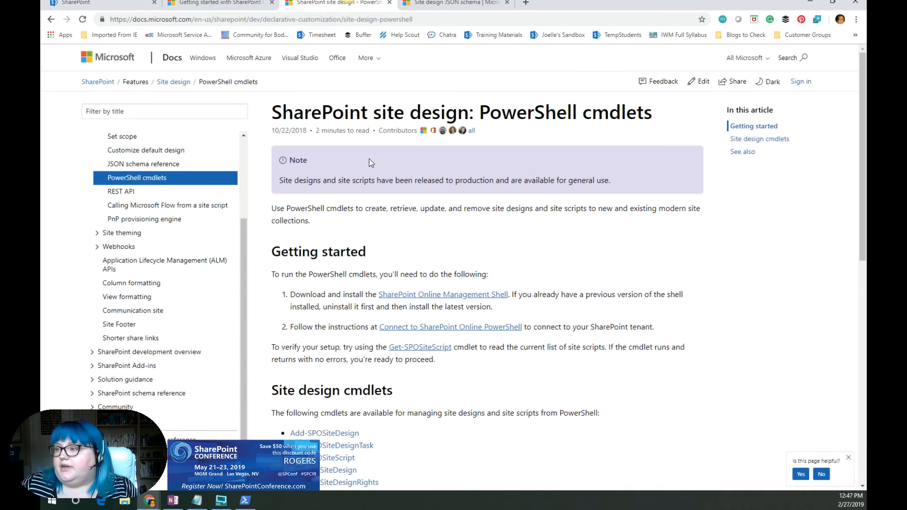
{"action": "left_click", "coordinate": [347, 19]}
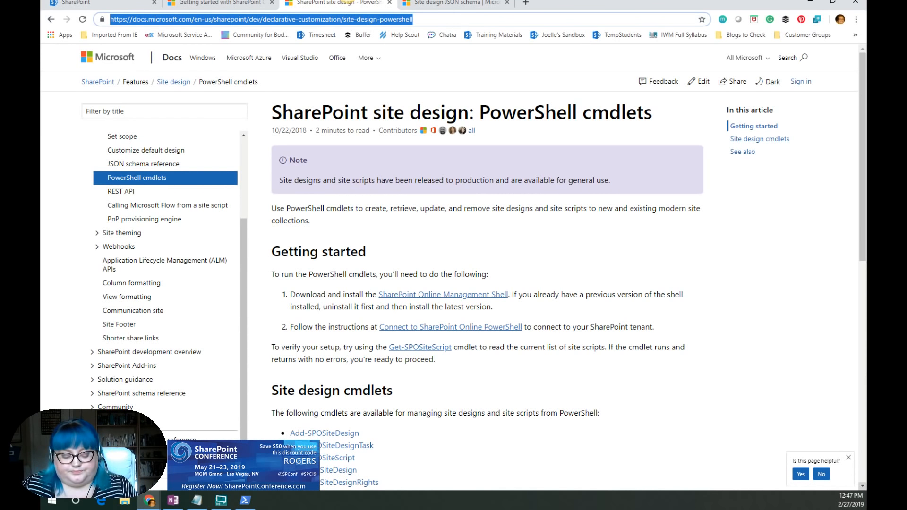
{"action": "key", "text": "alt+Tab"}
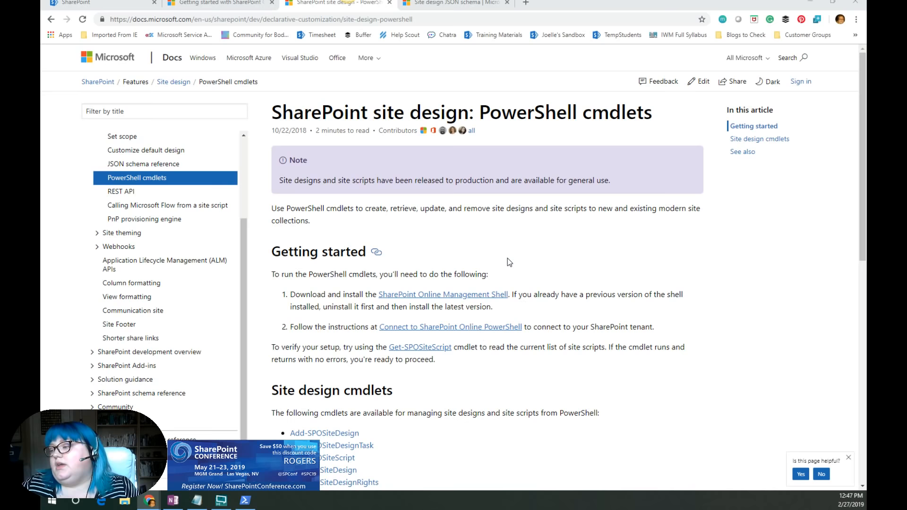
{"action": "scroll", "coordinate": [535, 255], "scroll_direction": "down", "scroll_amount": 1}
{"action": "scroll", "coordinate": [534, 254], "scroll_direction": "down", "scroll_amount": 7}
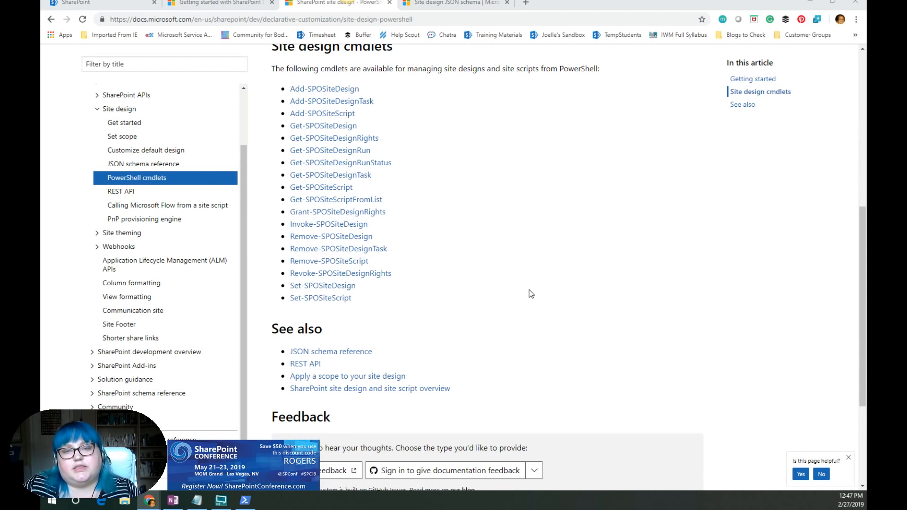
{"action": "scroll", "coordinate": [534, 290], "scroll_direction": "up", "scroll_amount": 2}
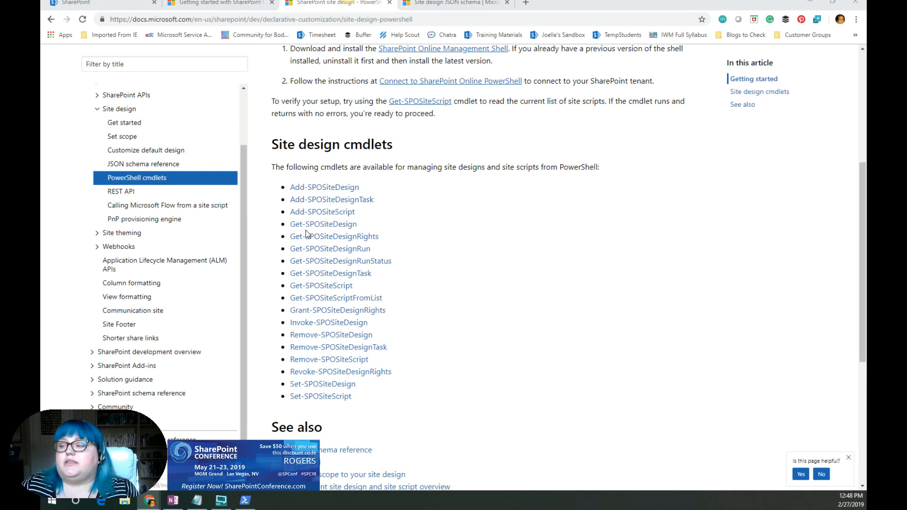
{"action": "left_click_drag", "start_coordinate": [305, 226], "coordinate": [399, 220]}
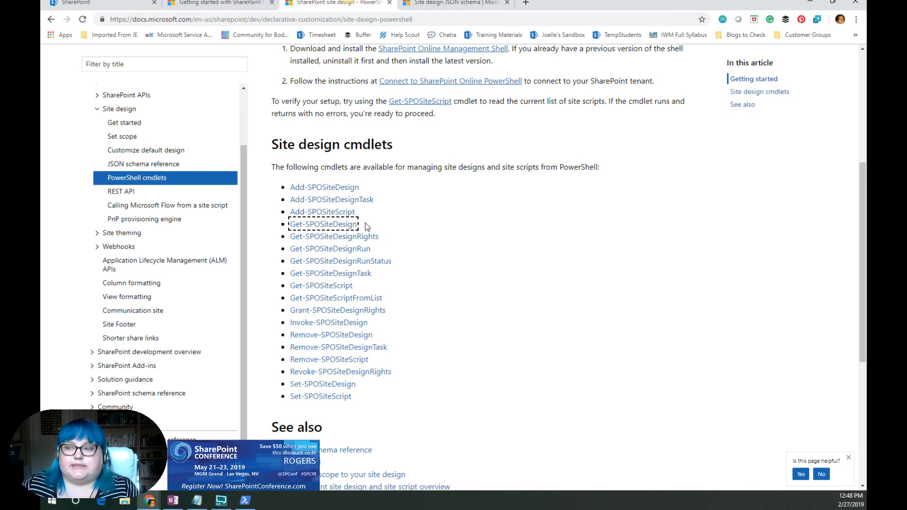
{"action": "left_click", "coordinate": [443, 260]}
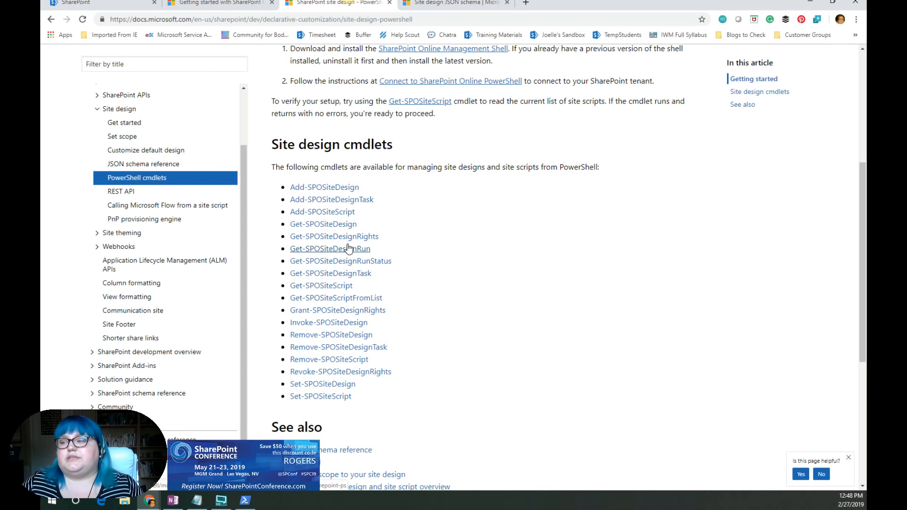
{"action": "left_click", "coordinate": [349, 313]}
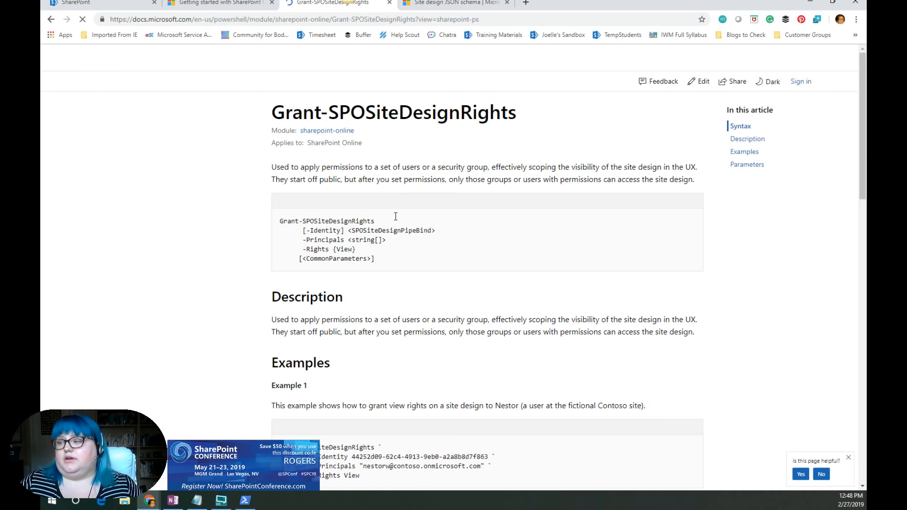
{"action": "scroll", "coordinate": [396, 298], "scroll_direction": "down", "scroll_amount": 3}
{"action": "scroll", "coordinate": [407, 284], "scroll_direction": "down", "scroll_amount": 2}
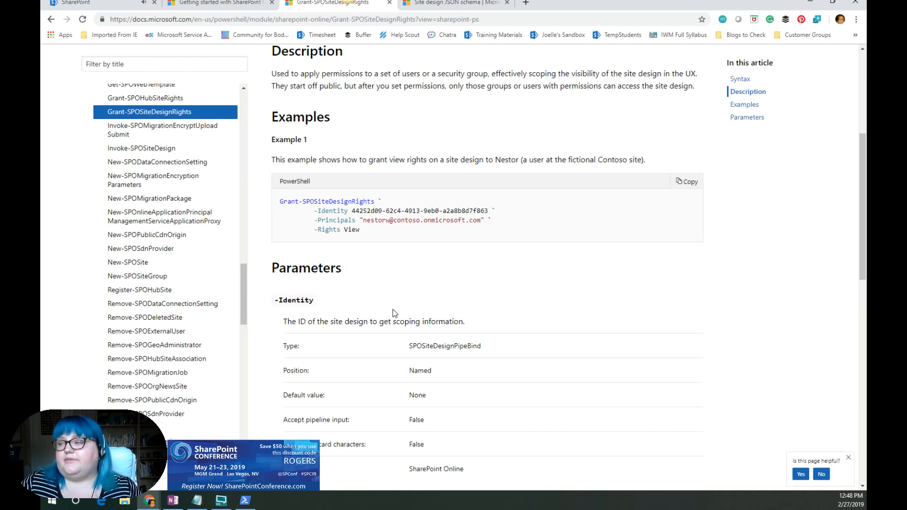
{"action": "scroll", "coordinate": [393, 309], "scroll_direction": "up", "scroll_amount": 5}
{"action": "left_click", "coordinate": [51, 19]}
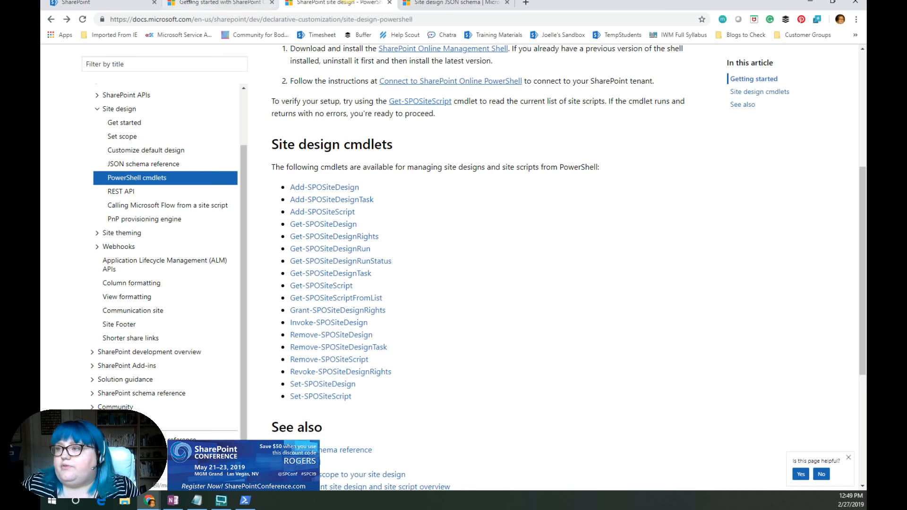
- Open the SharePoint admin center and start a new communication site using the Intranet Department design
{"action": "left_click", "coordinate": [136, 2]}
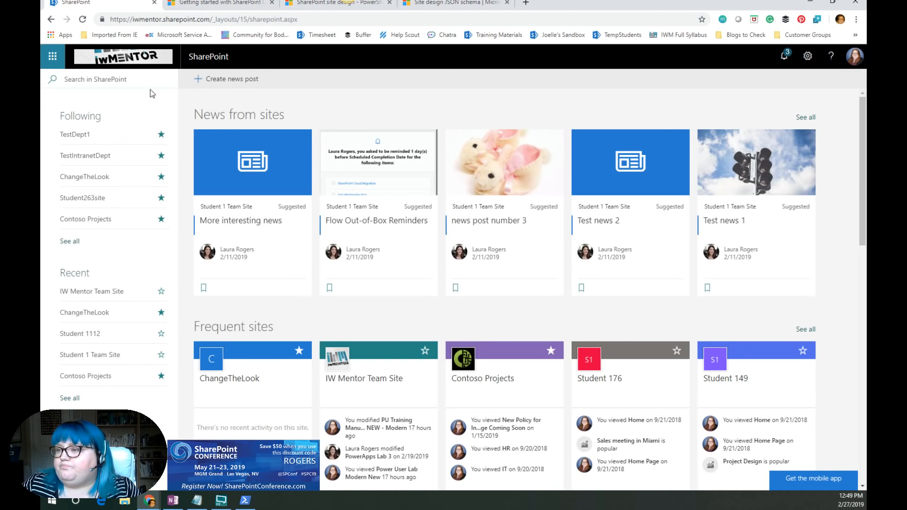
{"action": "left_click", "coordinate": [54, 60]}
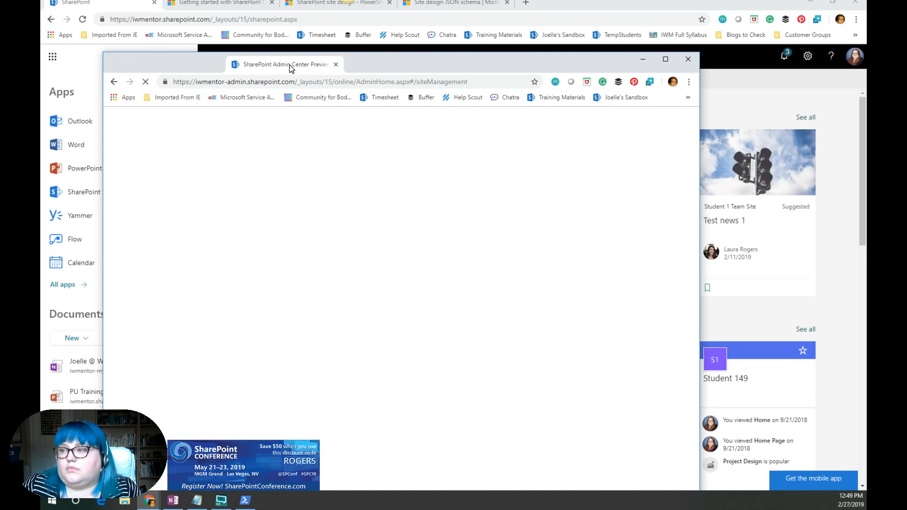
{"action": "left_click", "coordinate": [666, 59]}
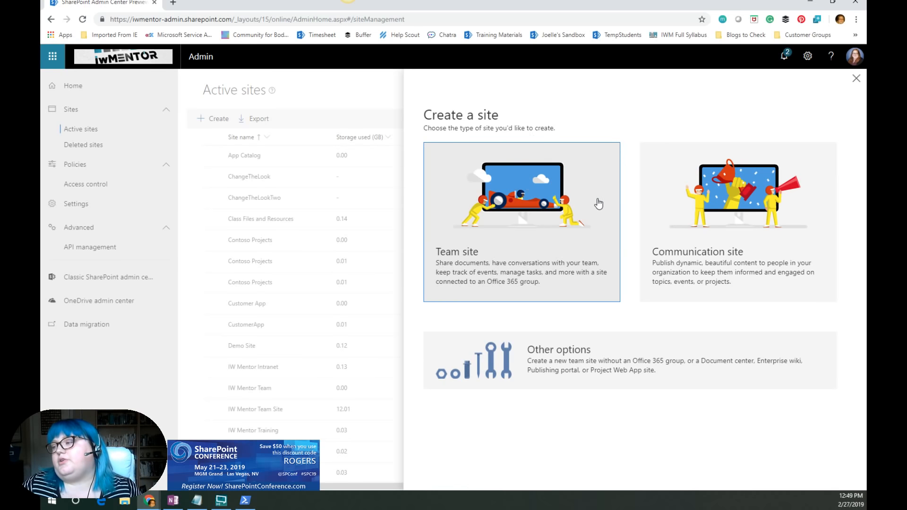
{"action": "left_click", "coordinate": [690, 217]}
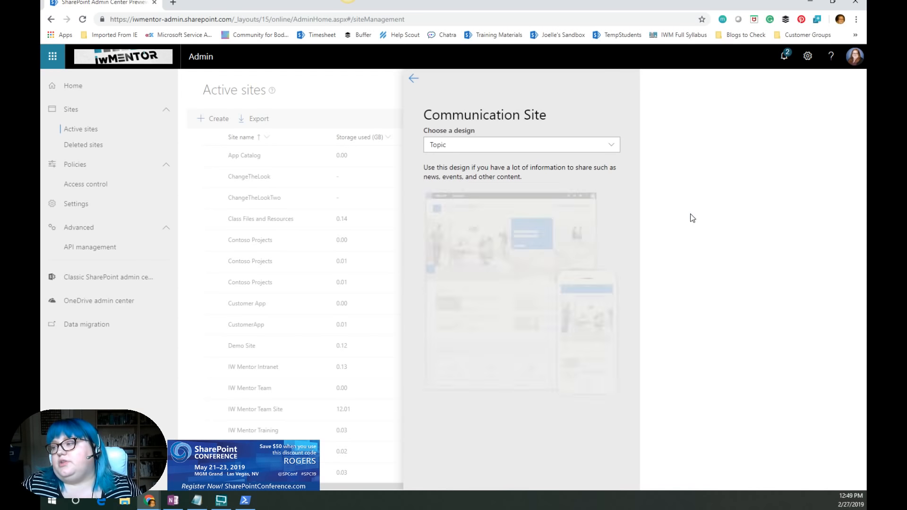
{"action": "left_click", "coordinate": [583, 150]}
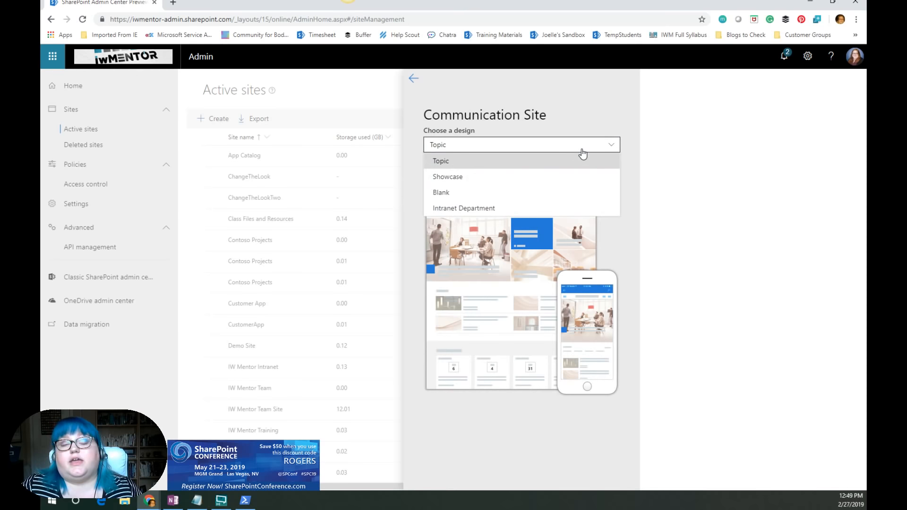
{"action": "left_click", "coordinate": [489, 161]}
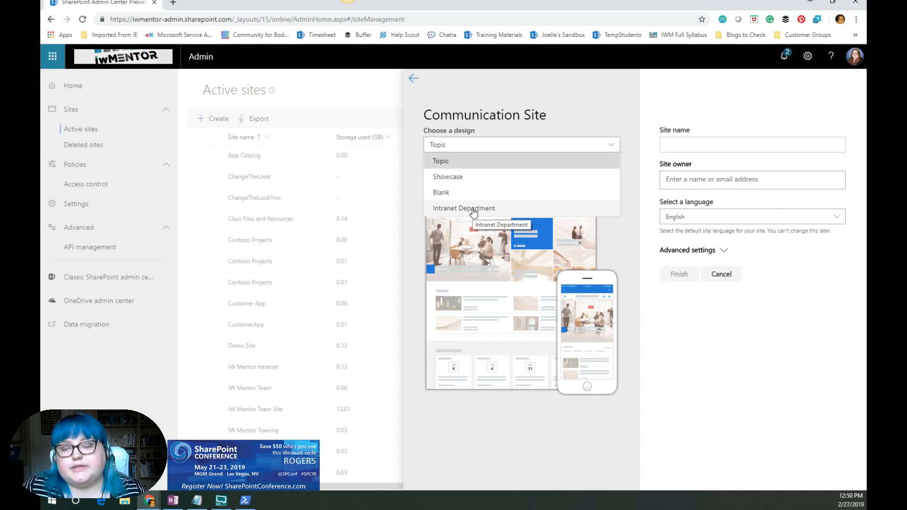
{"action": "left_click", "coordinate": [474, 212]}
- Enter PowerHourDemo as the new site's name and open the site owner field
{"action": "left_click", "coordinate": [681, 140]}
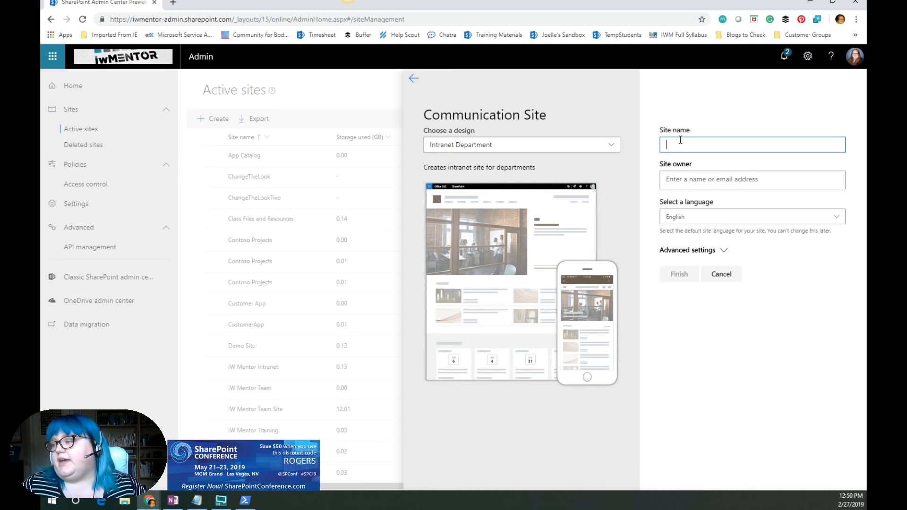
{"action": "type", "text": "PowerHour"}
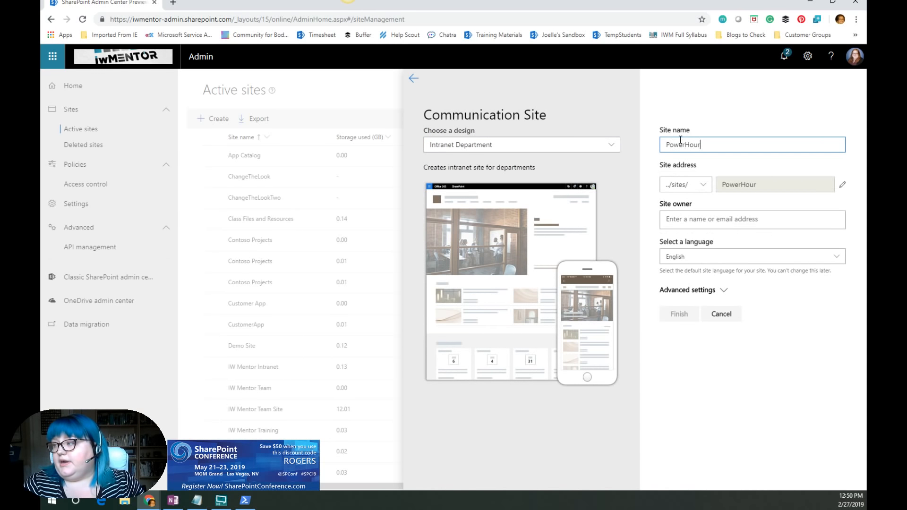
{"action": "type", "text": "Demo"}
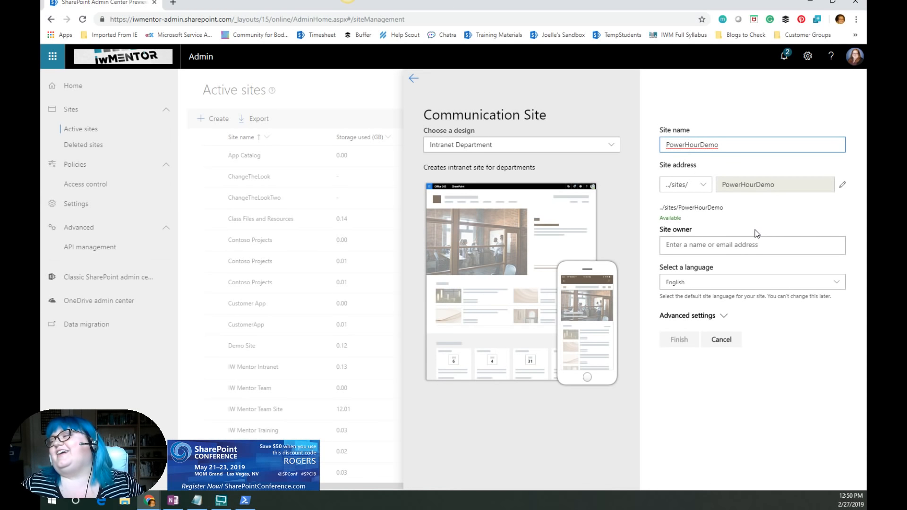
{"action": "left_click", "coordinate": [710, 245]}
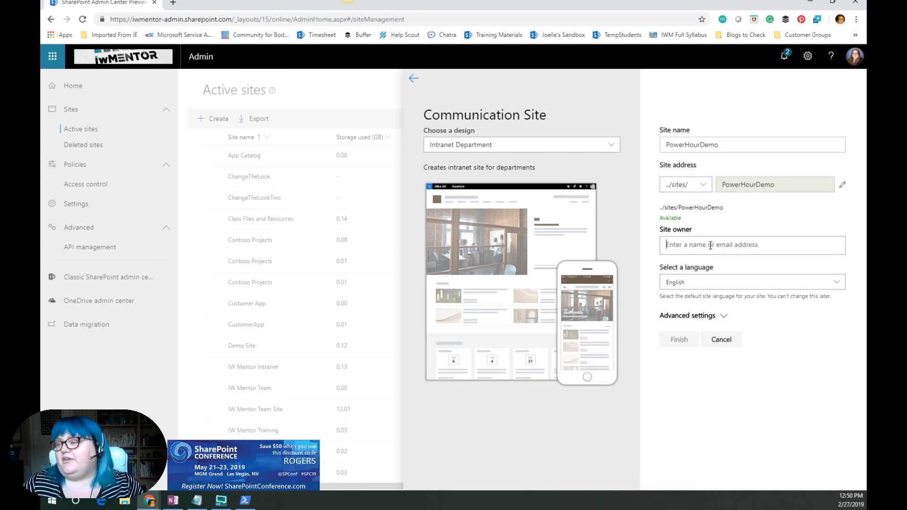
- Set the site owner to the suggested user account and finish creating the communication site
{"action": "type", "text": "k"}
{"action": "key", "text": "BackSpace"}
{"action": "type", "text": "joelle"}
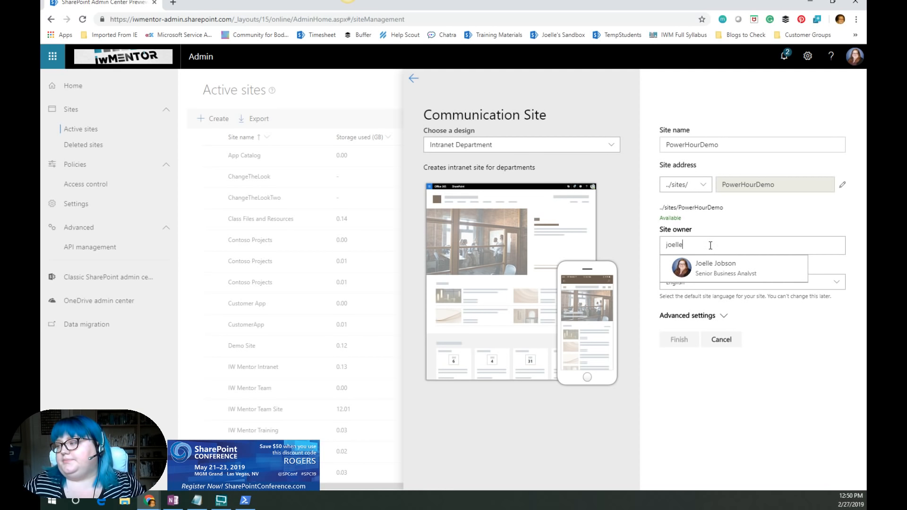
{"action": "left_click", "coordinate": [709, 262]}
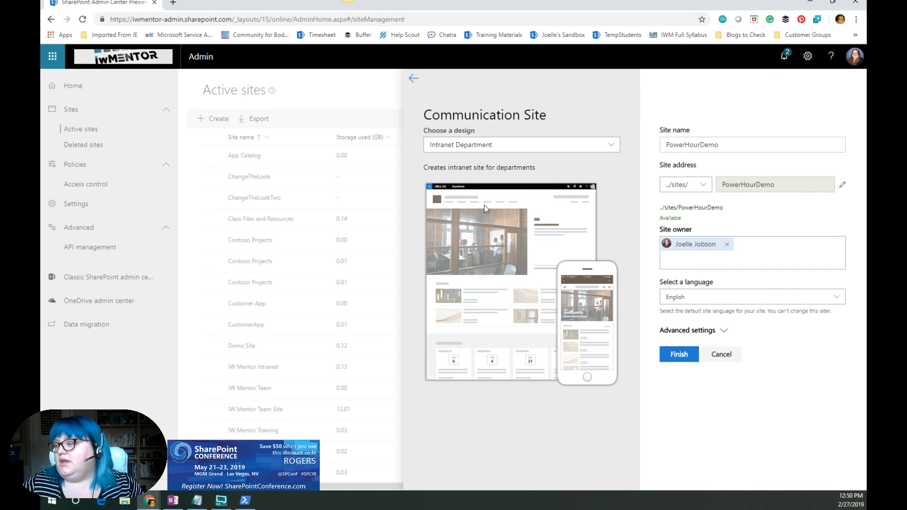
{"action": "left_click", "coordinate": [680, 355]}
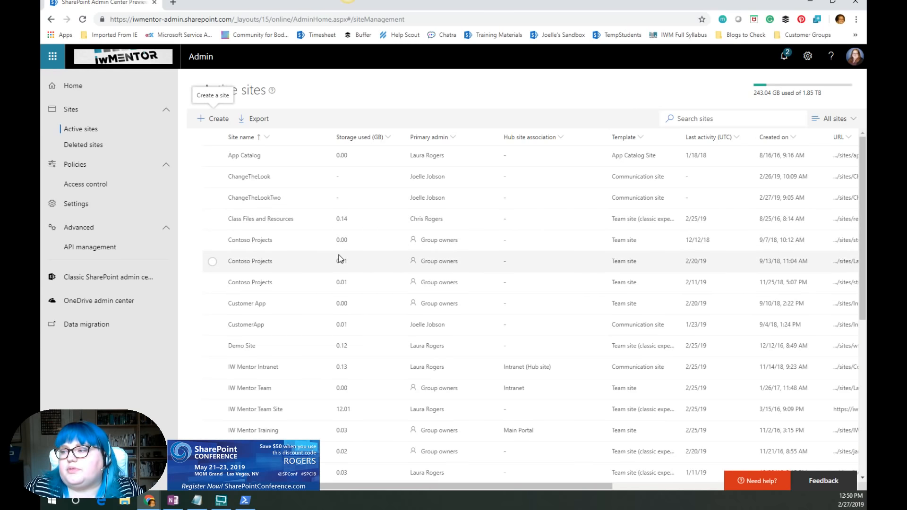
- Find the PowerHourDemo site in the active sites list and open it
{"action": "scroll", "coordinate": [467, 240], "scroll_direction": "down", "scroll_amount": 1}
{"action": "scroll", "coordinate": [425, 238], "scroll_direction": "up", "scroll_amount": 2}
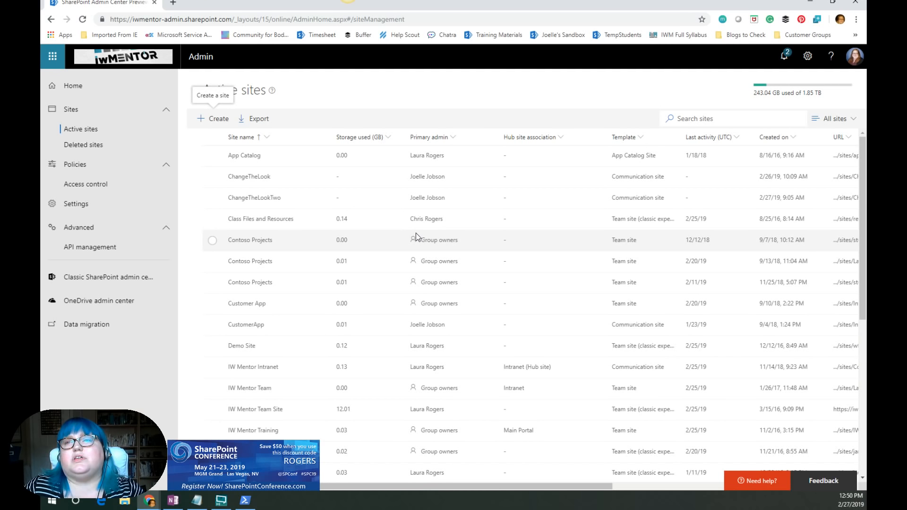
{"action": "scroll", "coordinate": [375, 318], "scroll_direction": "down", "scroll_amount": 3}
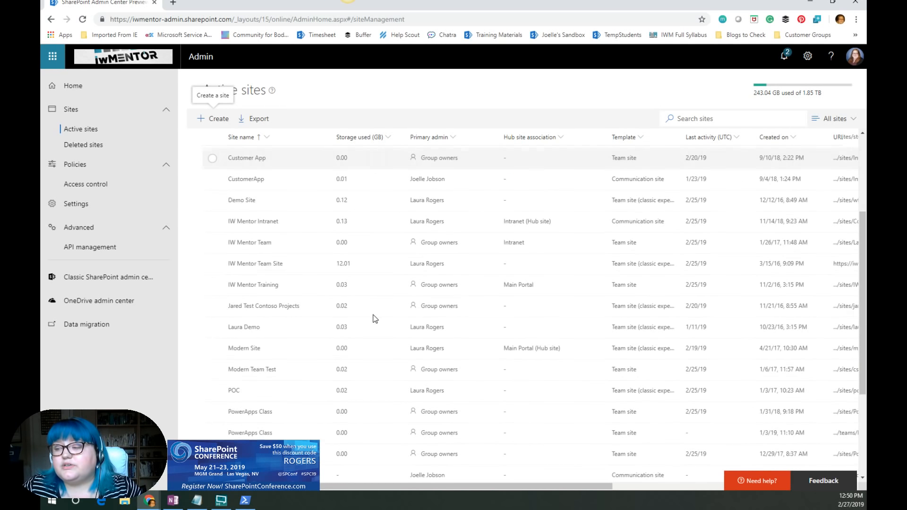
{"action": "scroll", "coordinate": [378, 314], "scroll_direction": "down", "scroll_amount": 2}
{"action": "scroll", "coordinate": [321, 326], "scroll_direction": "down", "scroll_amount": 10}
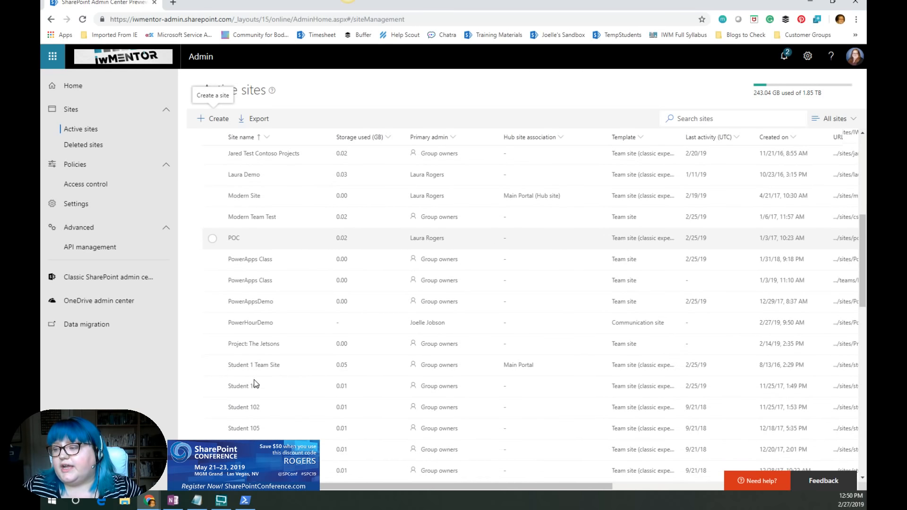
{"action": "scroll", "coordinate": [265, 326], "scroll_direction": "up", "scroll_amount": 10}
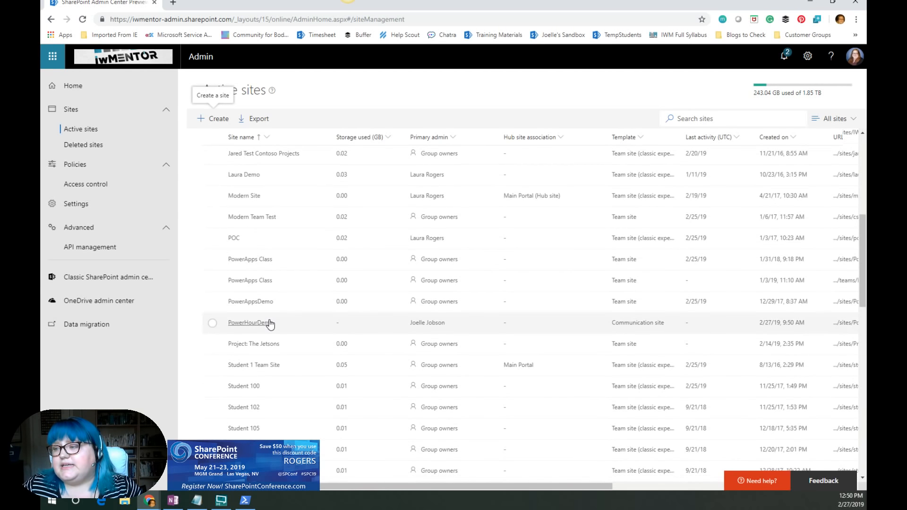
{"action": "scroll", "coordinate": [270, 323], "scroll_direction": "down", "scroll_amount": 4}
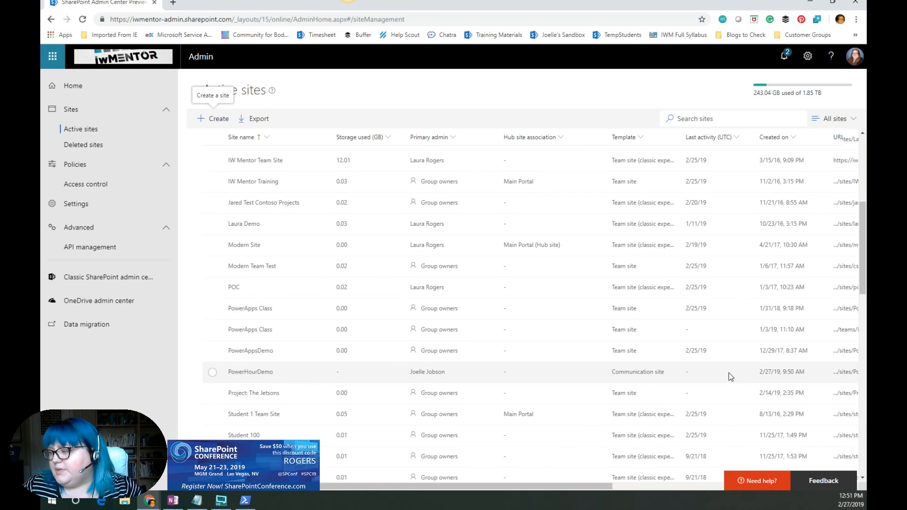
{"action": "left_click", "coordinate": [841, 373]}
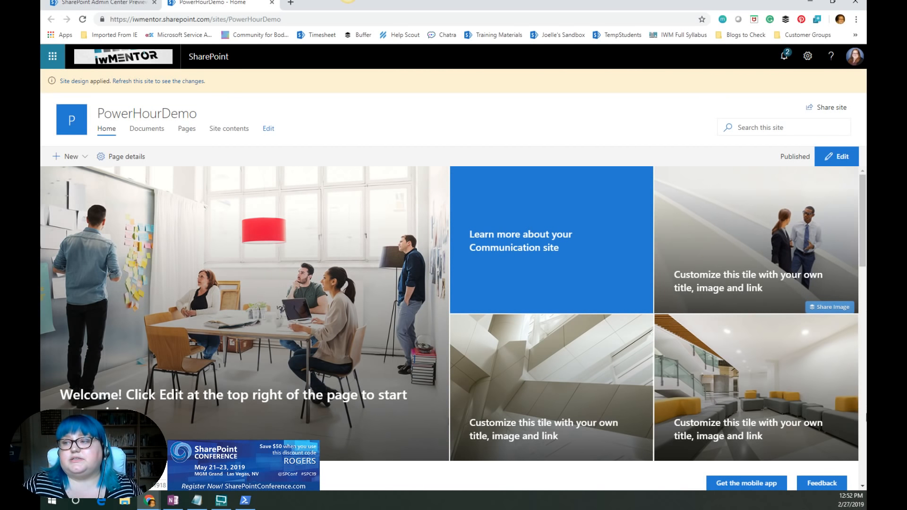
- Refresh the PowerHourDemo site to show the applied design and open its Projects list
{"action": "left_click", "coordinate": [175, 81]}
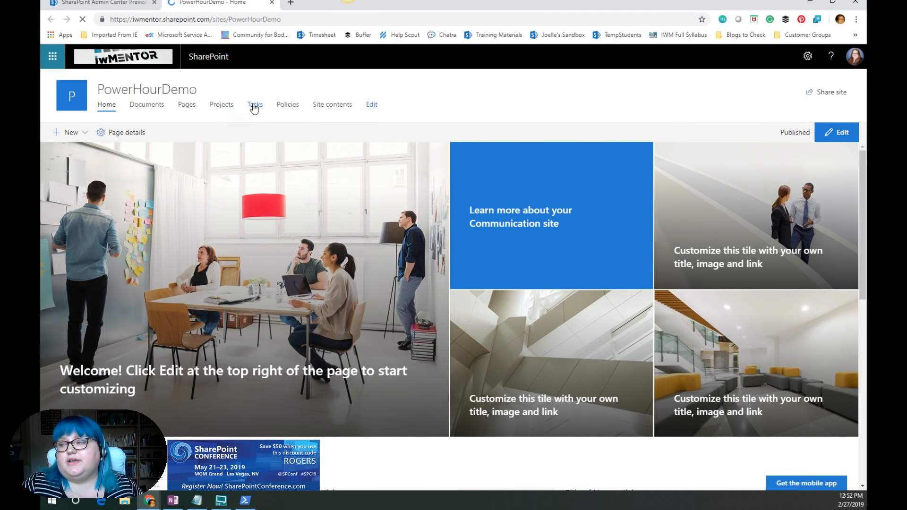
{"action": "left_click", "coordinate": [221, 105]}
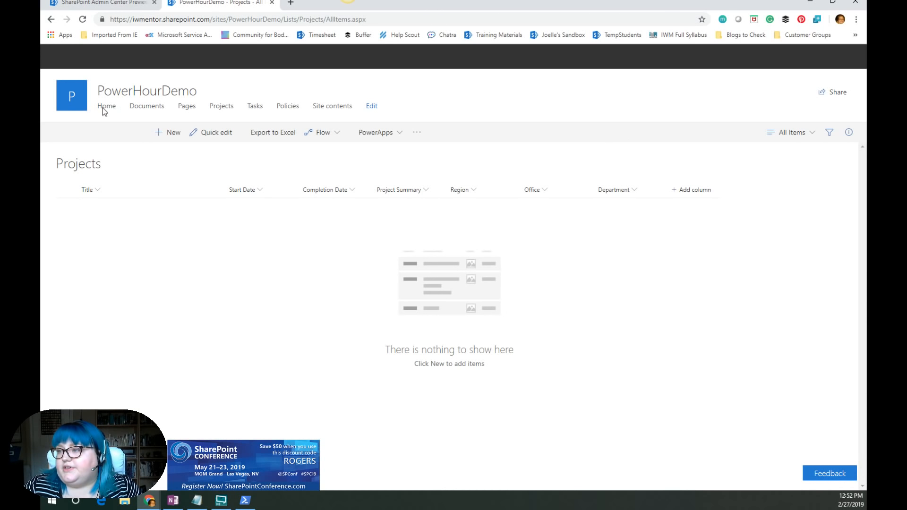
- Add a Projects list item titled Test with its status set to In Progress
{"action": "left_click", "coordinate": [164, 142]}
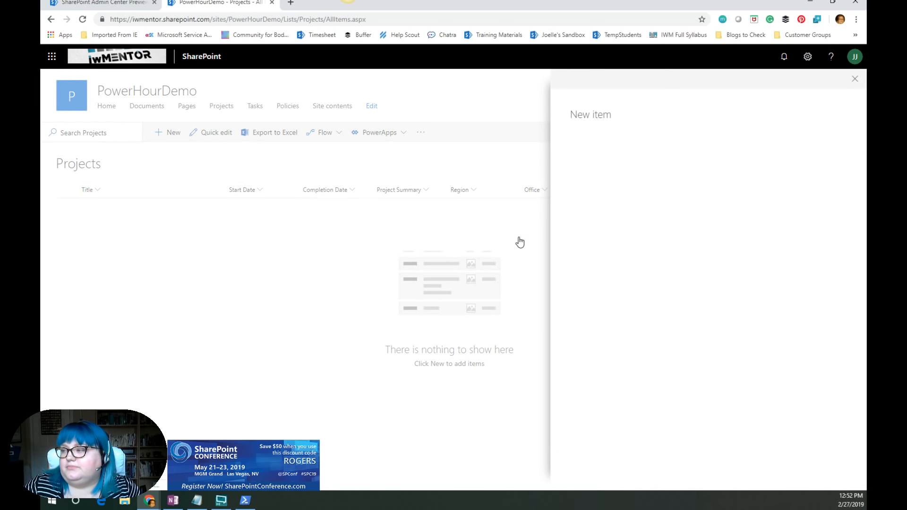
{"action": "left_click", "coordinate": [603, 161]}
{"action": "type", "text": "Test"}
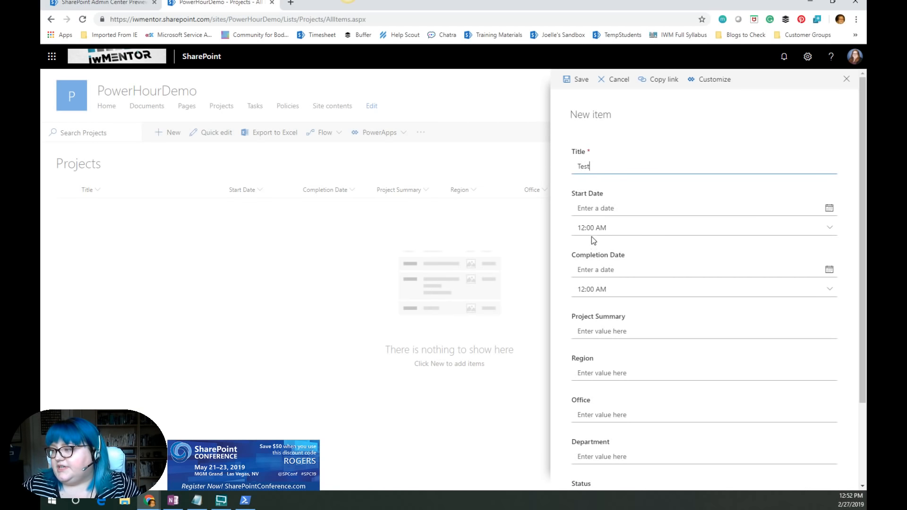
{"action": "left_click", "coordinate": [609, 211]}
{"action": "left_click", "coordinate": [829, 209]}
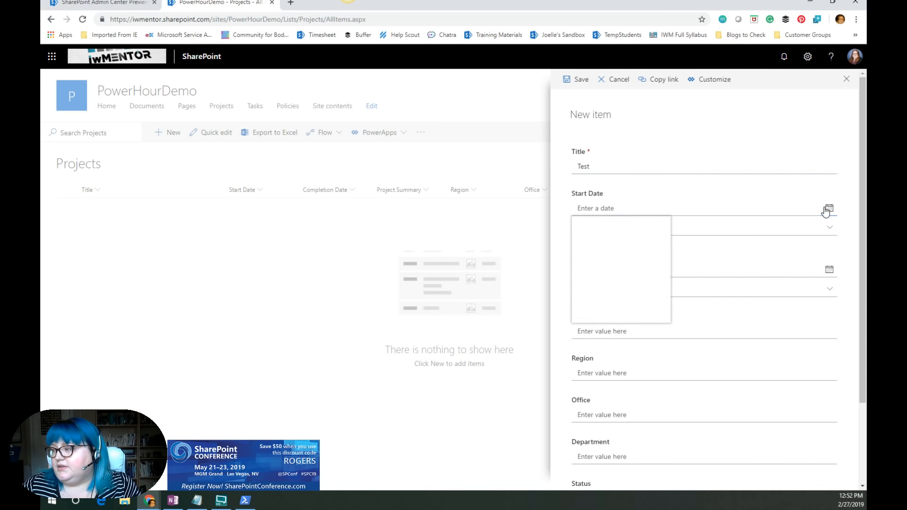
{"action": "left_click", "coordinate": [723, 267]}
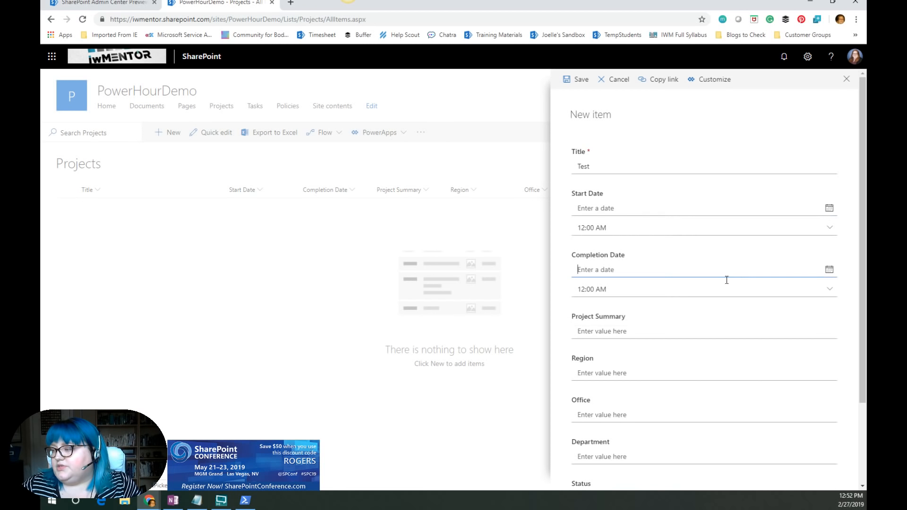
{"action": "scroll", "coordinate": [665, 308], "scroll_direction": "down", "scroll_amount": 2}
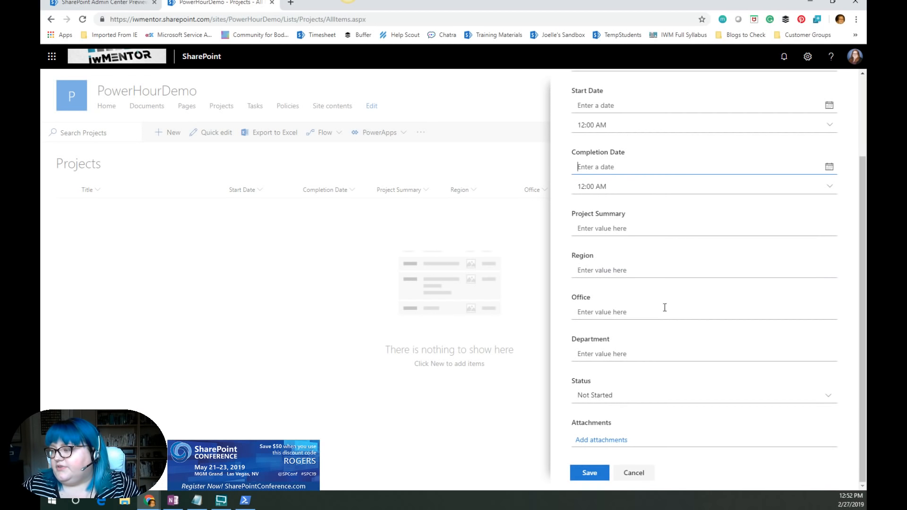
{"action": "left_click", "coordinate": [599, 399]}
{"action": "left_click", "coordinate": [599, 399]}
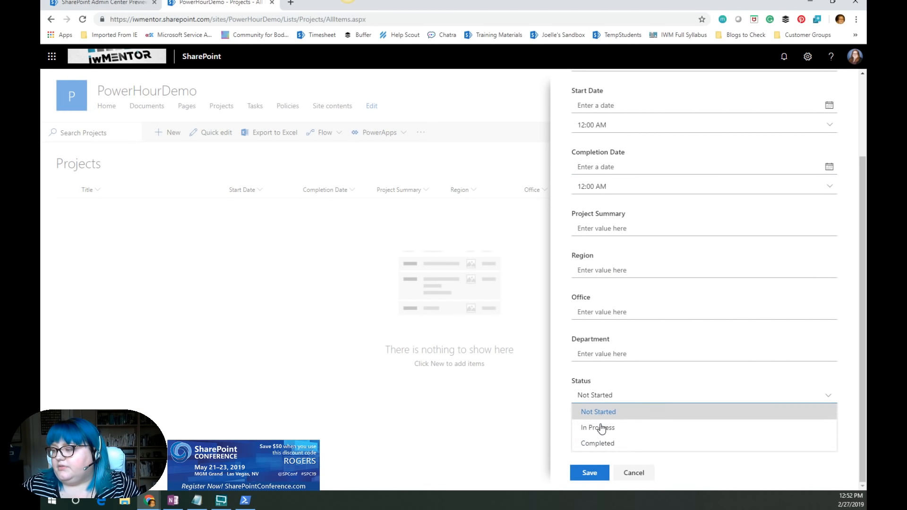
{"action": "left_click", "coordinate": [602, 425]}
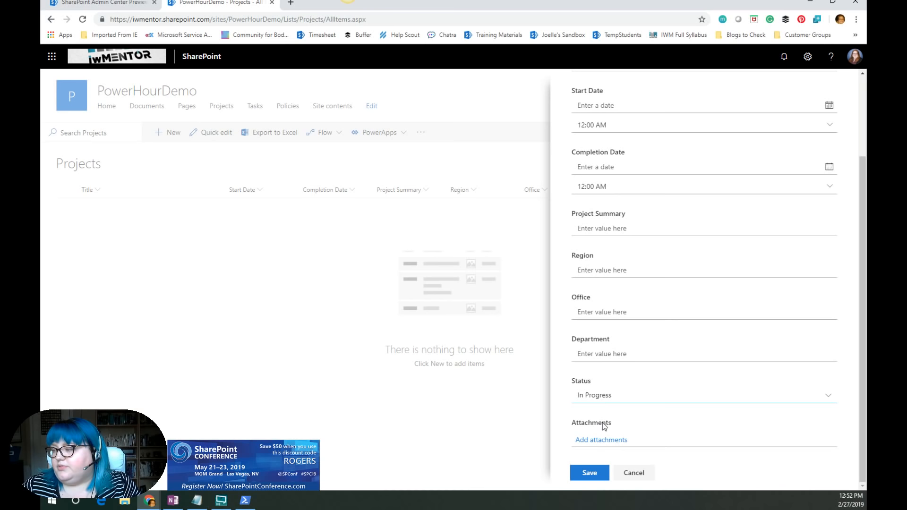
{"action": "left_click", "coordinate": [590, 472]}
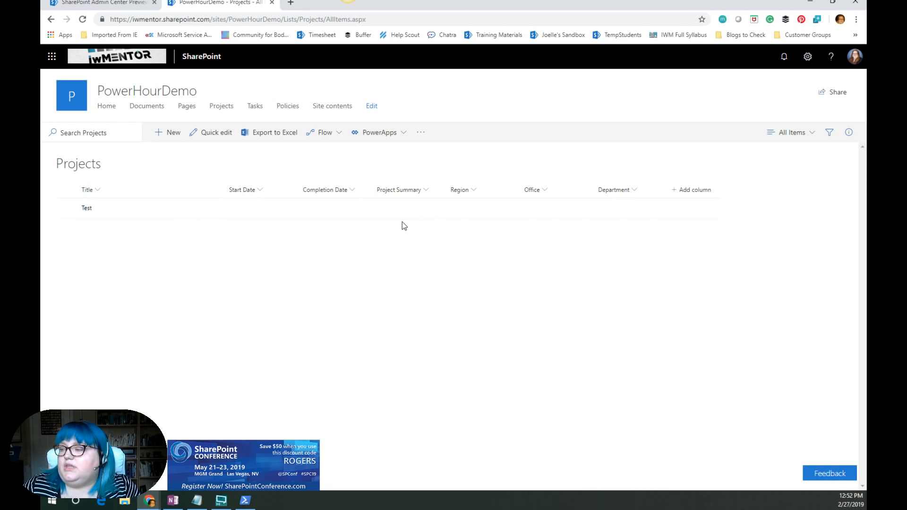
- Open the Test project item for editing and save it
{"action": "left_click", "coordinate": [66, 209]}
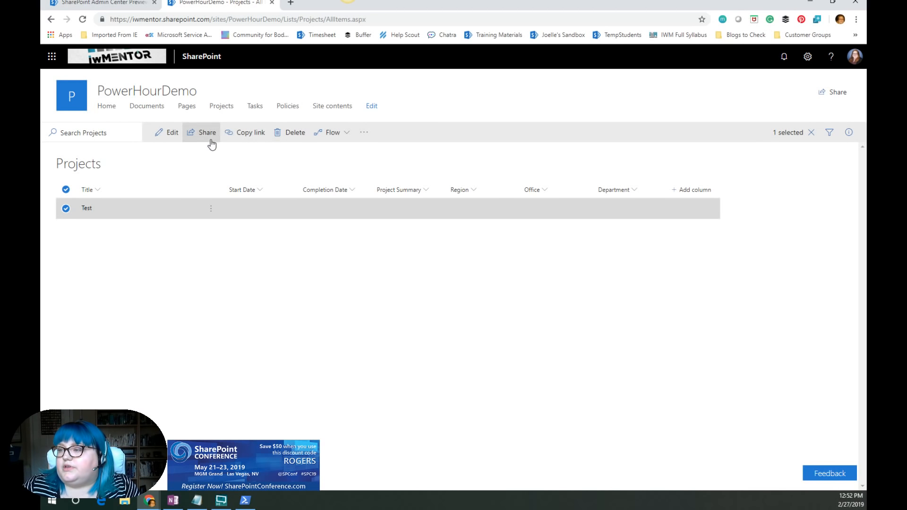
{"action": "left_click", "coordinate": [170, 133]}
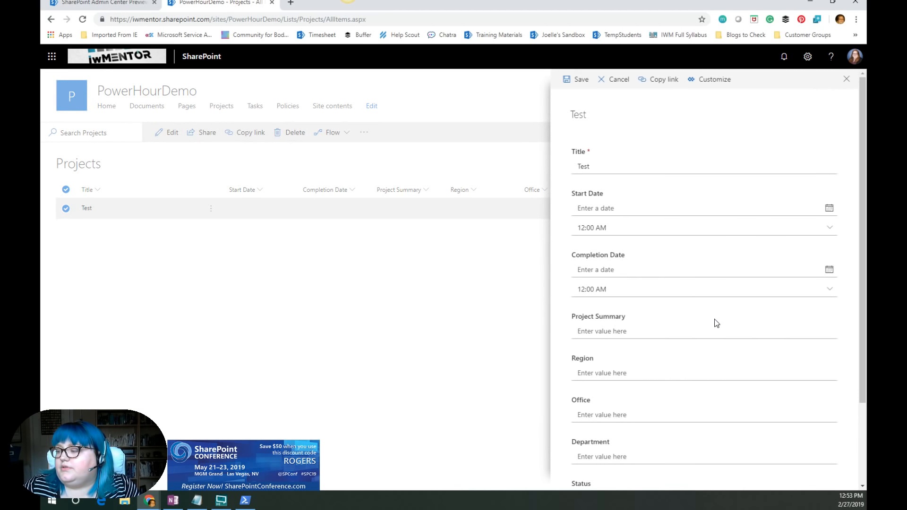
{"action": "scroll", "coordinate": [712, 331], "scroll_direction": "down", "scroll_amount": 3}
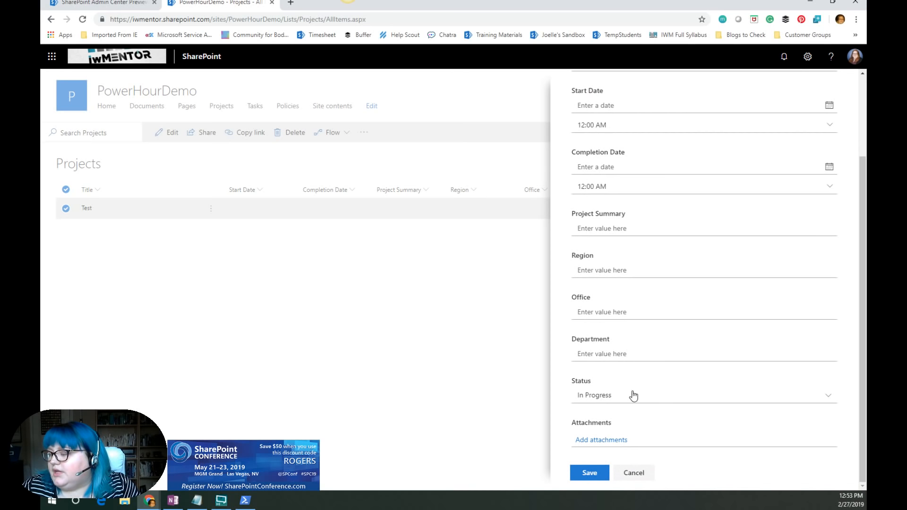
{"action": "left_click", "coordinate": [586, 473]}
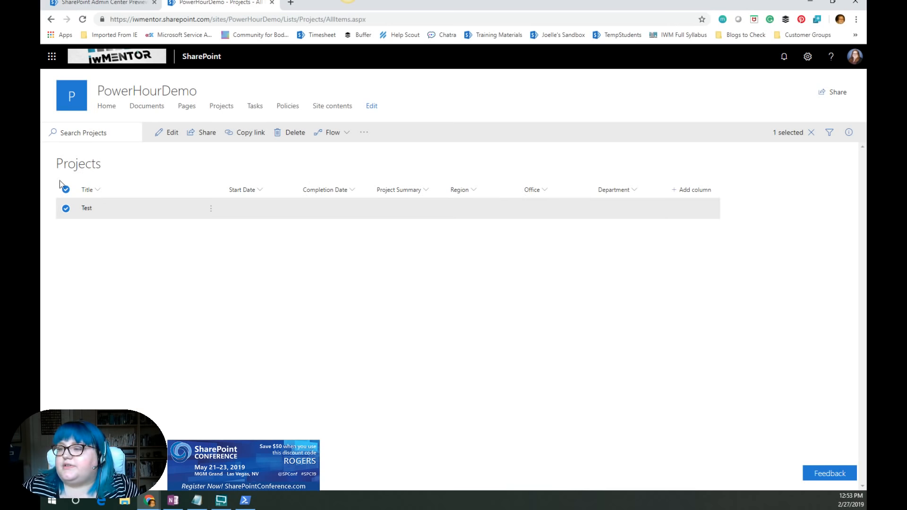
- Start a new item in the Tasks list, choose Test as its project, and cancel it
{"action": "left_click", "coordinate": [254, 109]}
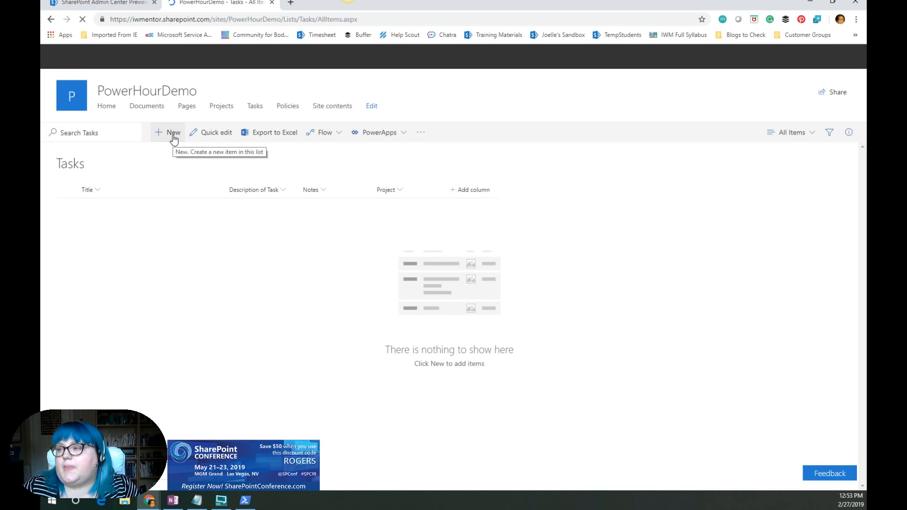
{"action": "left_click", "coordinate": [173, 136]}
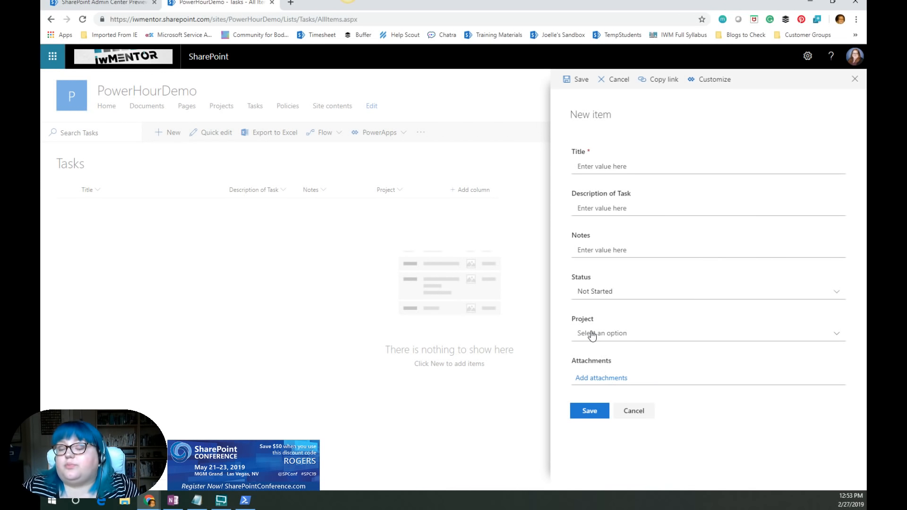
{"action": "left_click", "coordinate": [592, 334]}
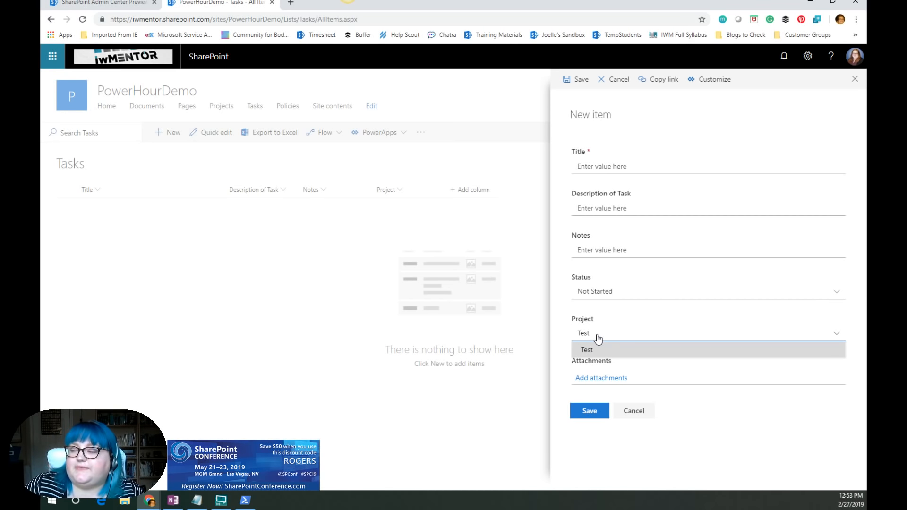
{"action": "left_click", "coordinate": [637, 414]}
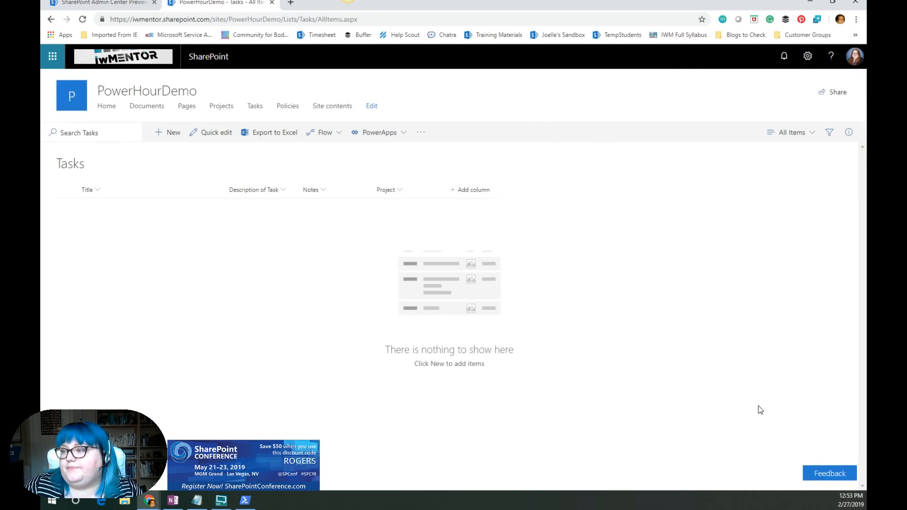
- Return to the PowerHourDemo home page and review it
{"action": "left_click", "coordinate": [107, 106]}
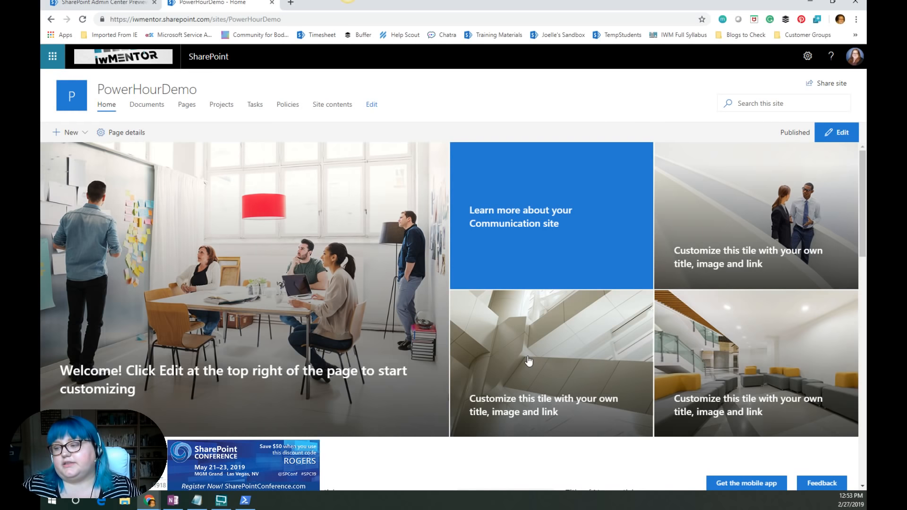
{"action": "scroll", "coordinate": [195, 178], "scroll_direction": "down", "scroll_amount": 4}
{"action": "scroll", "coordinate": [345, 257], "scroll_direction": "up", "scroll_amount": 4}
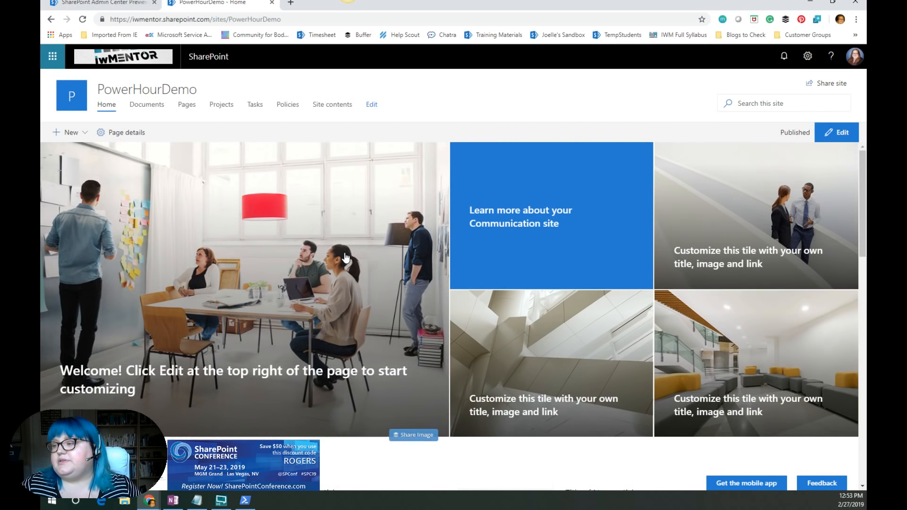
- Open the ChangeTheLookTwo site from the admin center's active sites list
{"action": "left_click", "coordinate": [122, 5]}
{"action": "left_click", "coordinate": [211, 3]}
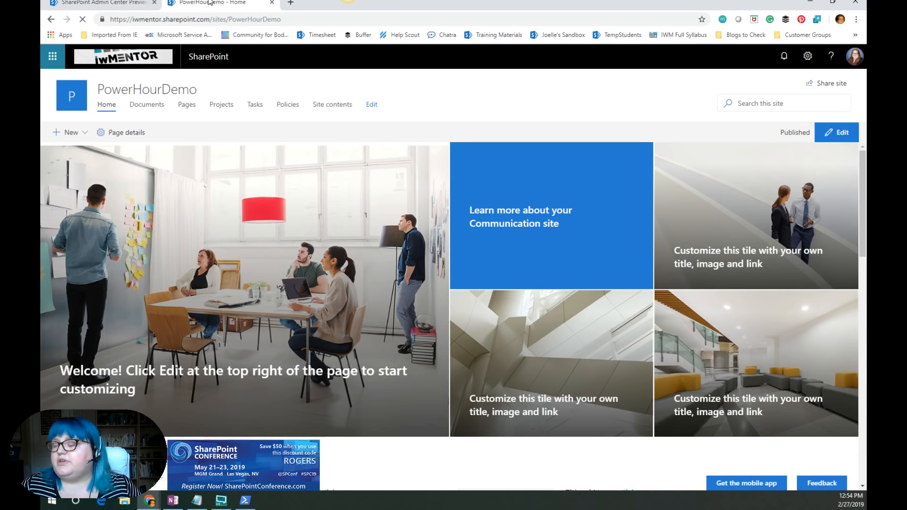
{"action": "left_click", "coordinate": [122, 3]}
{"action": "scroll", "coordinate": [275, 192], "scroll_direction": "up", "scroll_amount": 5}
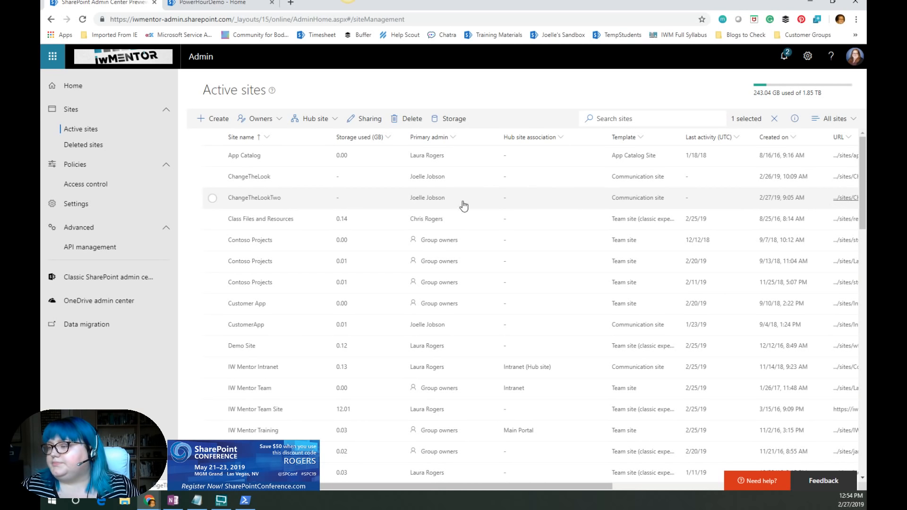
{"action": "left_click", "coordinate": [440, 206]}
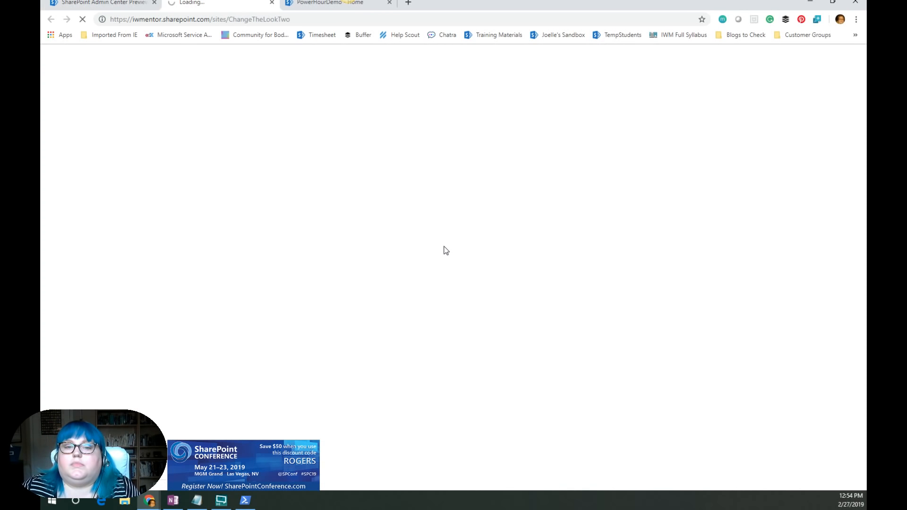
{"action": "key", "text": "alt+Tab"}
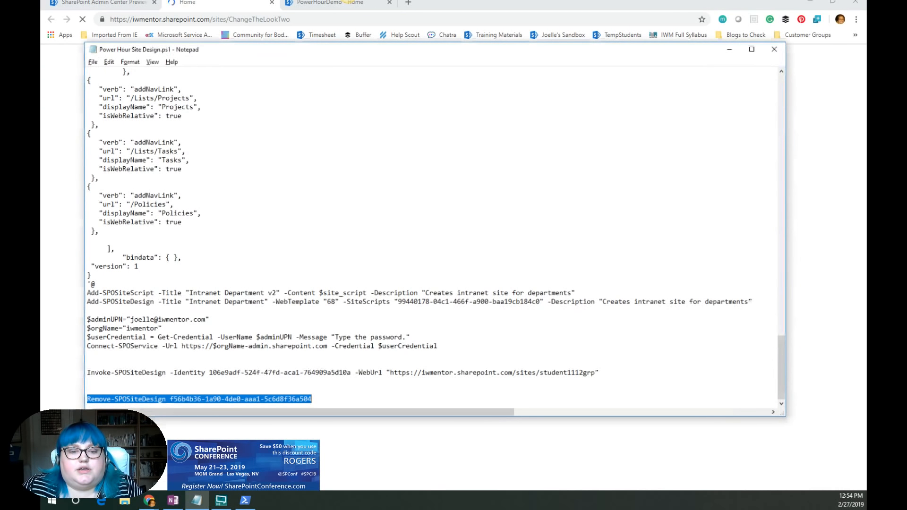
{"action": "key", "text": "alt+Tab"}
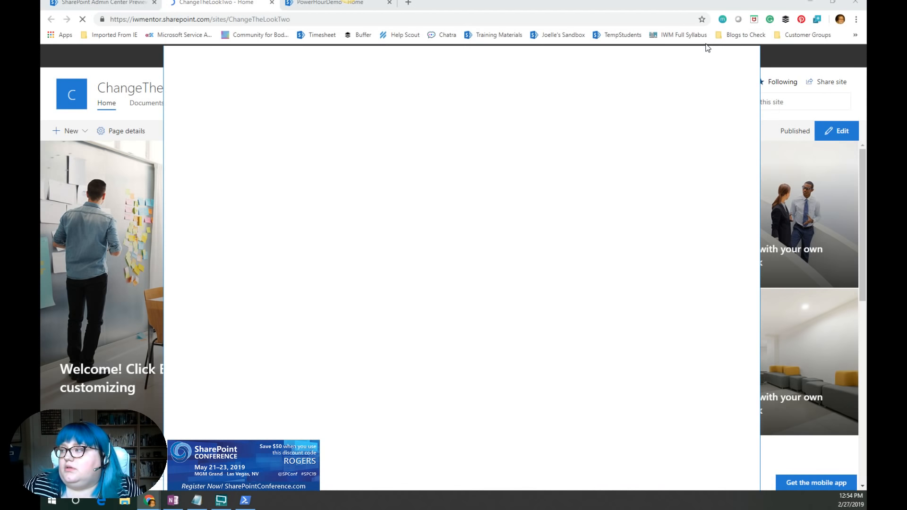
{"action": "left_click", "coordinate": [729, 58]}
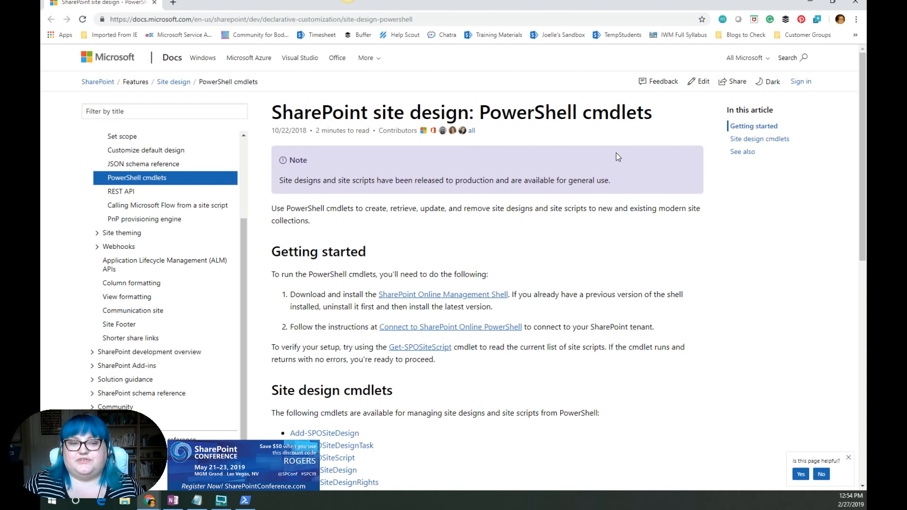
- Scroll through the site design PowerShell cmdlets list in the documentation, then minimize the documentation window
{"action": "scroll", "coordinate": [630, 277], "scroll_direction": "down", "scroll_amount": 4}
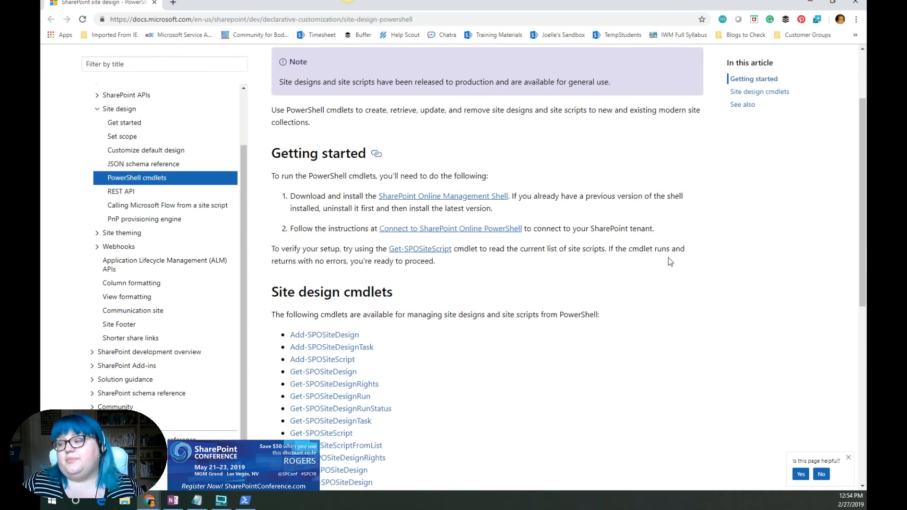
{"action": "scroll", "coordinate": [629, 277], "scroll_direction": "down", "scroll_amount": 4}
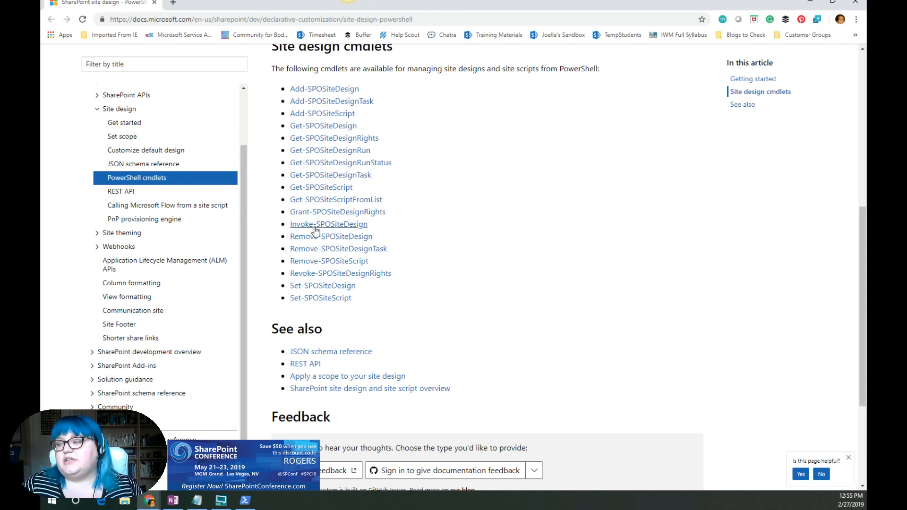
{"action": "left_click", "coordinate": [810, 2]}
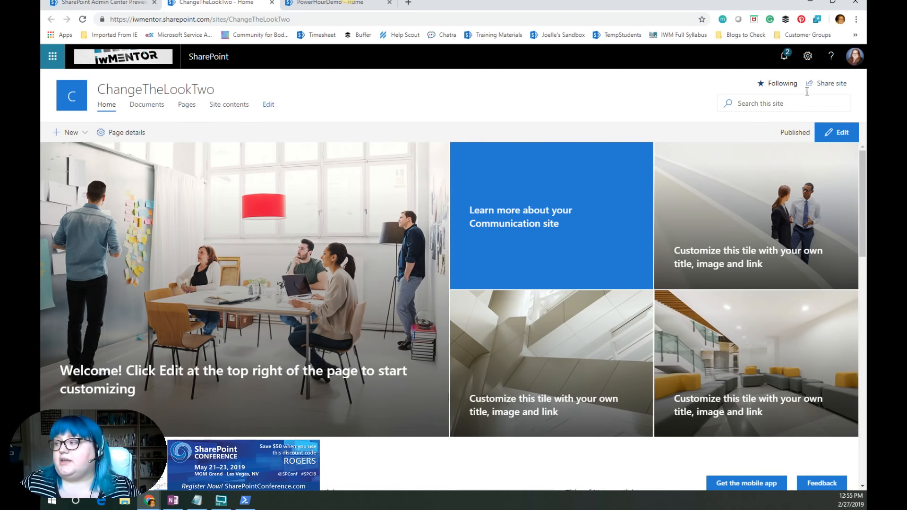
- Apply the Intranet Department site design to the ChangeTheLookTwo site from its site designs settings and view the updated site
{"action": "left_click", "coordinate": [808, 56]}
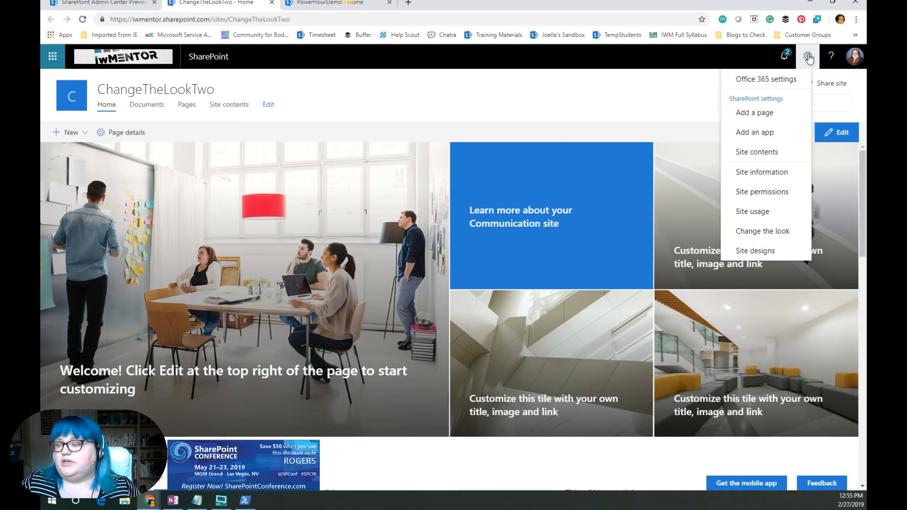
{"action": "left_click", "coordinate": [756, 250]}
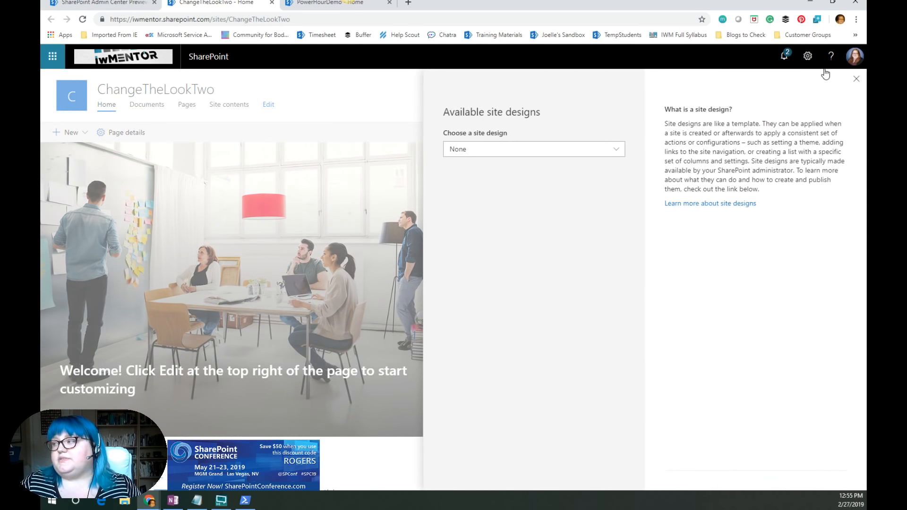
{"action": "left_click", "coordinate": [576, 150]}
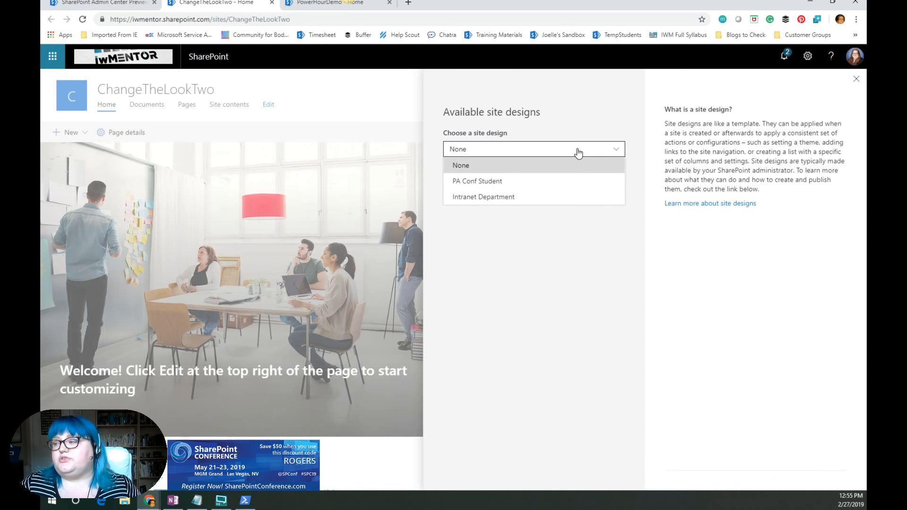
{"action": "left_click", "coordinate": [492, 196]}
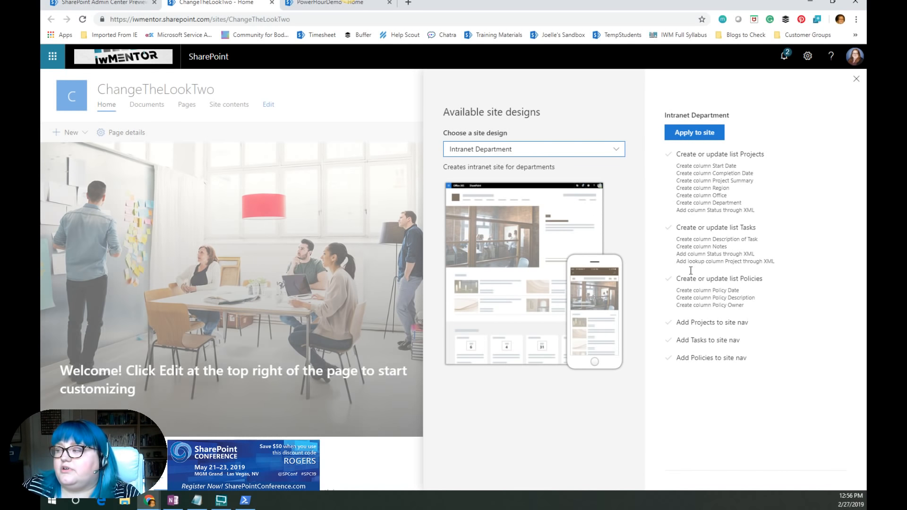
{"action": "left_click", "coordinate": [567, 152]}
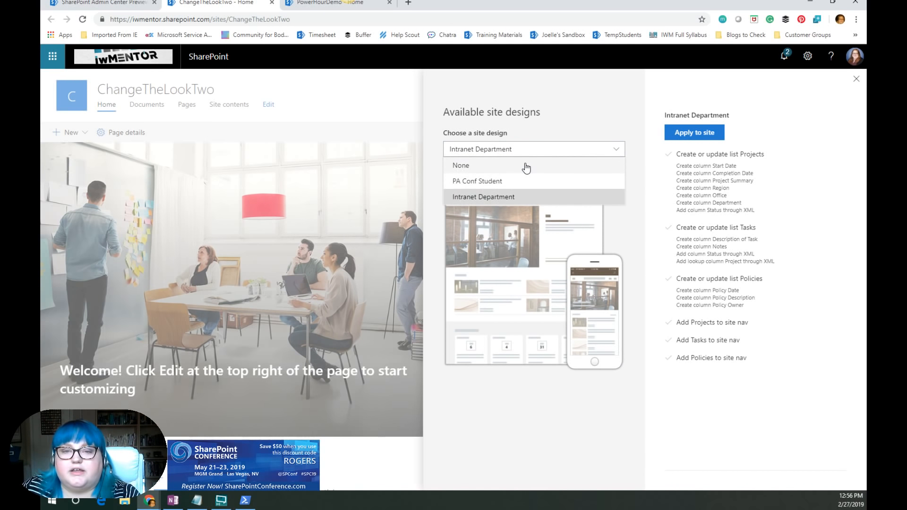
{"action": "left_click", "coordinate": [505, 197]}
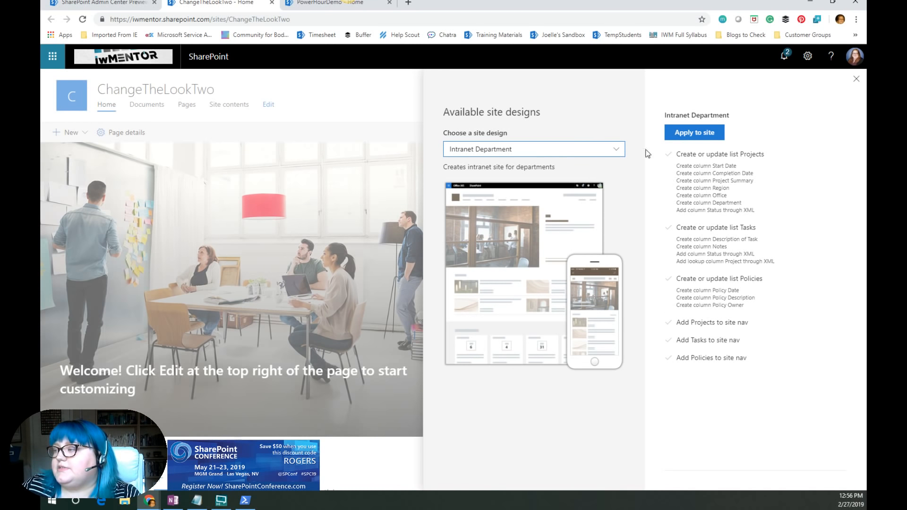
{"action": "left_click", "coordinate": [703, 138]}
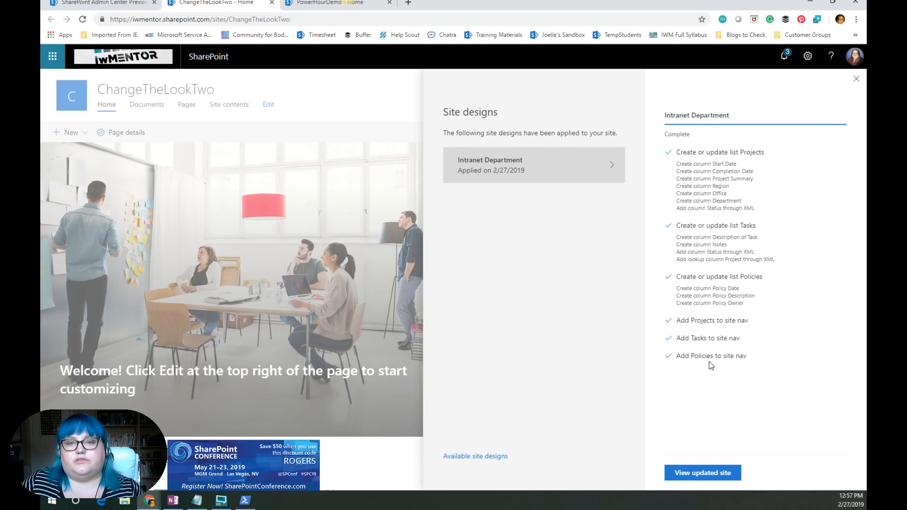
{"action": "left_click", "coordinate": [718, 473]}
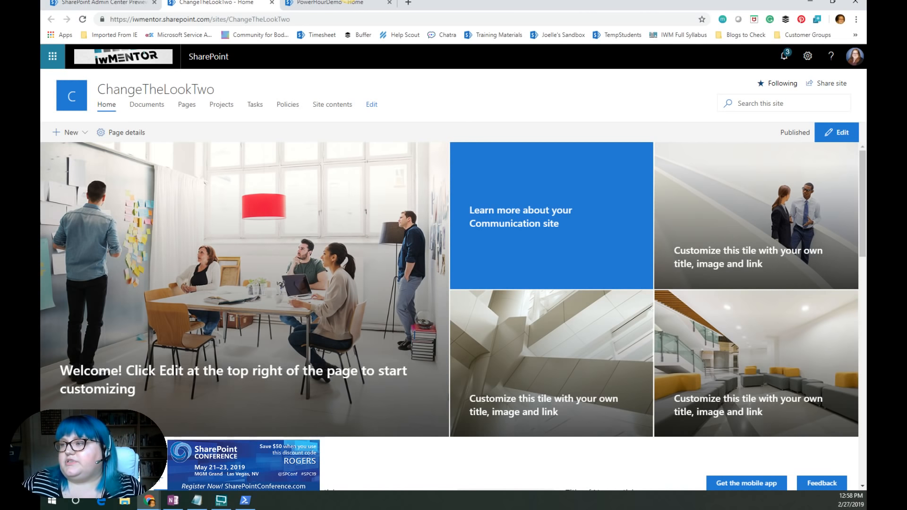
- Open the iwmentor.com website in a new browser tab
{"action": "left_click", "coordinate": [411, 5]}
{"action": "type", "text": "iw"}
{"action": "key", "text": "Return"}
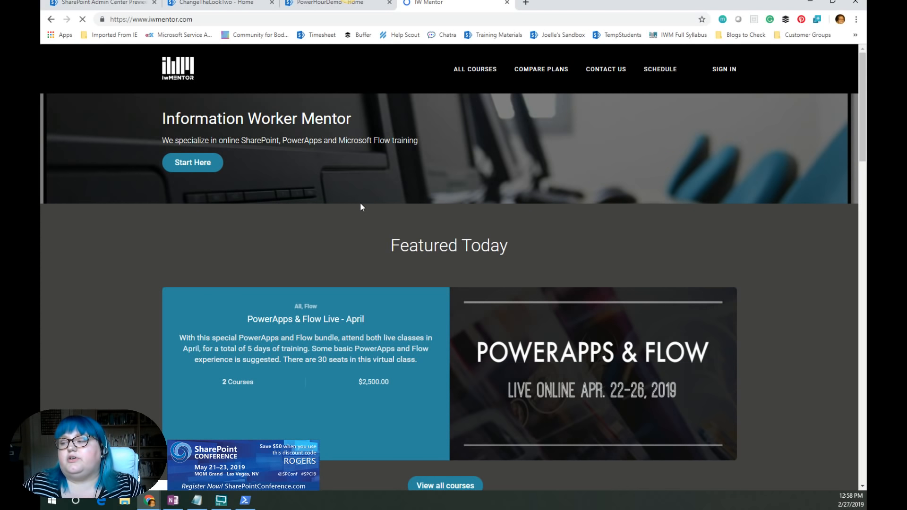
- Scroll through the iwmentor.com homepage and open the Modern SharePoint Bootcamp page
{"action": "scroll", "coordinate": [360, 203], "scroll_direction": "down", "scroll_amount": 1}
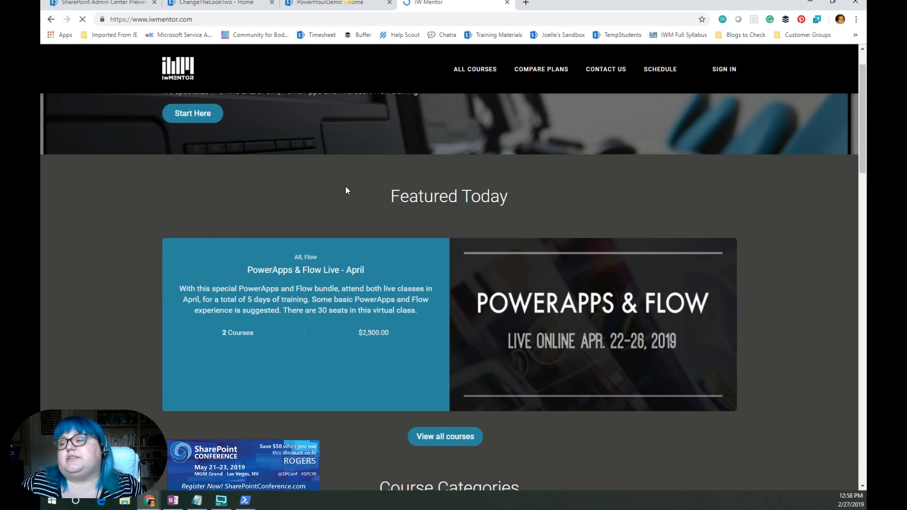
{"action": "scroll", "coordinate": [378, 270], "scroll_direction": "down", "scroll_amount": 1}
{"action": "scroll", "coordinate": [376, 272], "scroll_direction": "down", "scroll_amount": 2}
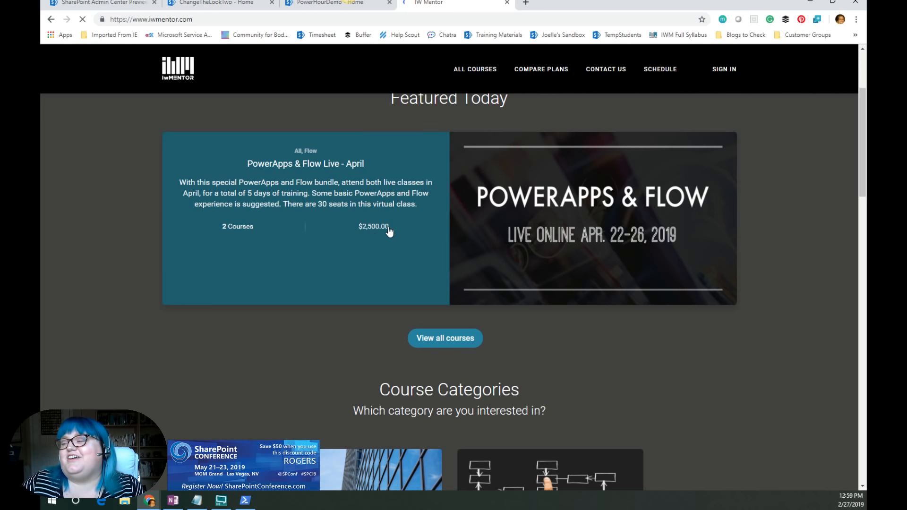
{"action": "scroll", "coordinate": [387, 229], "scroll_direction": "down", "scroll_amount": 4}
{"action": "scroll", "coordinate": [344, 259], "scroll_direction": "down", "scroll_amount": 6}
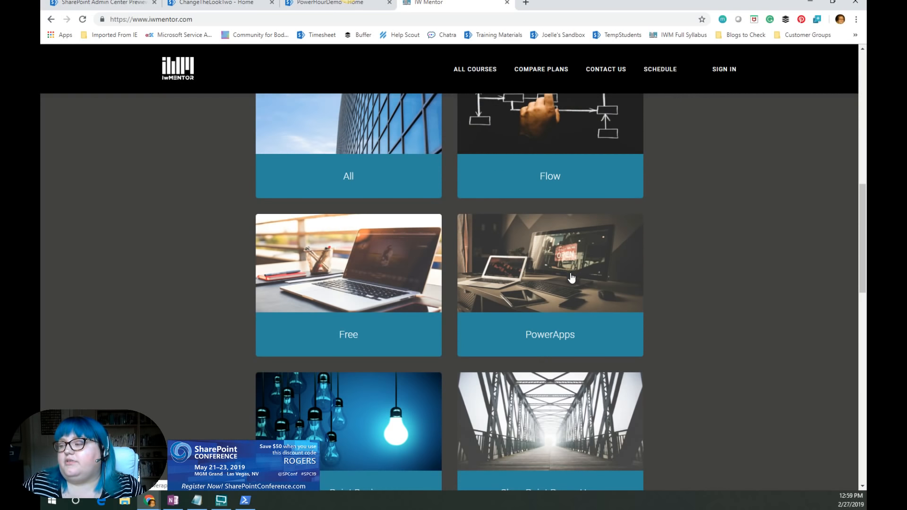
{"action": "scroll", "coordinate": [666, 303], "scroll_direction": "down", "scroll_amount": 3}
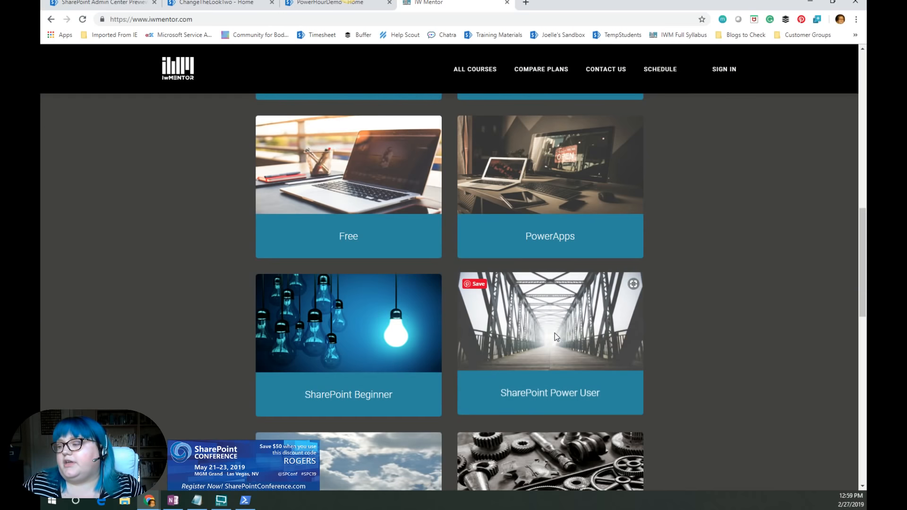
{"action": "scroll", "coordinate": [578, 330], "scroll_direction": "down", "scroll_amount": 5}
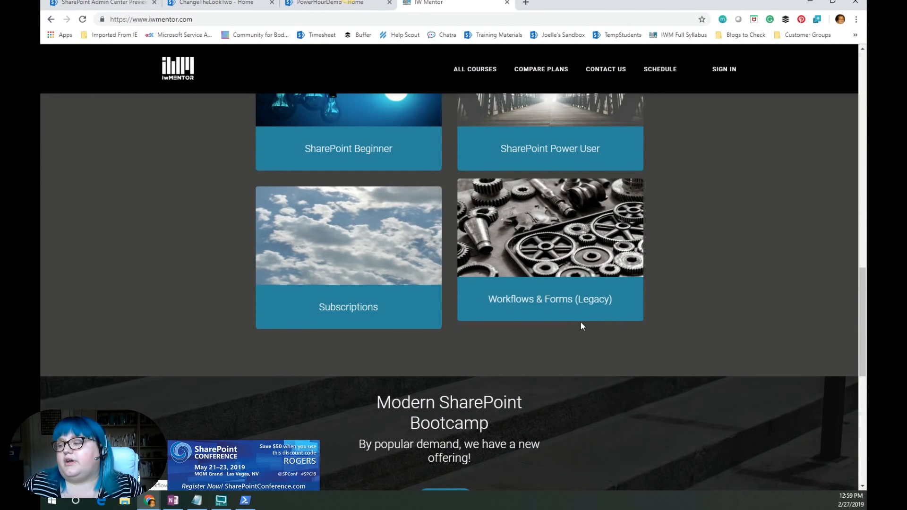
{"action": "scroll", "coordinate": [602, 343], "scroll_direction": "down", "scroll_amount": 10}
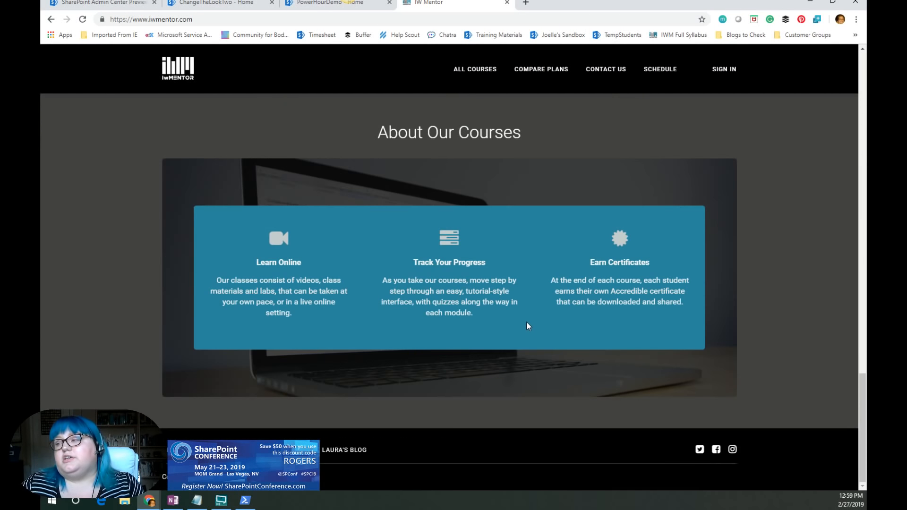
{"action": "scroll", "coordinate": [543, 269], "scroll_direction": "up", "scroll_amount": 2}
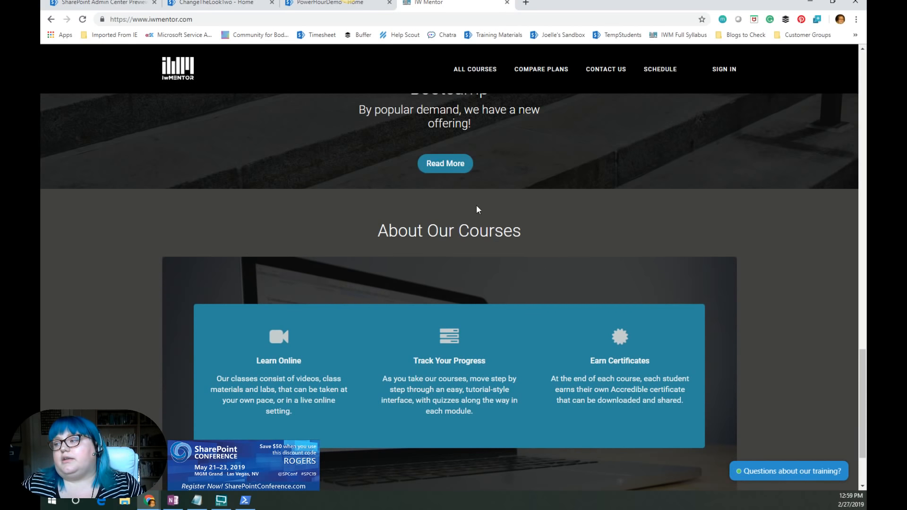
{"action": "left_click", "coordinate": [456, 171]}
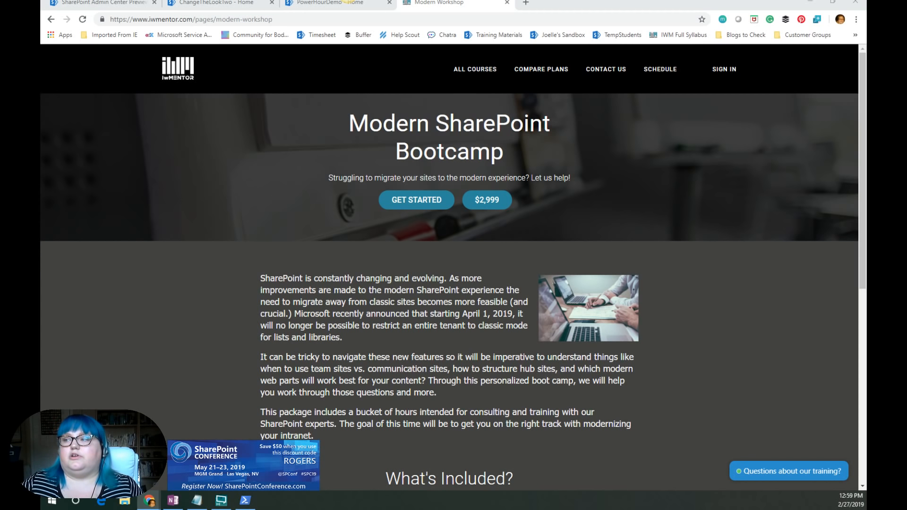
{"action": "left_click", "coordinate": [507, 2]}
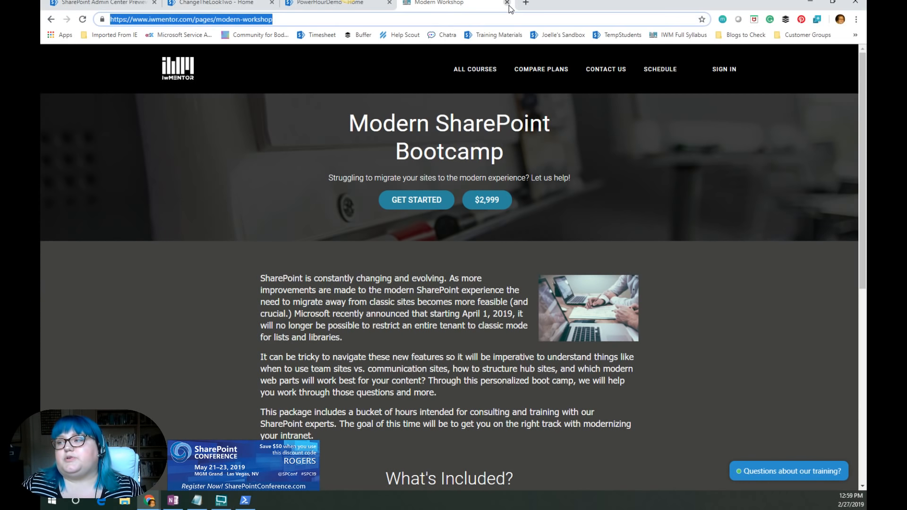